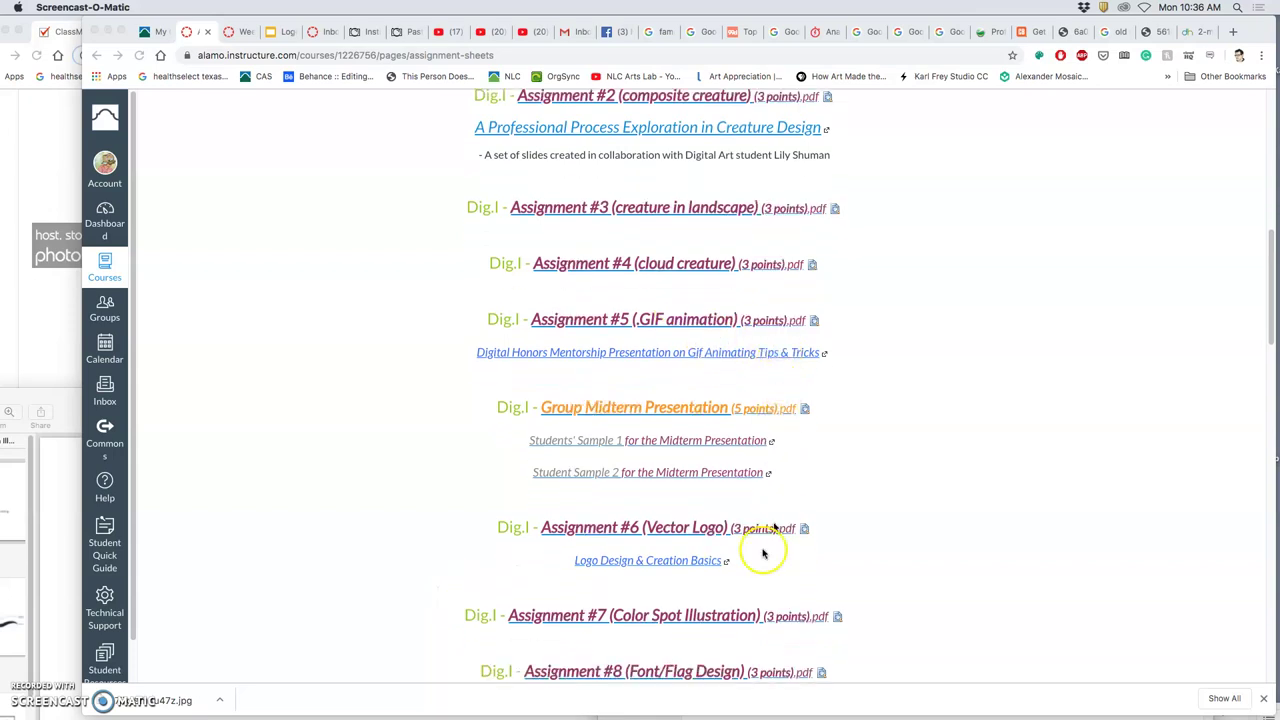
Scroll to Assignment #6 (Vector Logo) and expand its inline PDF preview
scroll(829, 534, "down", 3)
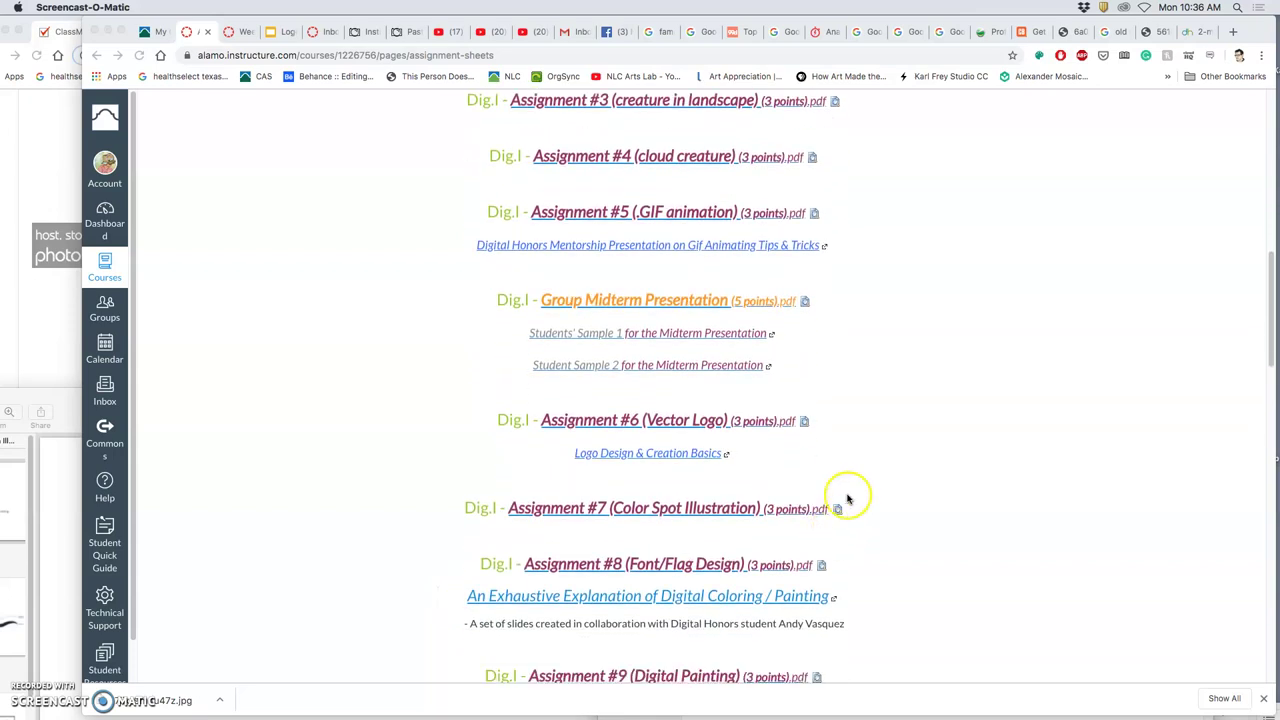
scroll(855, 470, "down", 2)
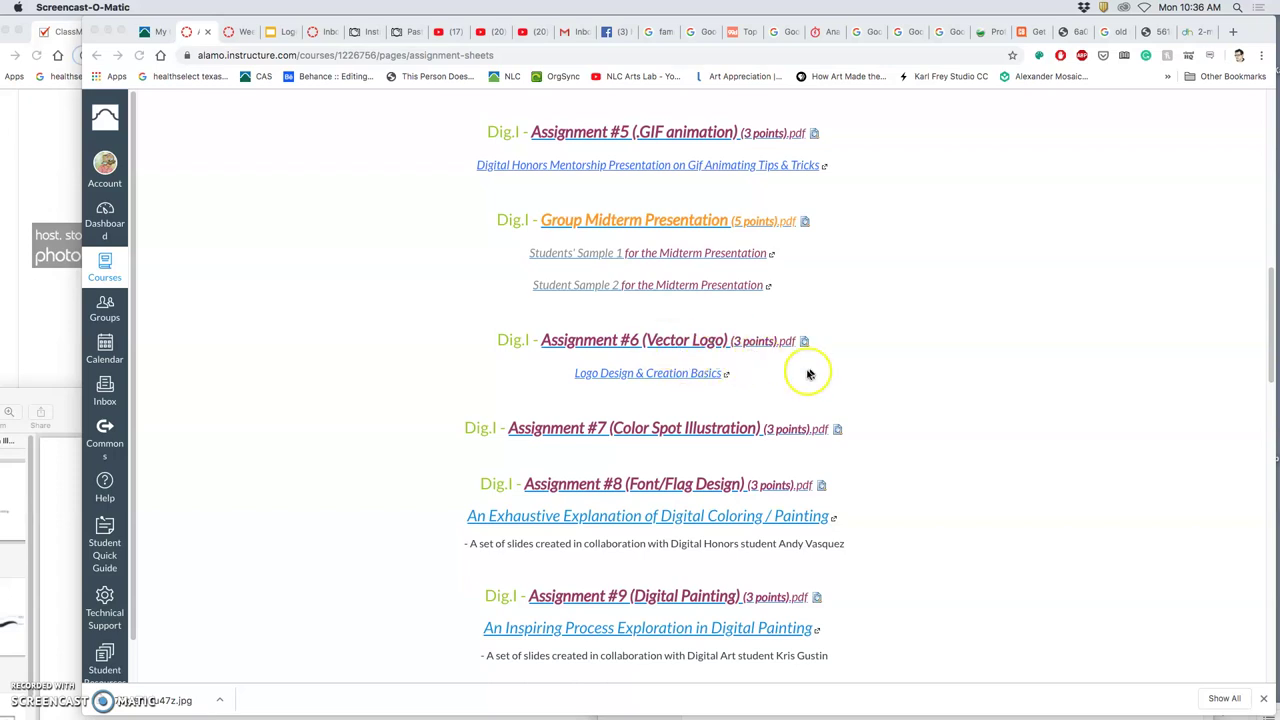
left_click(805, 343)
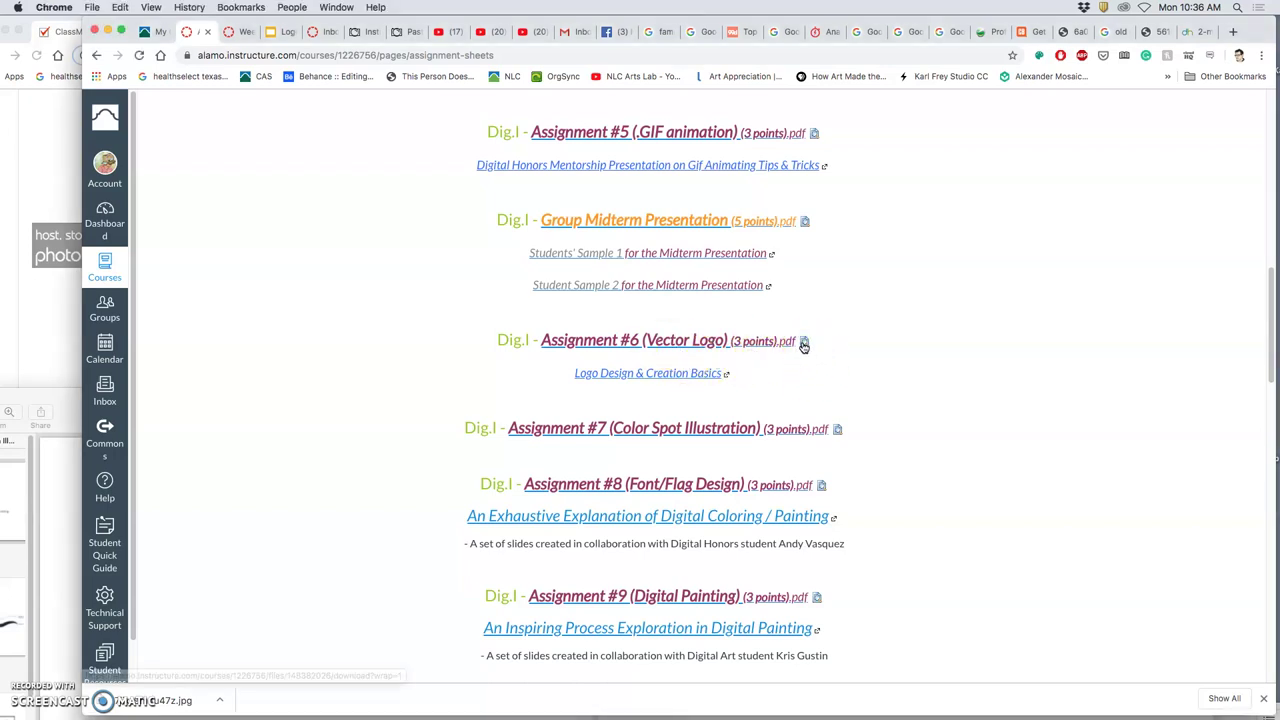
left_click(805, 343)
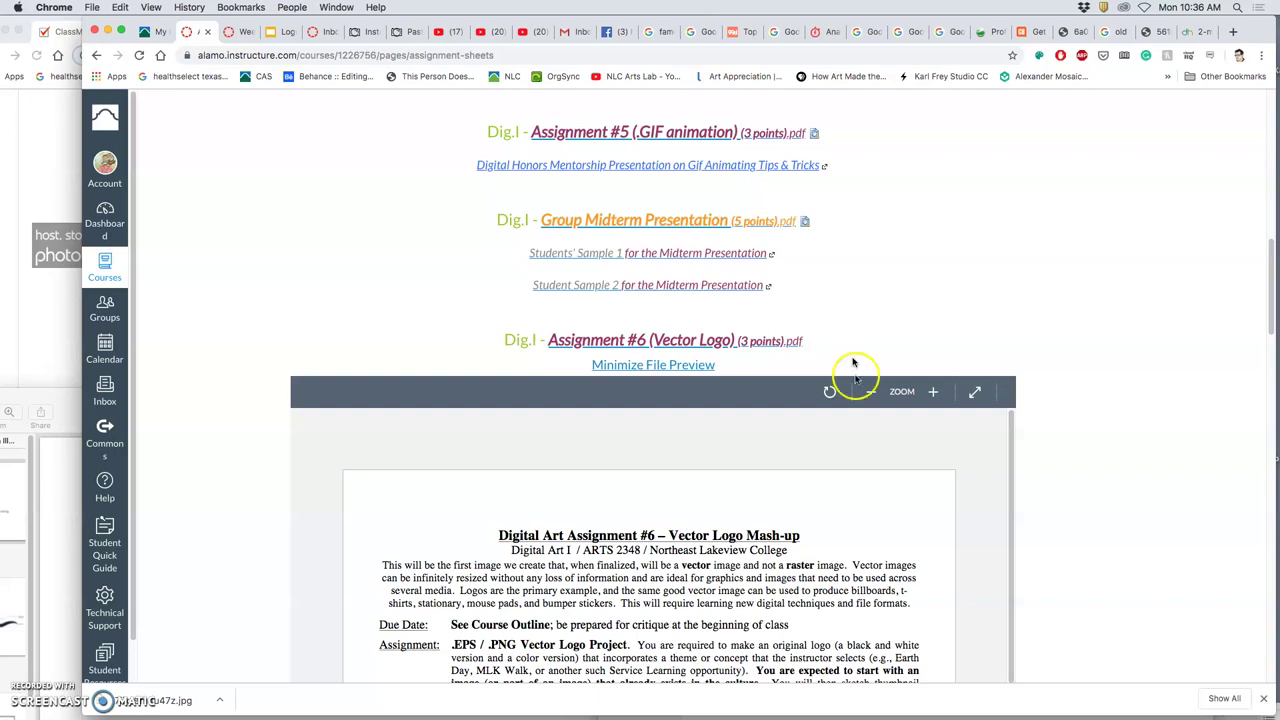
Scroll the Vector Logo Mash-up preview down to the General Assignment Grading Rubric table
scroll(983, 506, "down", 3)
scroll(1068, 501, "down", 5)
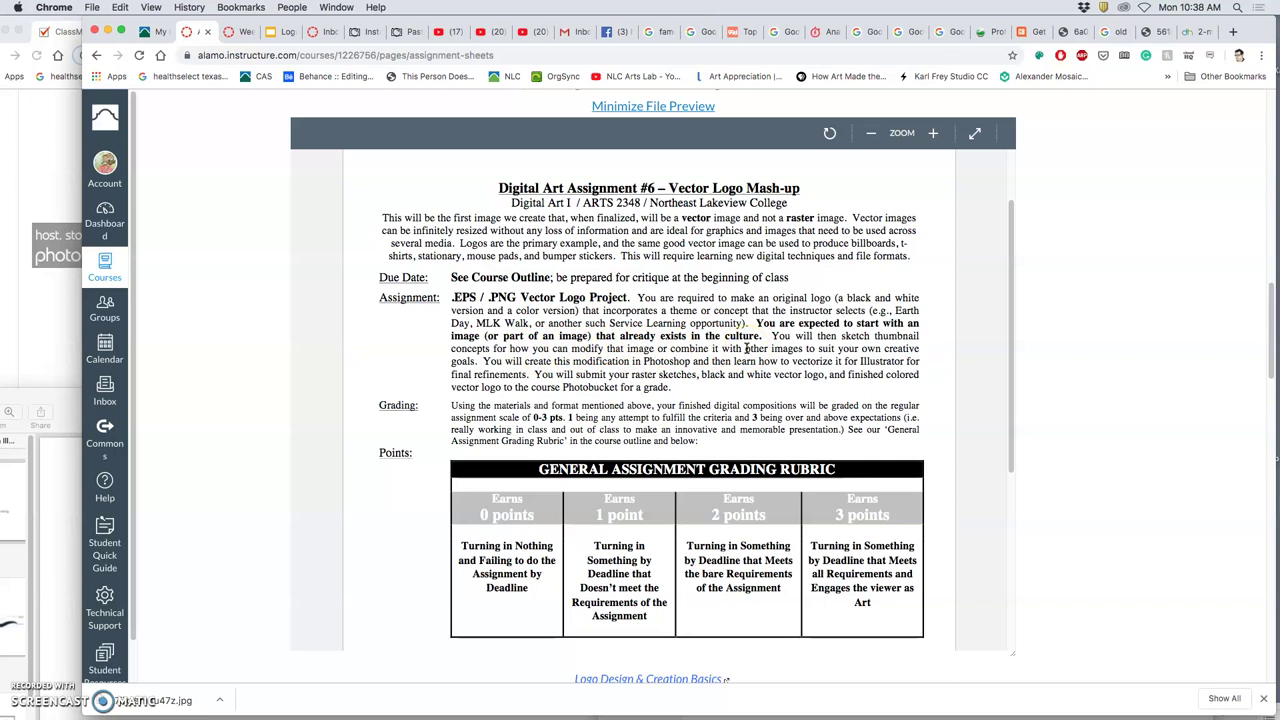
Reveal the desktop and bring the logo examples folder window forward
key("F11")
left_click(757, 332)
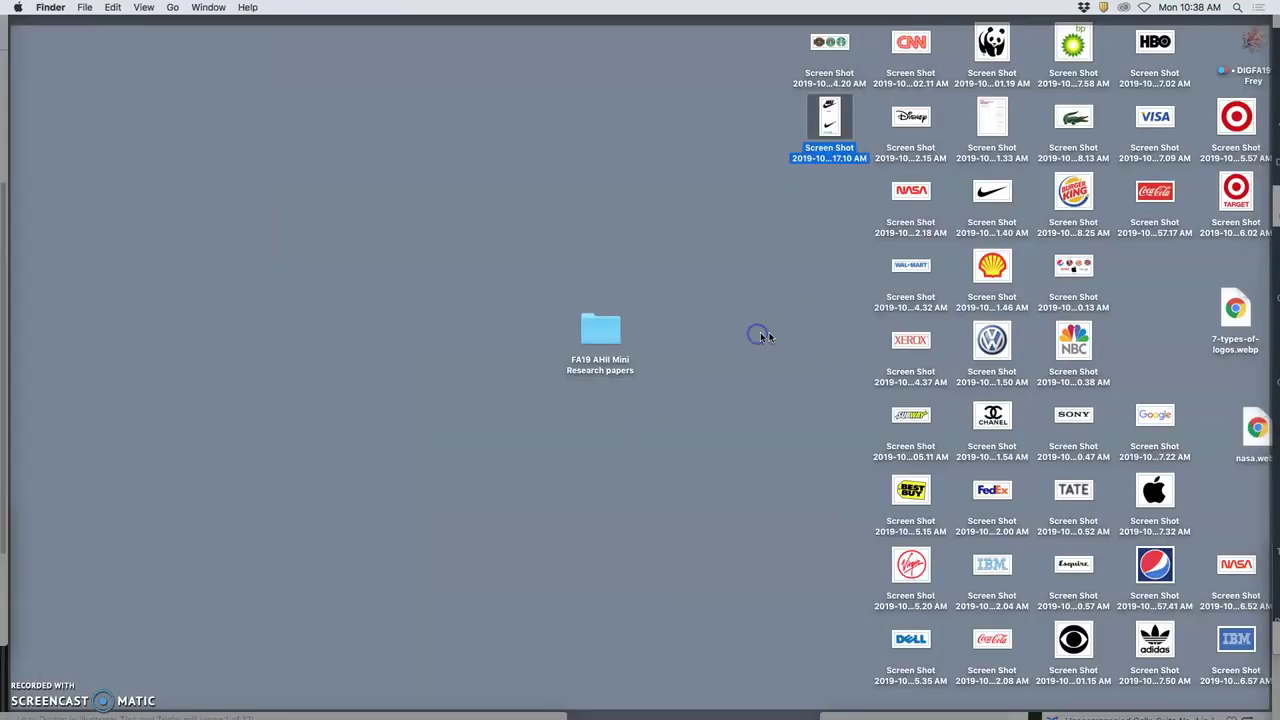
key("F11")
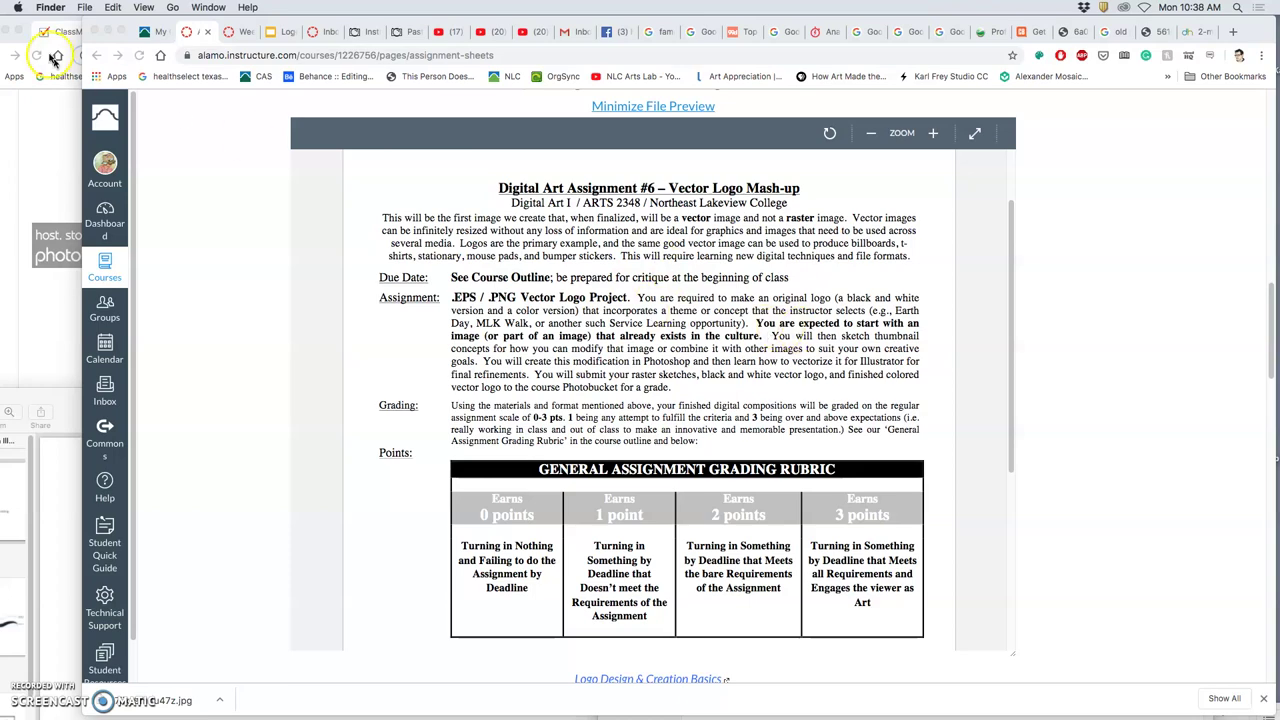
key("F11")
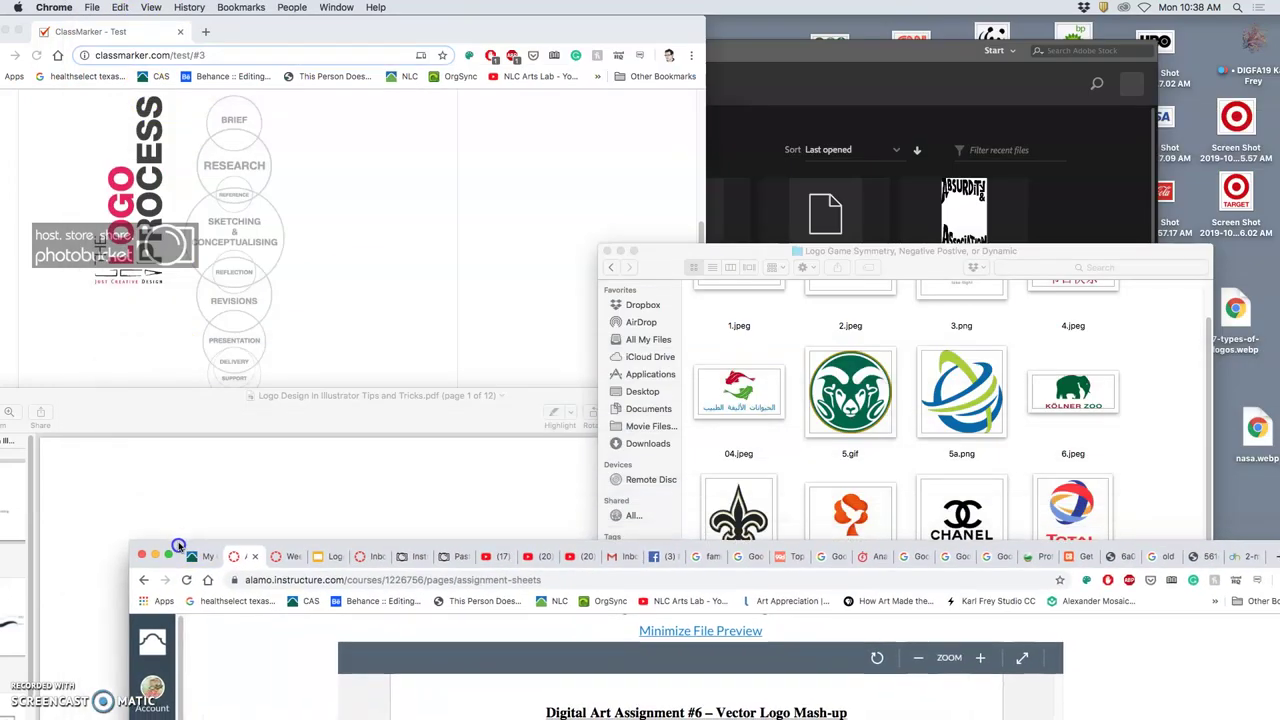
left_click_drag(745, 281, 673, 101)
scroll(780, 275, "up", 2)
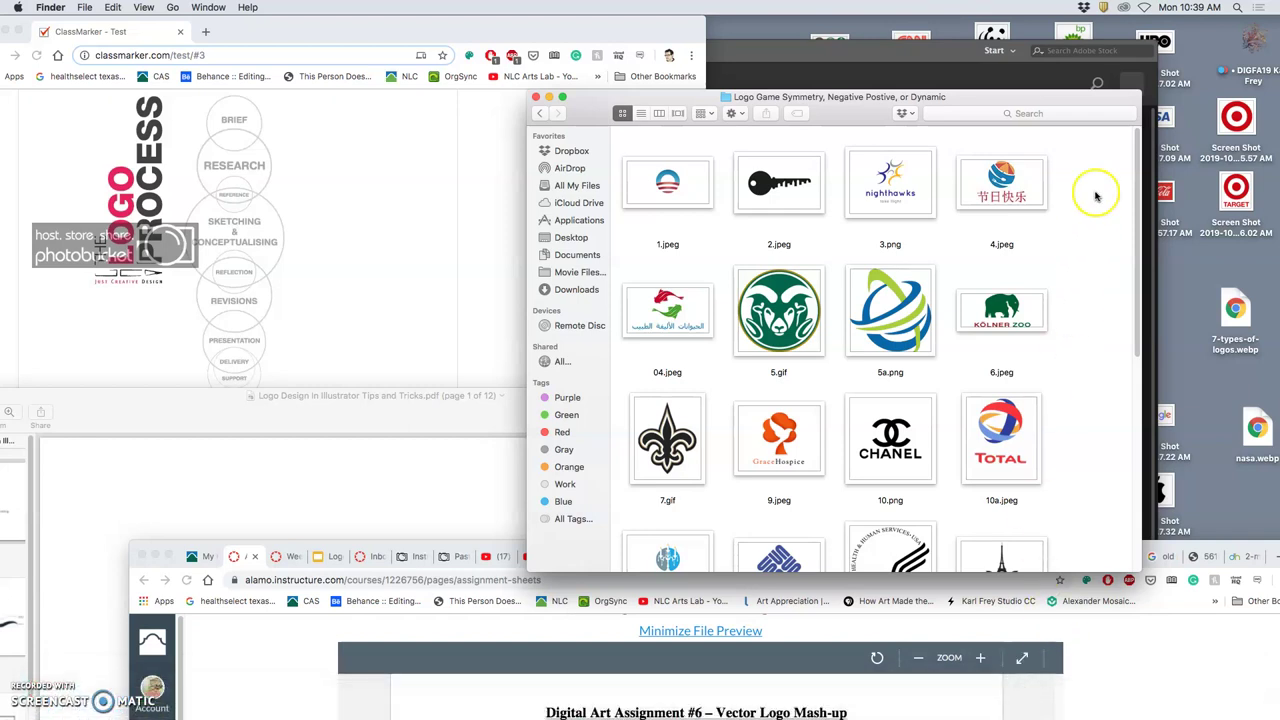
Open the collage PSD from DIGFA19 > Assignment 6 in Photoshop
left_click(1253, 42)
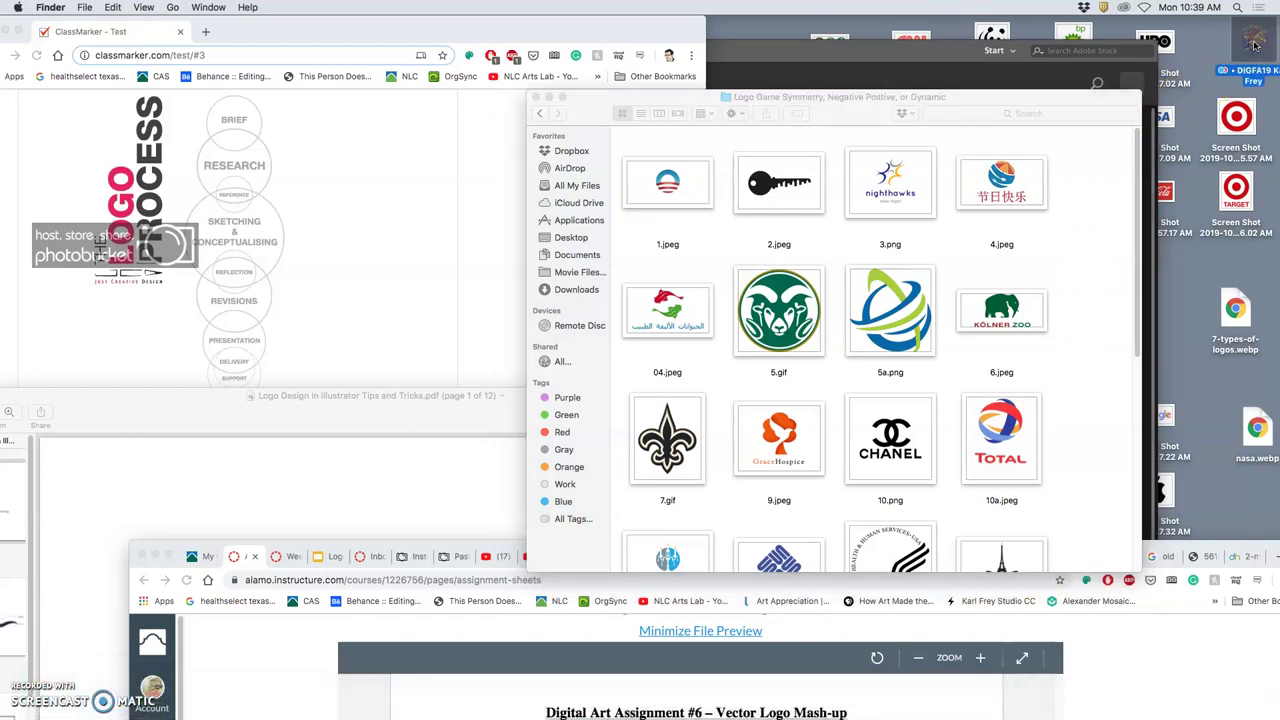
double_click(1253, 42)
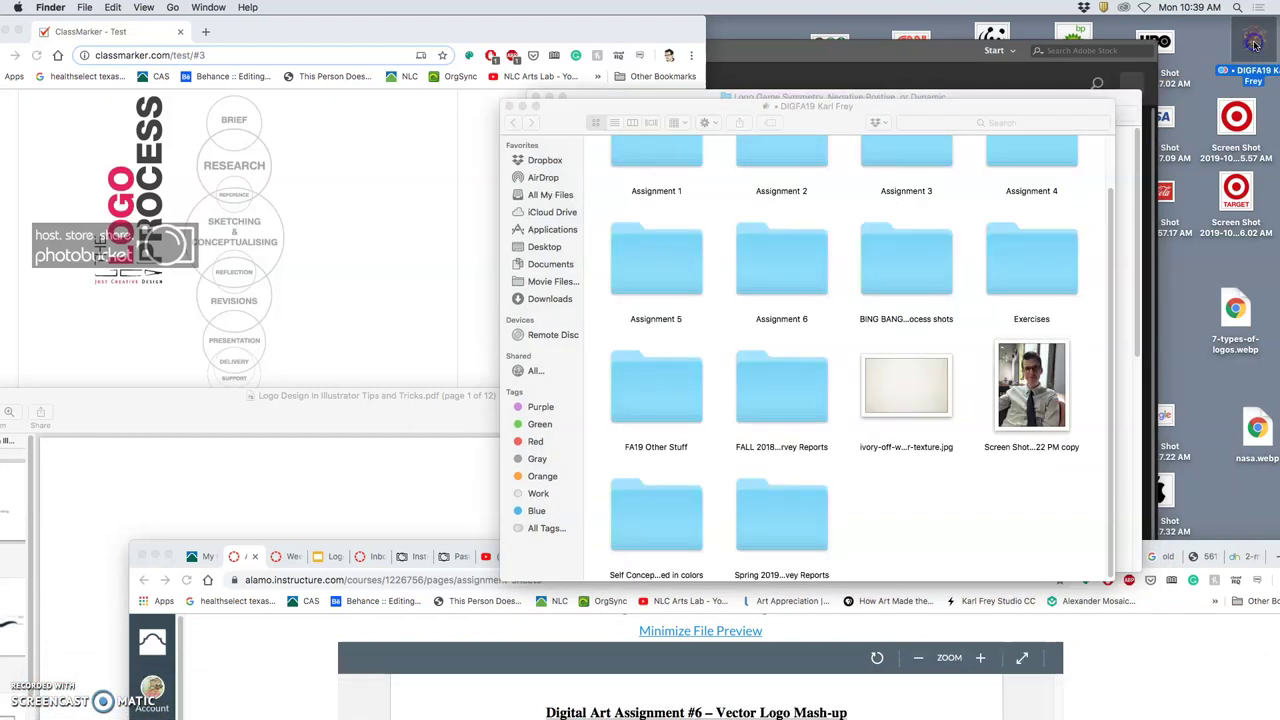
double_click(757, 283)
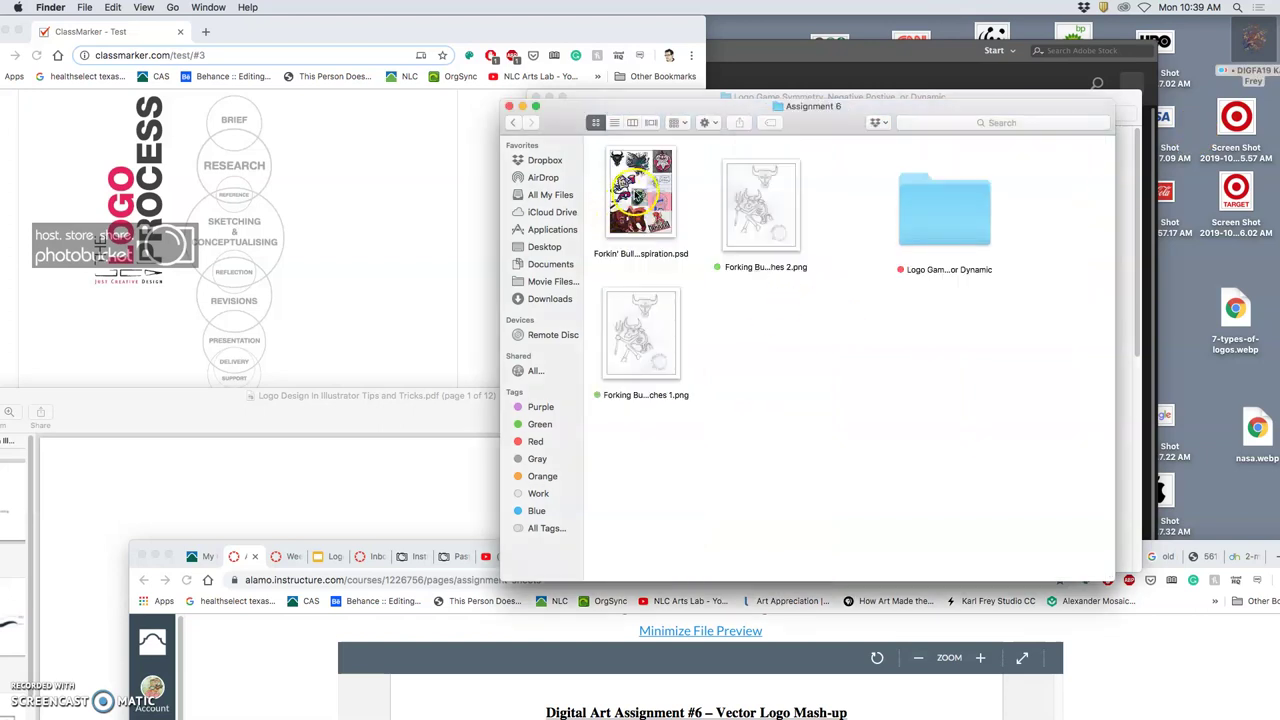
left_click(627, 188)
double_click(628, 186)
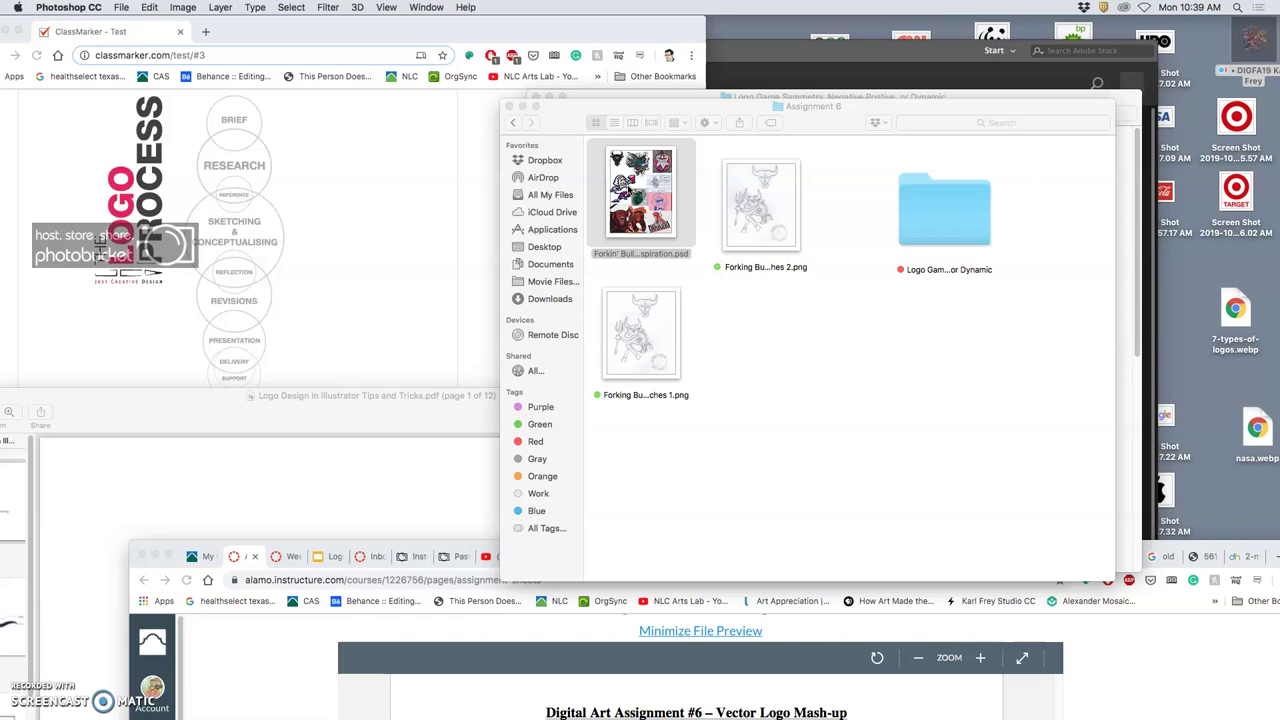
Use Show Desktop to slide windows aside and reveal the logo screenshot files
key("F11")
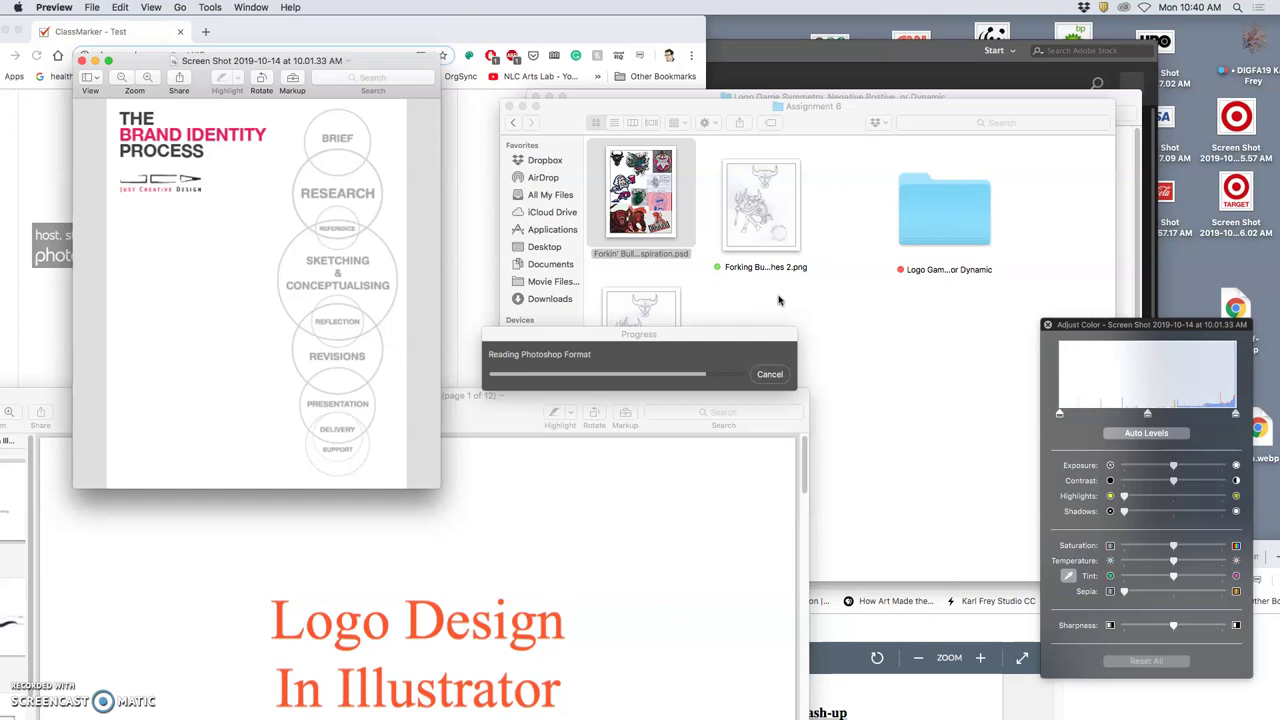
Open the logo-types screenshot (Abstract mark, Mascot logo, Wordmark) in Preview and enlarge its window
key("F11")
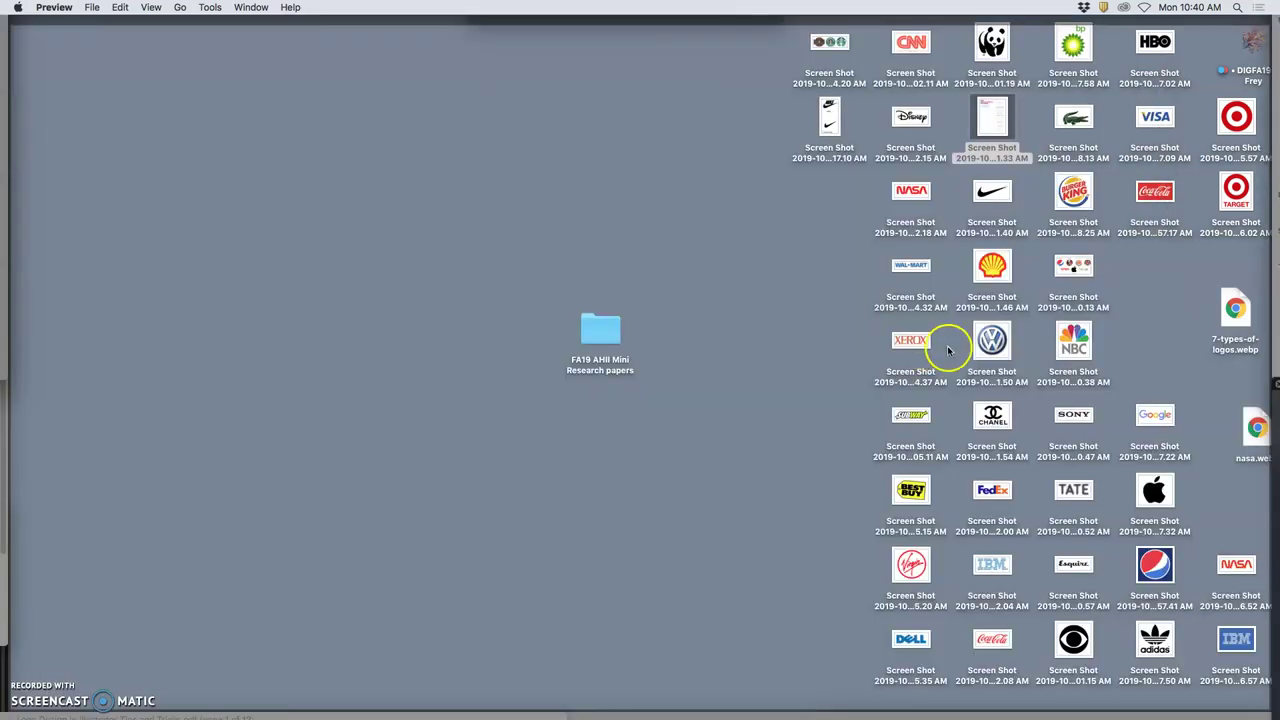
left_click(1075, 266)
double_click(1075, 266)
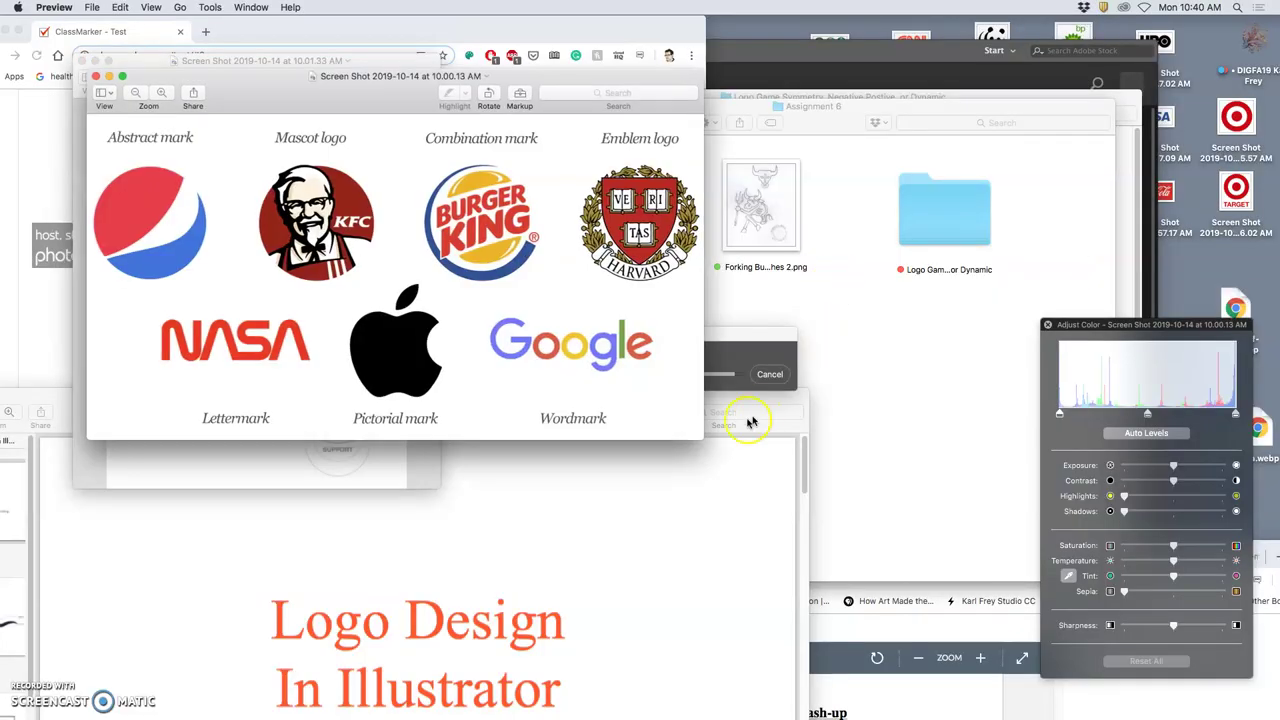
left_click_drag(703, 441, 1055, 585)
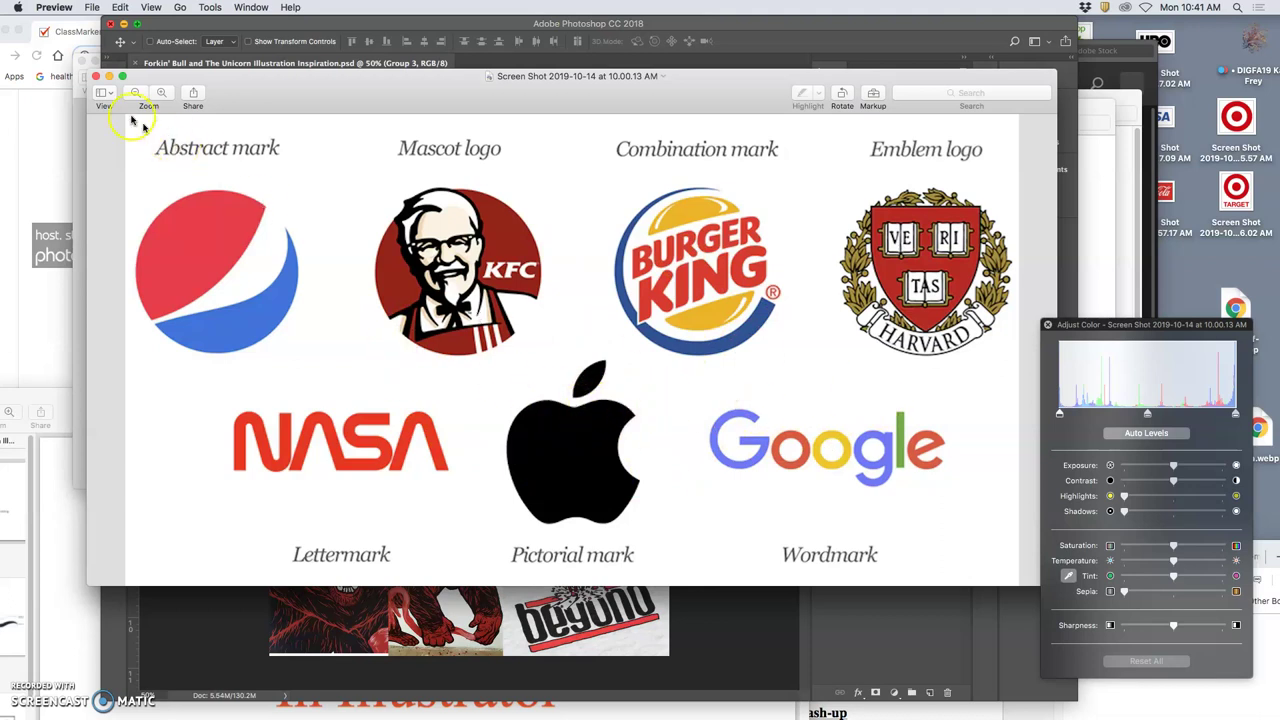
Close the logo-types screenshot and bring the Chrome Canvas page to the front, filling the screen
left_click(96, 76)
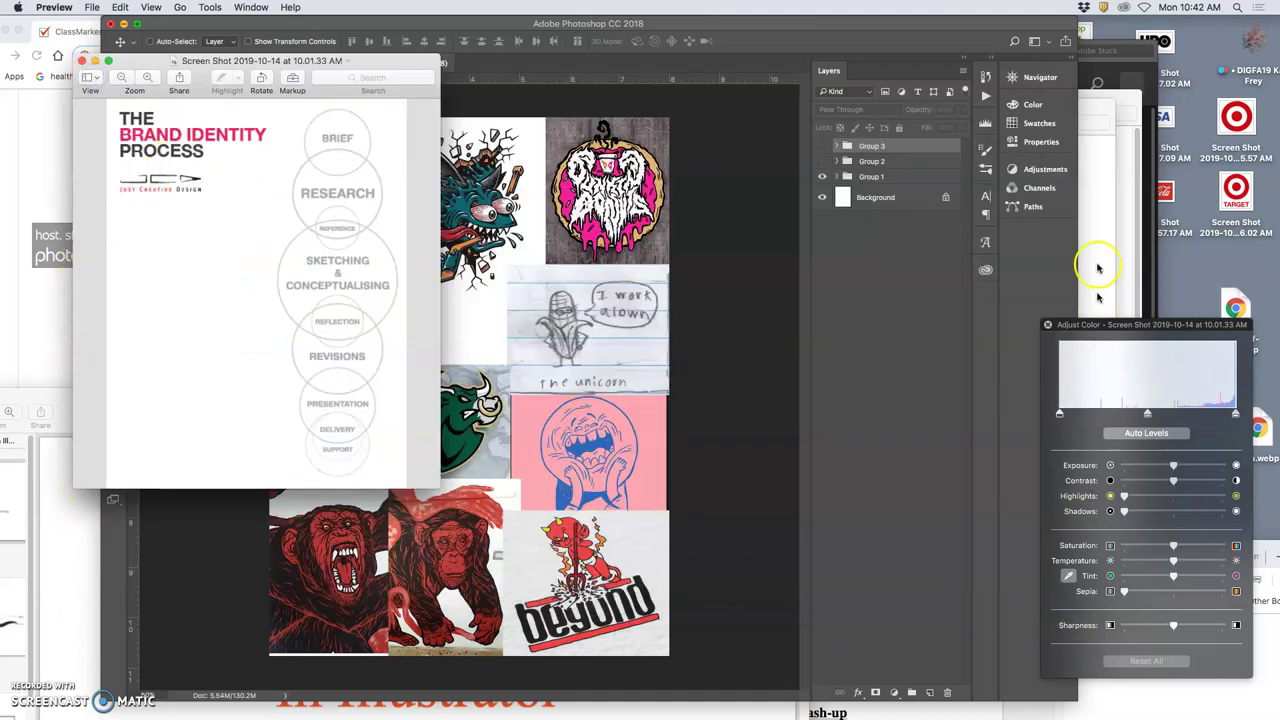
left_click(1100, 210)
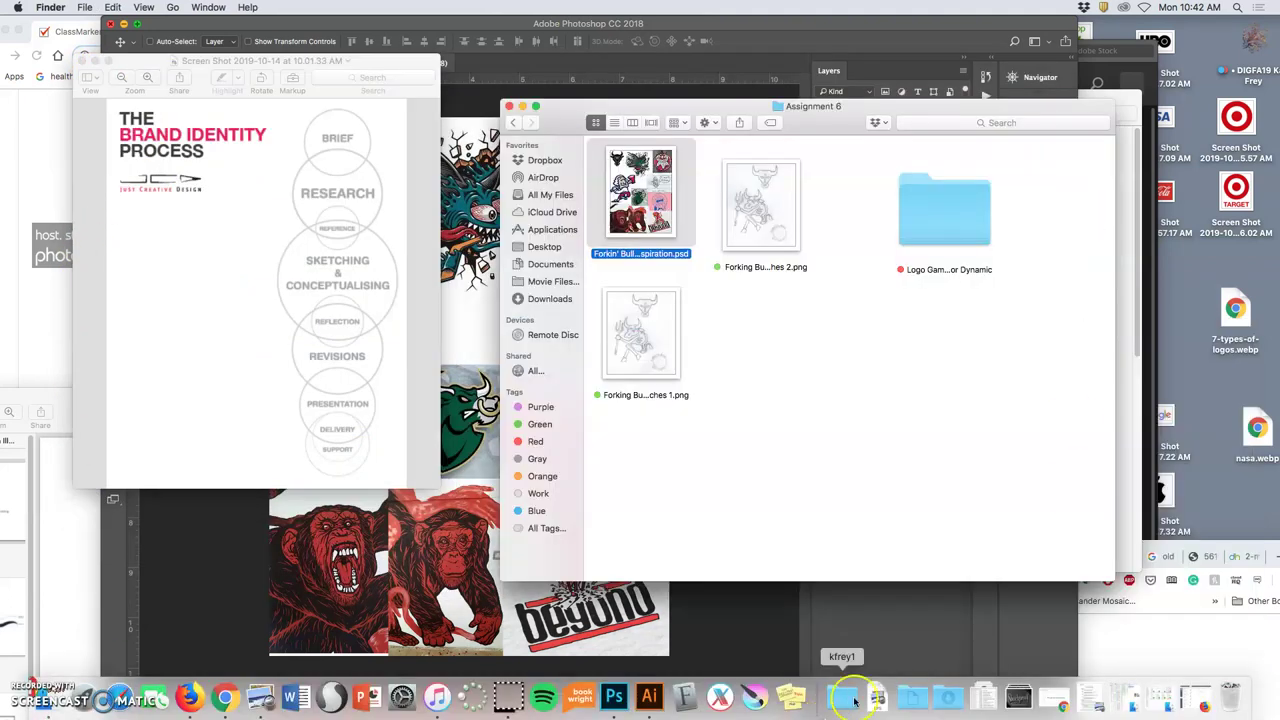
left_click(1149, 657)
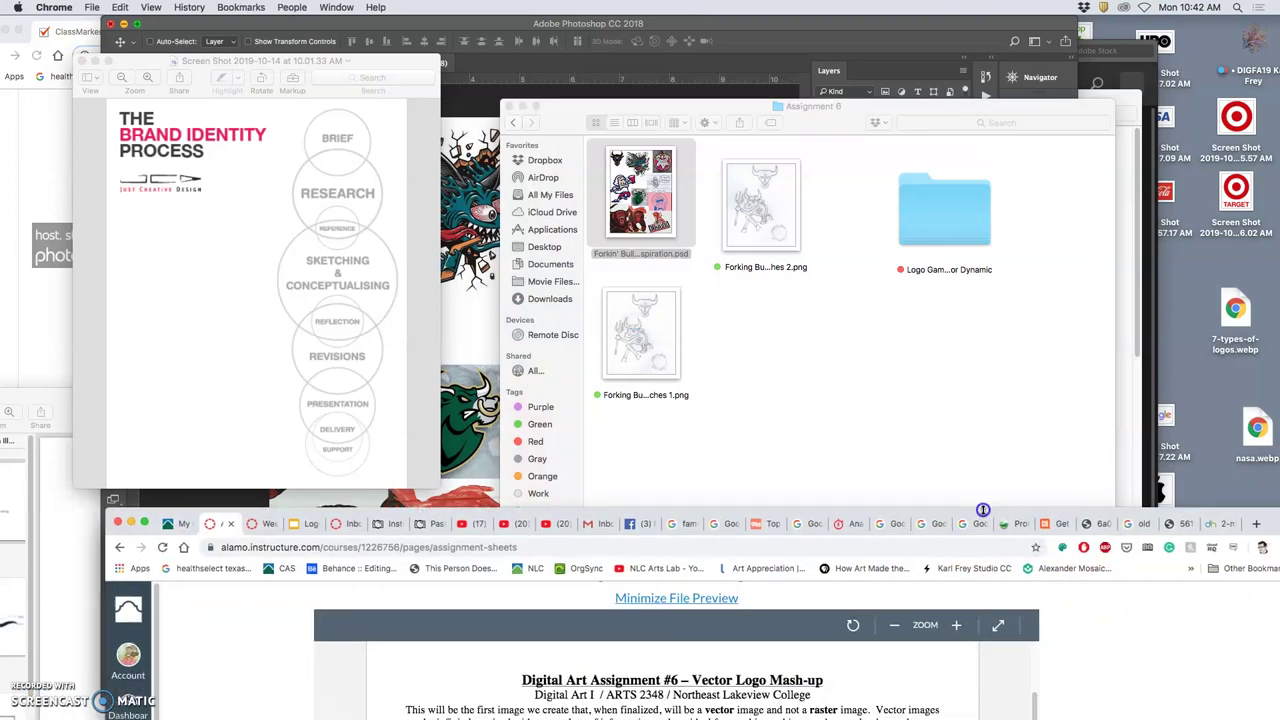
left_click_drag(1020, 540, 924, 15)
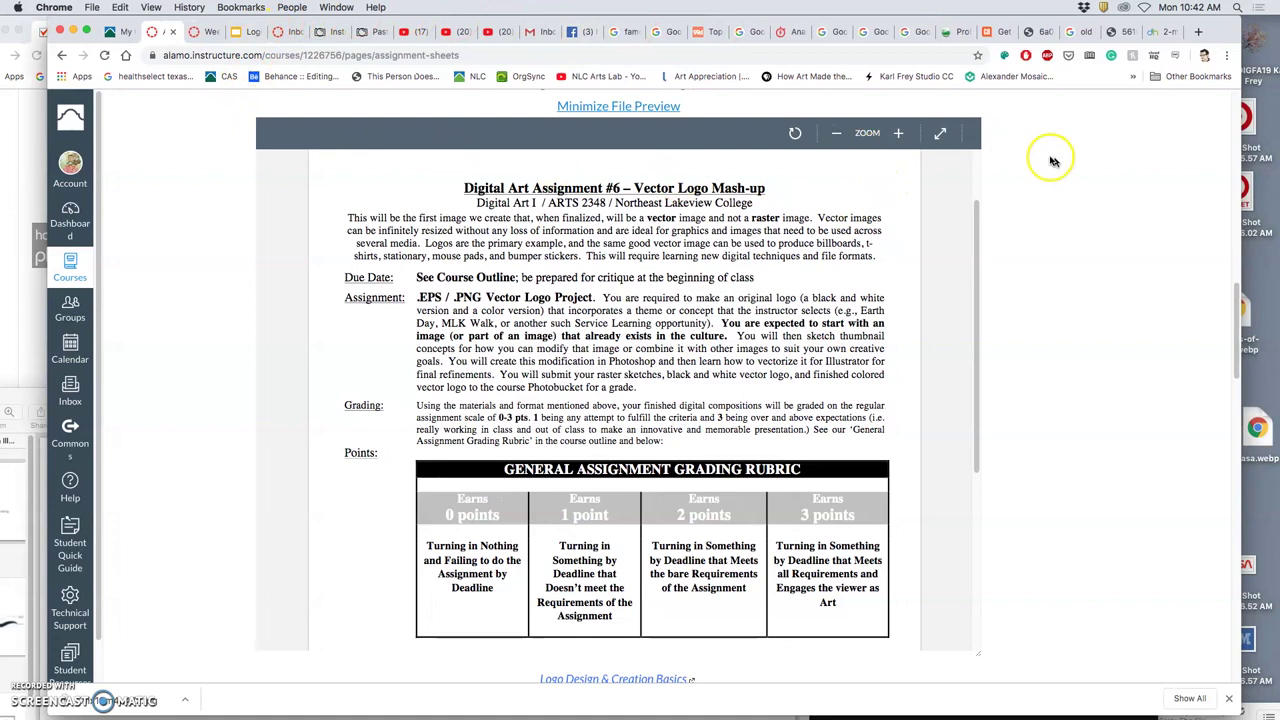
Collapse the Assignment #6 PDF preview with Minimize File Preview
scroll(975, 175, "up", 1)
scroll(990, 176, "up", 3)
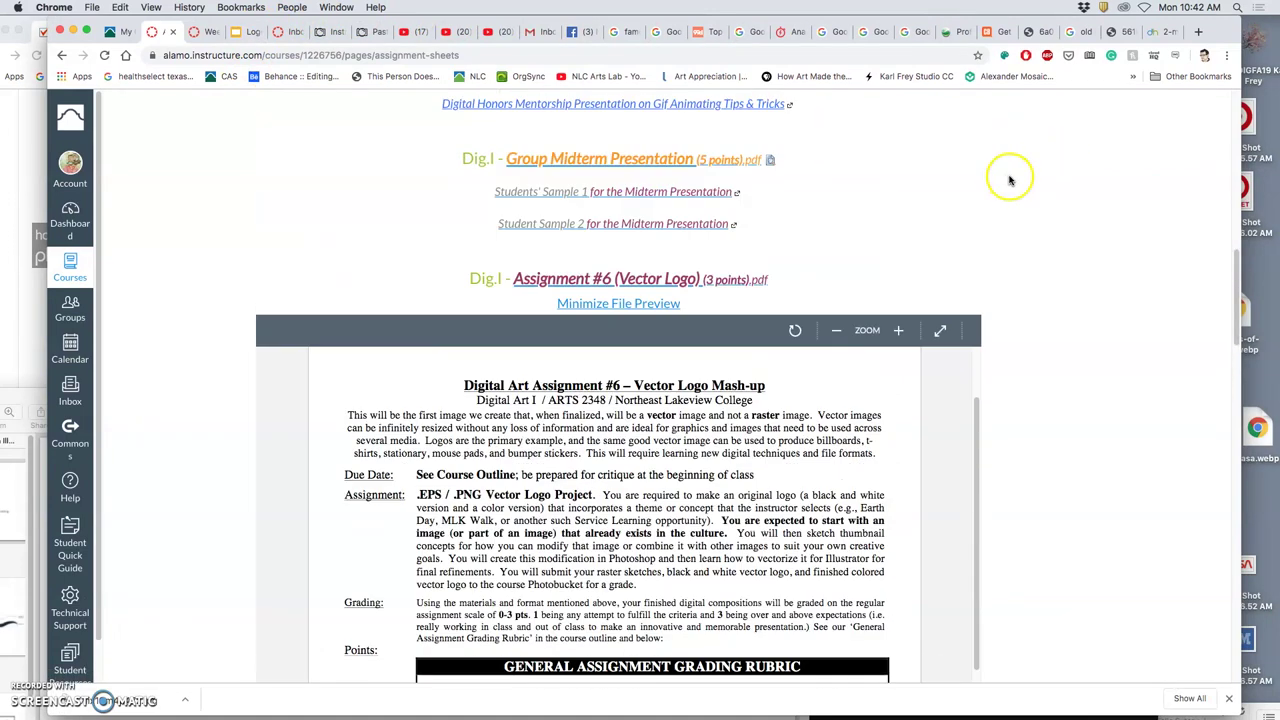
left_click(665, 303)
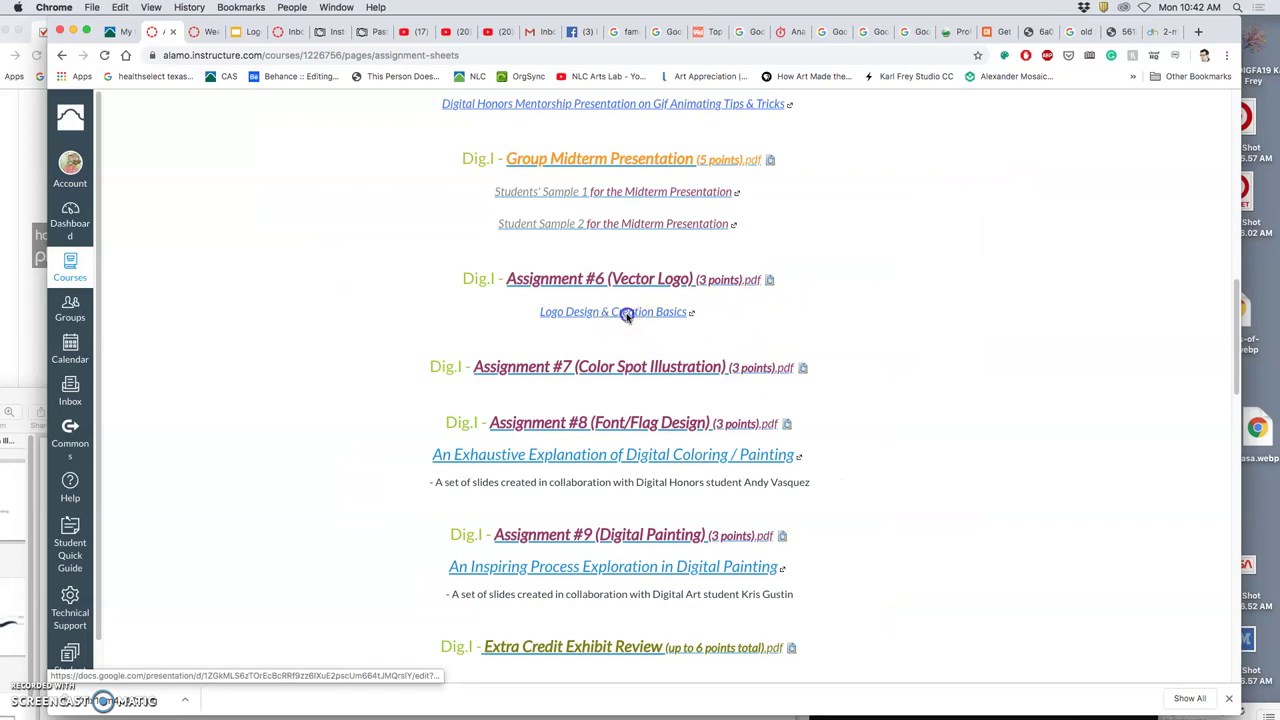
Switch to the Chrome tab showing the Logo Design & Creation Basics deck
left_click(627, 313)
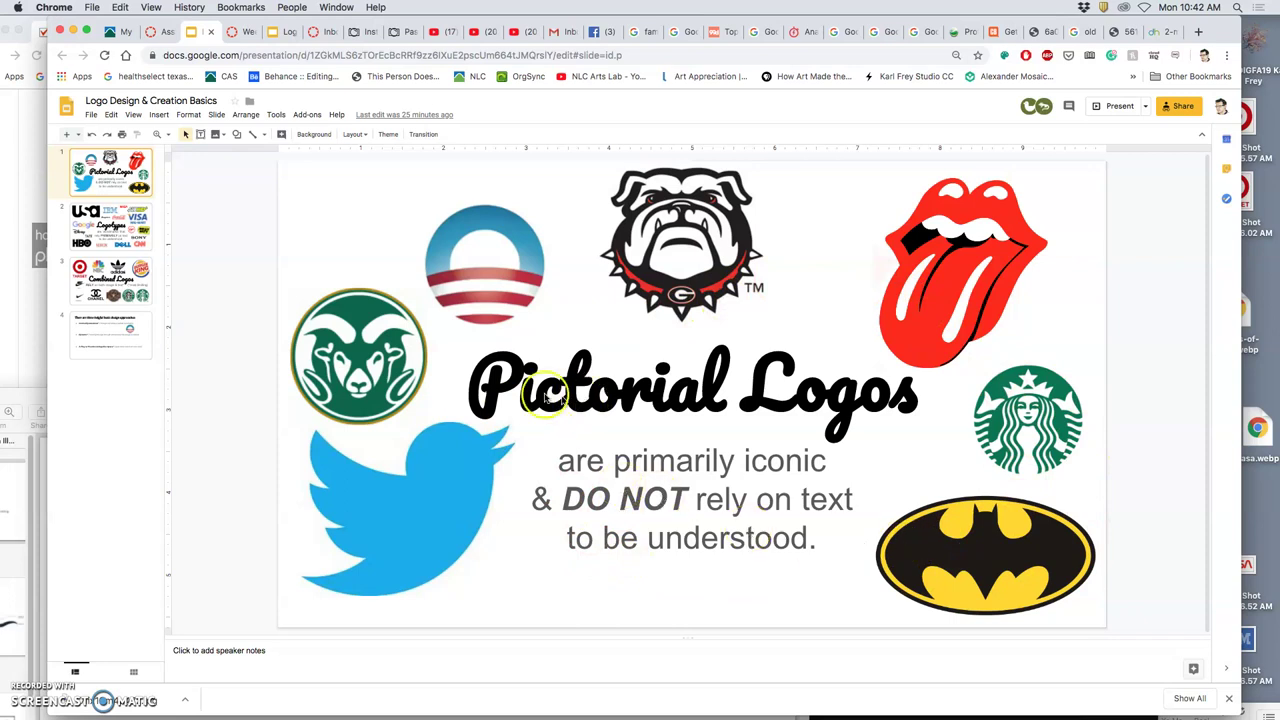
Select the slide 2 thumbnail to display the Logotypes slide
left_click(137, 237)
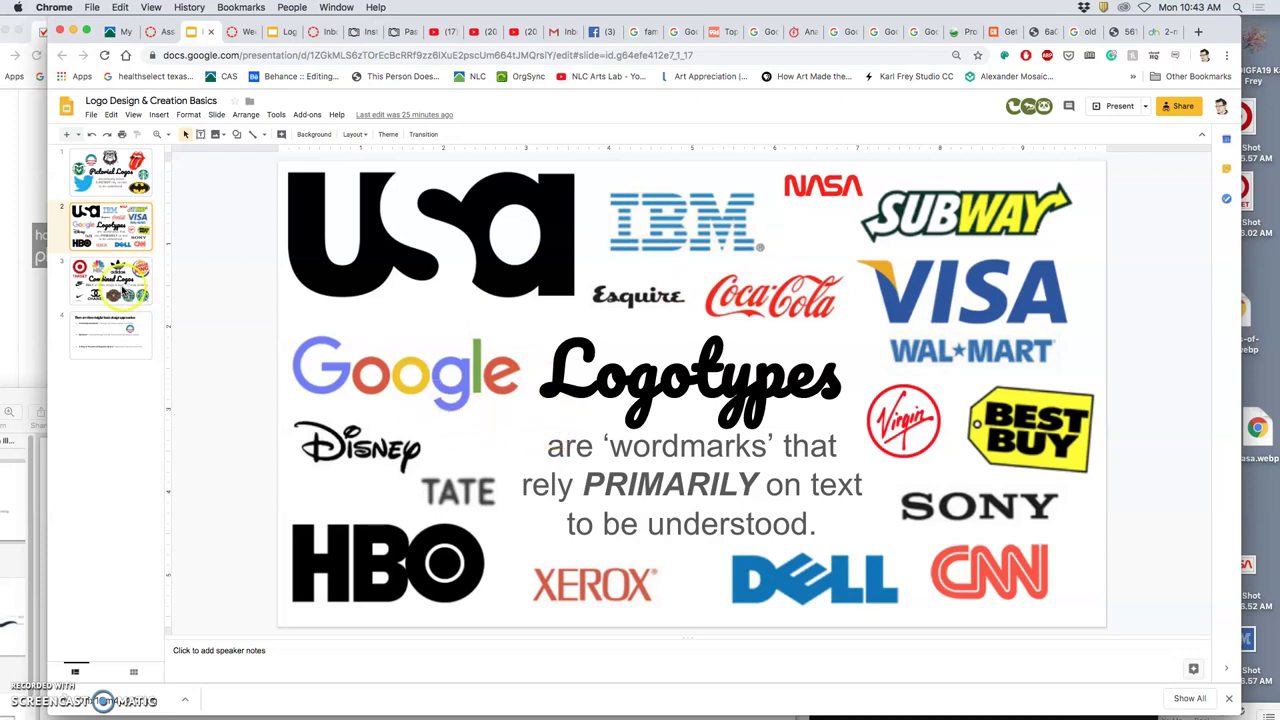
Step through slide thumbnails from Combined Logos back to the Pictorial Logos slide
left_click(121, 289)
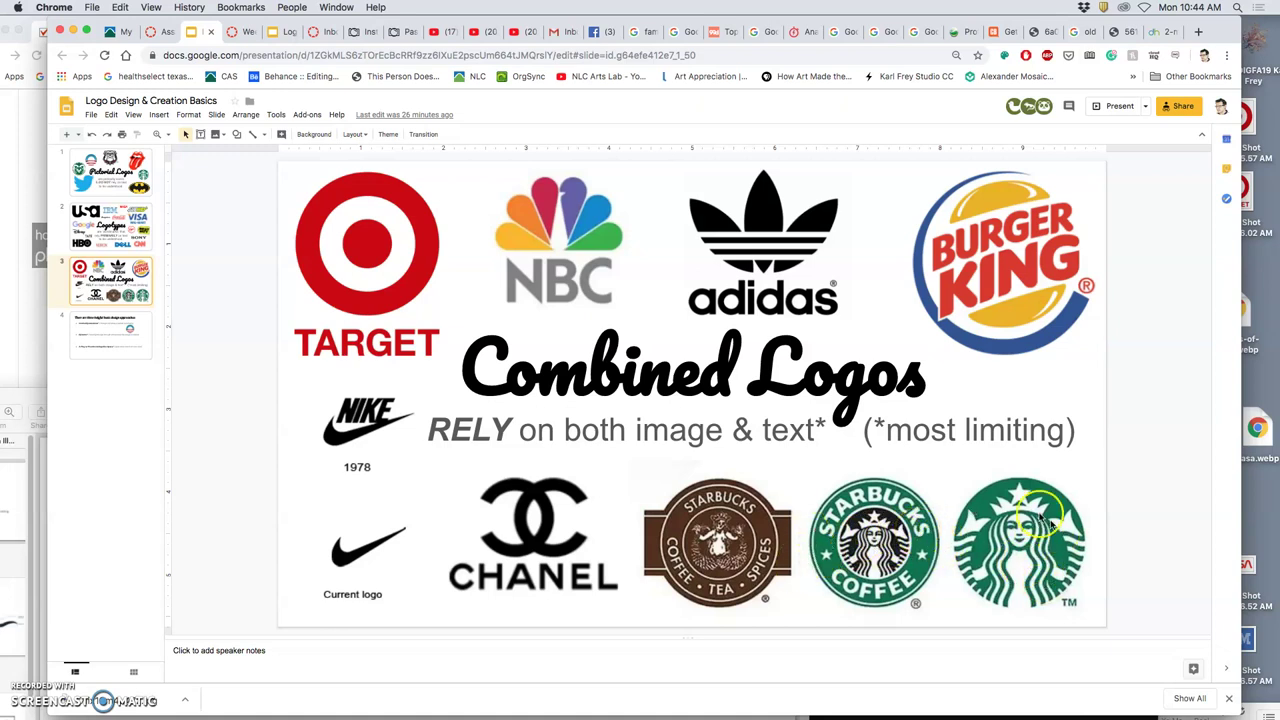
left_click(128, 344)
left_click(118, 276)
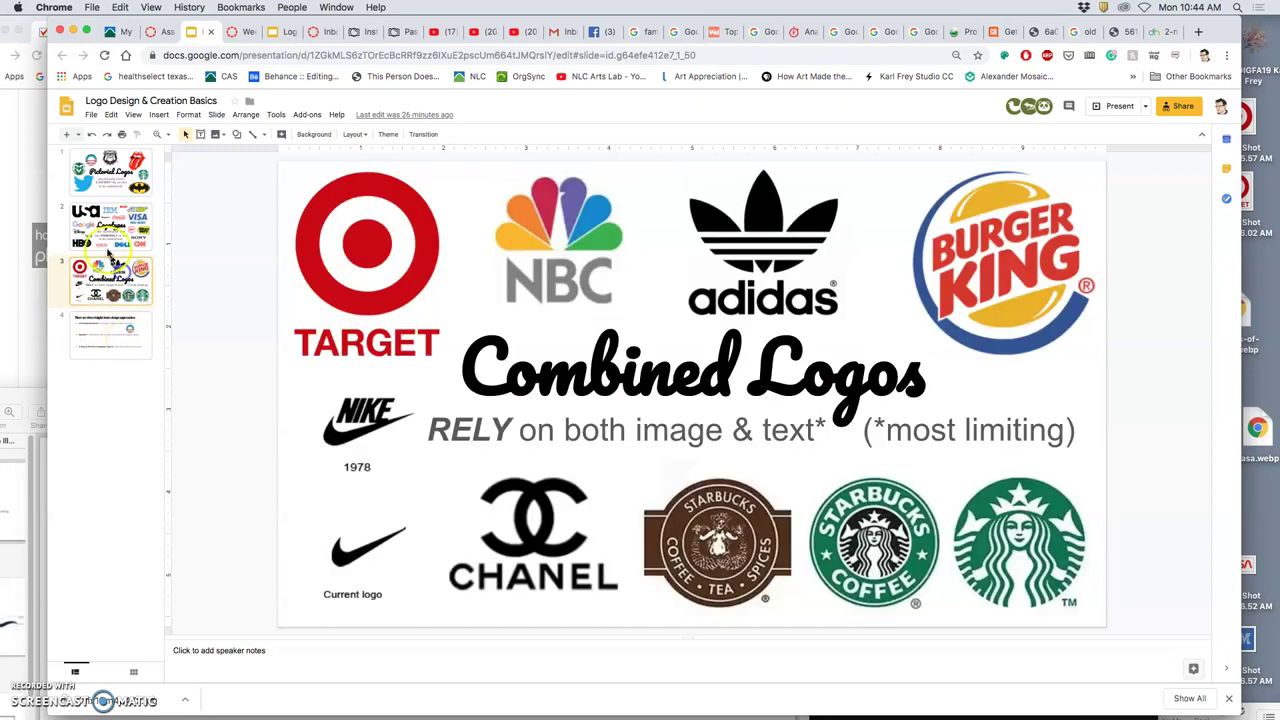
Move to slide 4, which lists Central/Symmetrical, Dynamic, and Positive & Negative Space
left_click(108, 226)
left_click(108, 188)
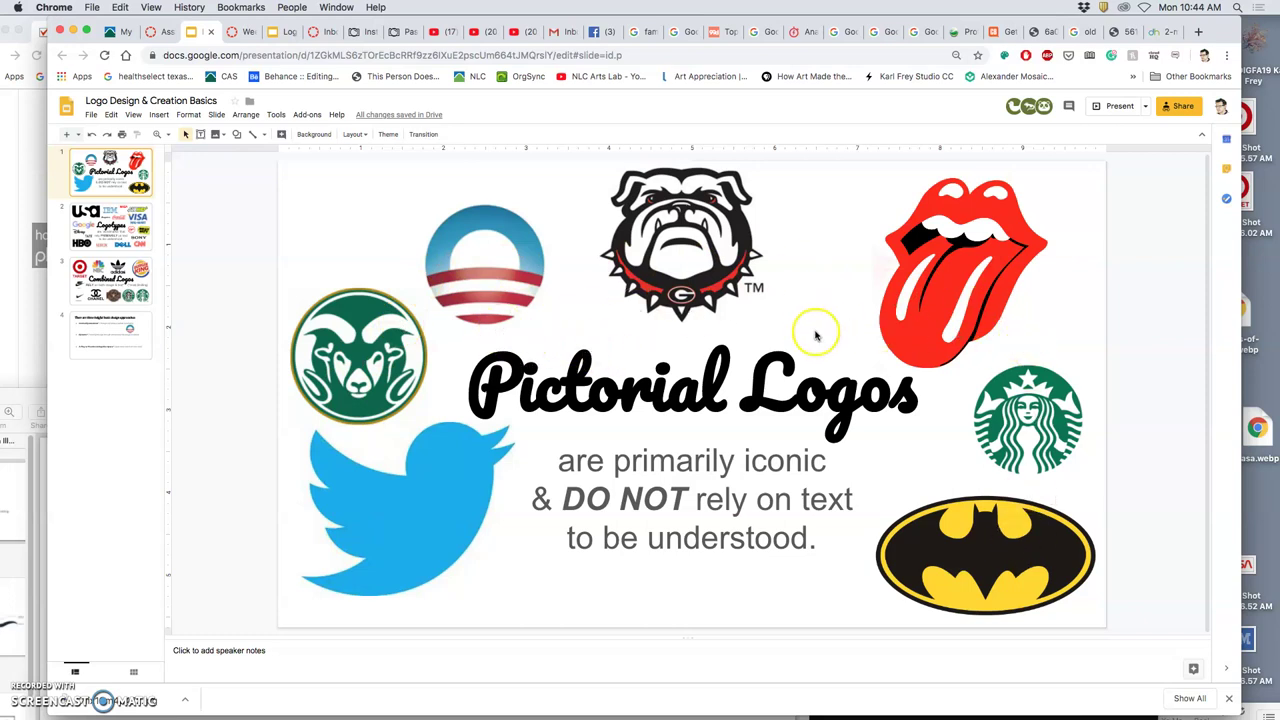
left_click(90, 335)
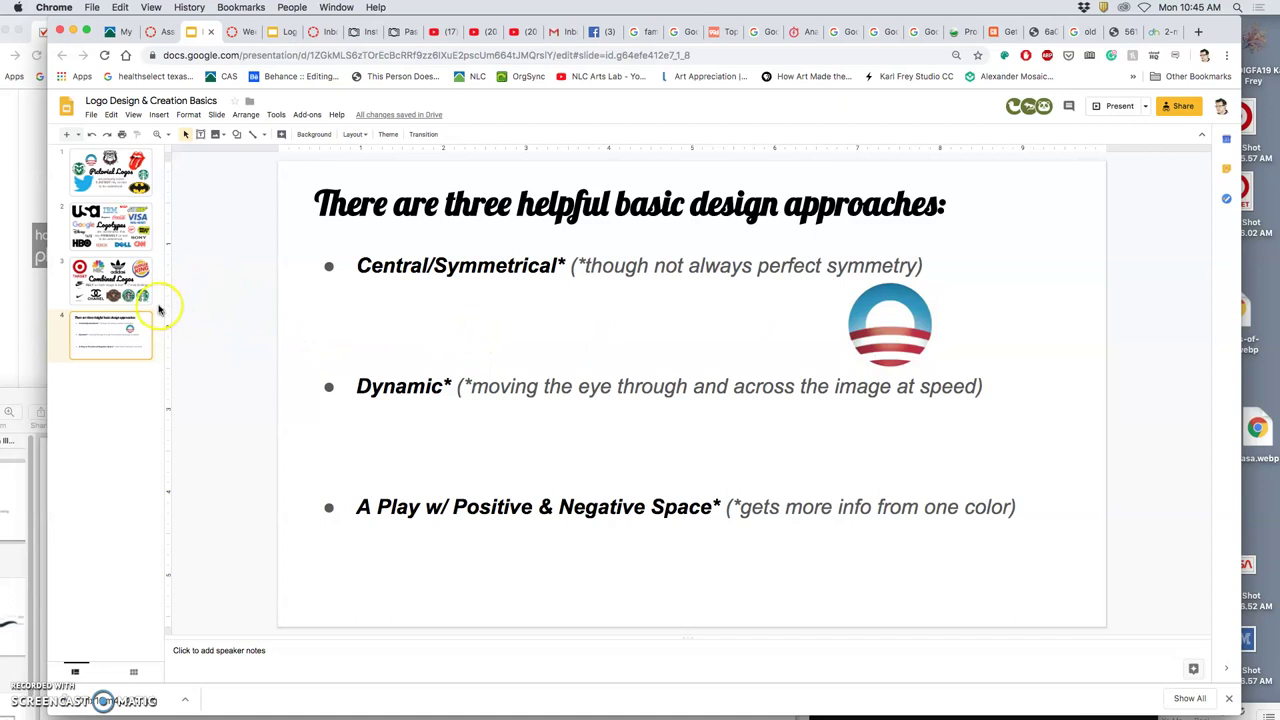
Return to slide 3, Combined Logos
left_click(116, 302)
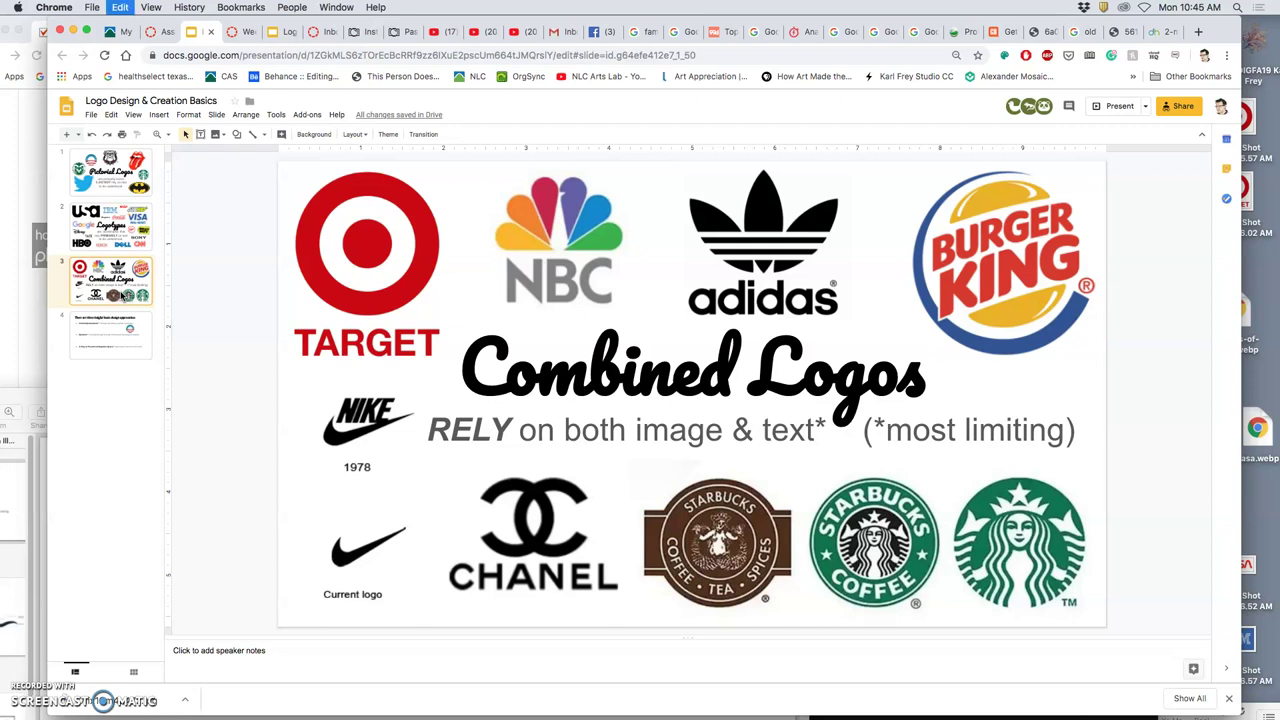
Duplicate the Combined Logos slide as slide 4 and replace its title with 'A Good Logo is:'
key("ctrl+d")
left_click(538, 362)
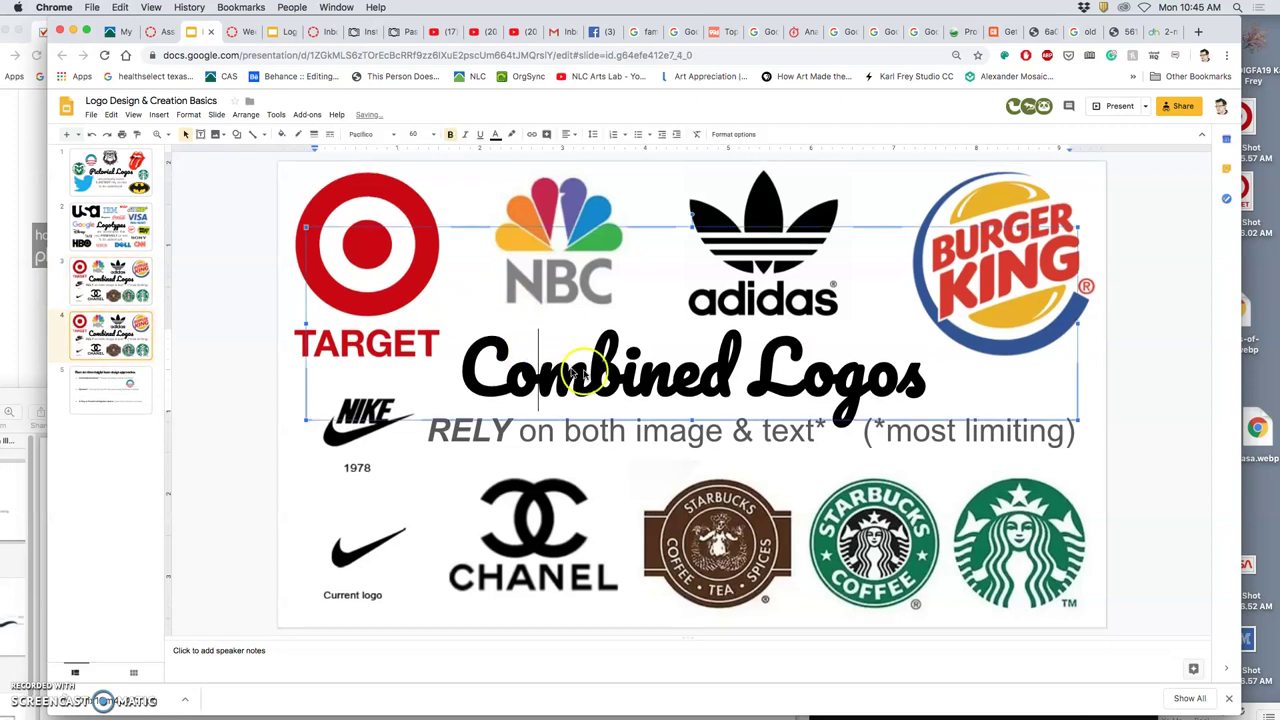
left_click(926, 381)
left_click_drag(926, 381, 474, 383)
type("a")
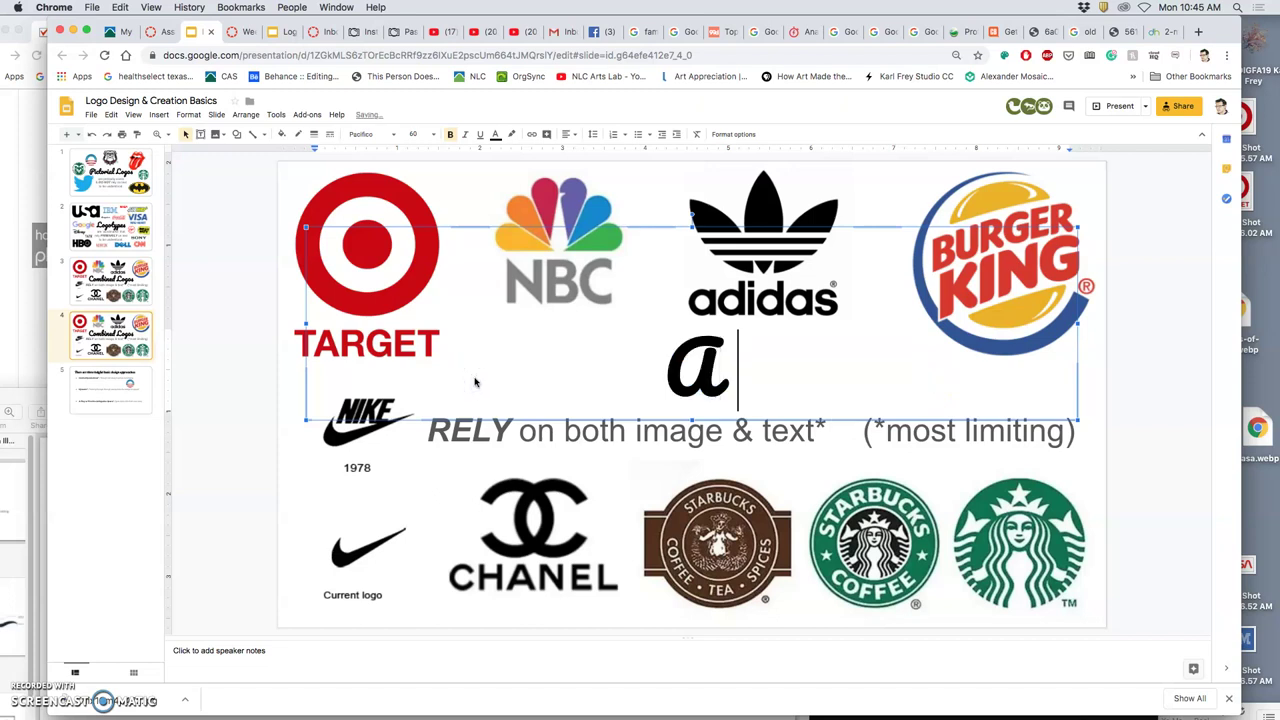
type(" Good Logo")
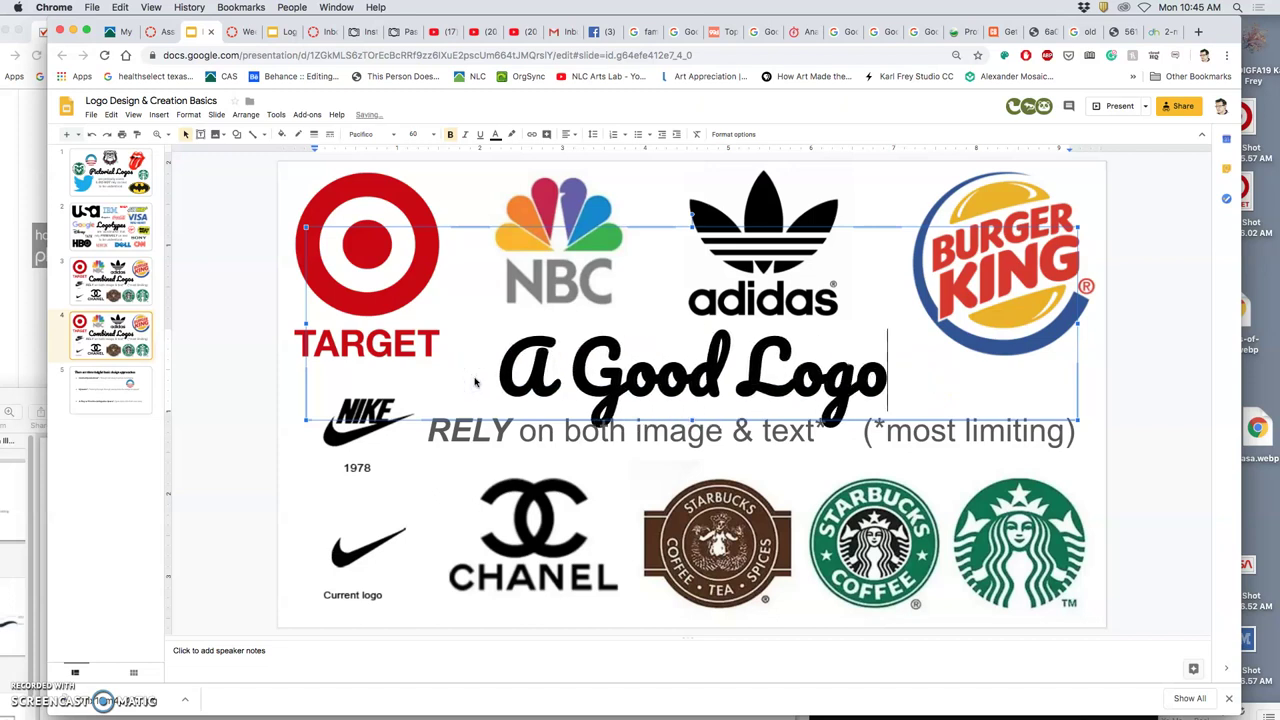
type(" is:")
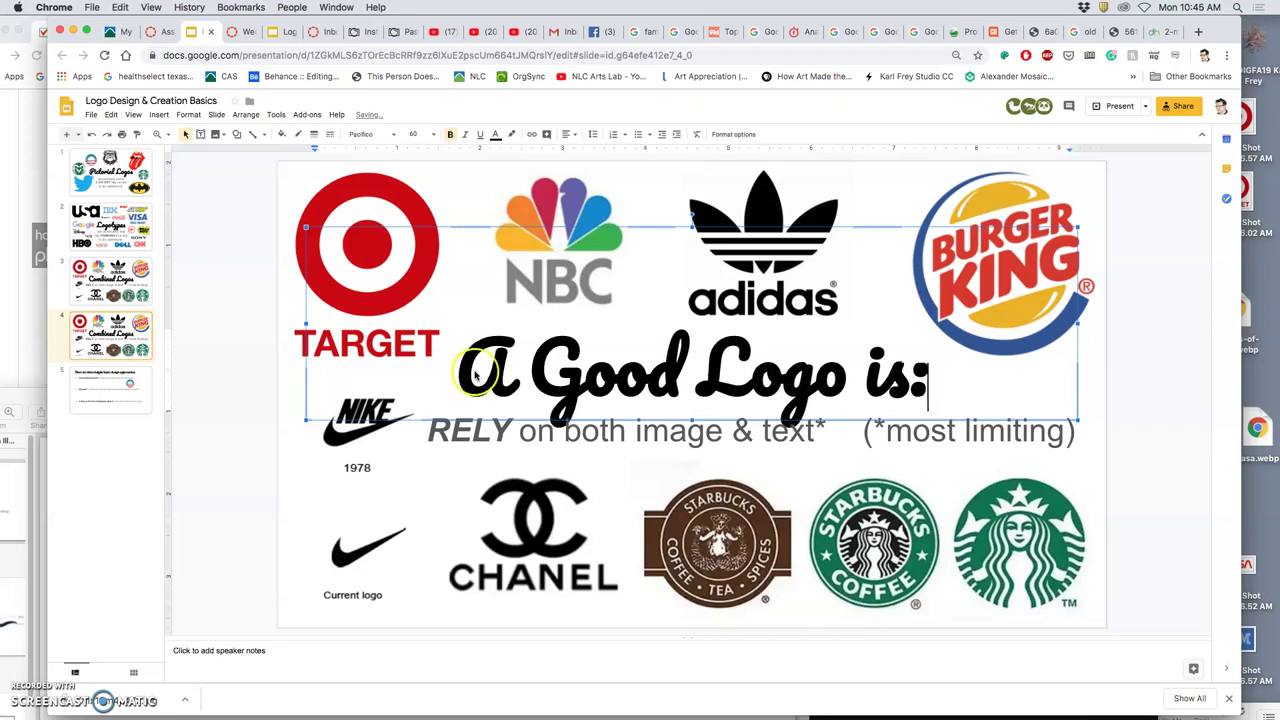
left_click(356, 207)
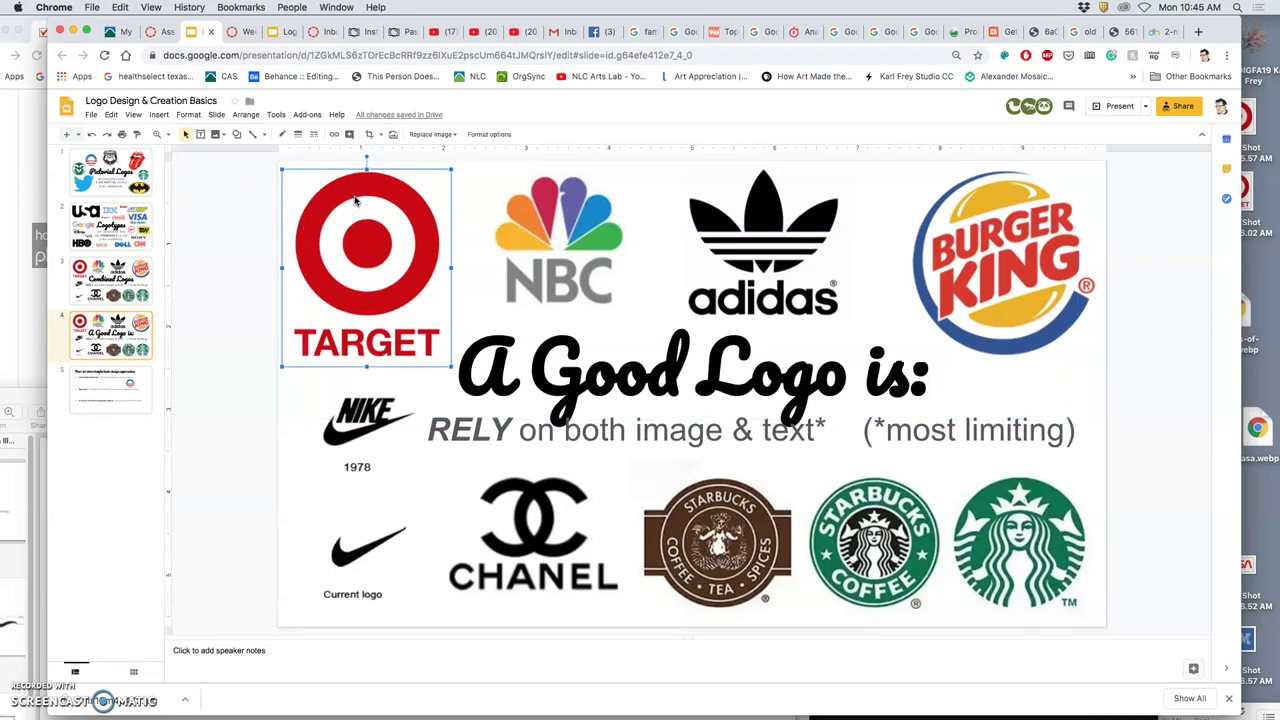
Delete the Target, NBC, adidas, Burger King, Starbucks, Chanel and Nike logos and the RELY caption
key("Delete")
left_click(579, 201)
key("Delete")
left_click(760, 212)
key("Delete")
left_click(958, 222)
key("Delete")
left_click(1034, 502)
key("Delete")
left_click(575, 554)
key("Delete")
left_click(387, 539)
key("Delete")
left_click(518, 436)
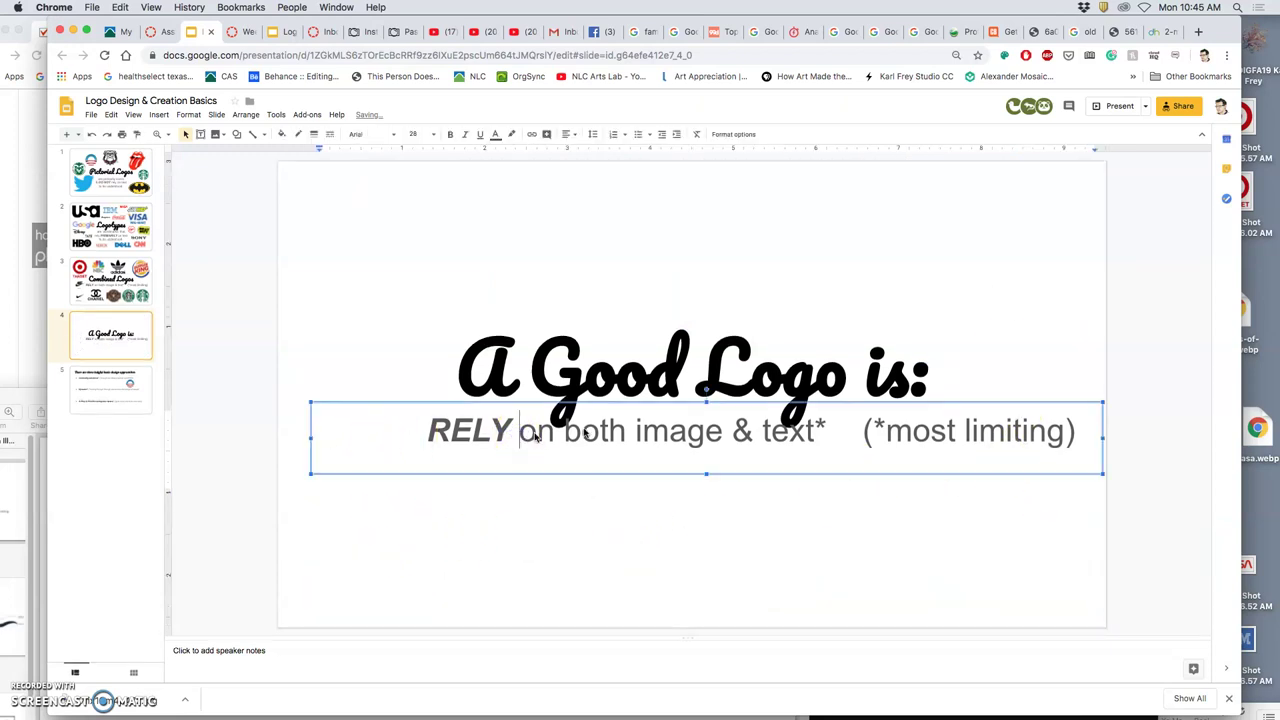
key("Delete")
Stretch the title box upward and raise its bottom edge to lift the title
left_click(708, 390)
left_click(698, 230)
left_click_drag(691, 229, 691, 162)
left_click(698, 388)
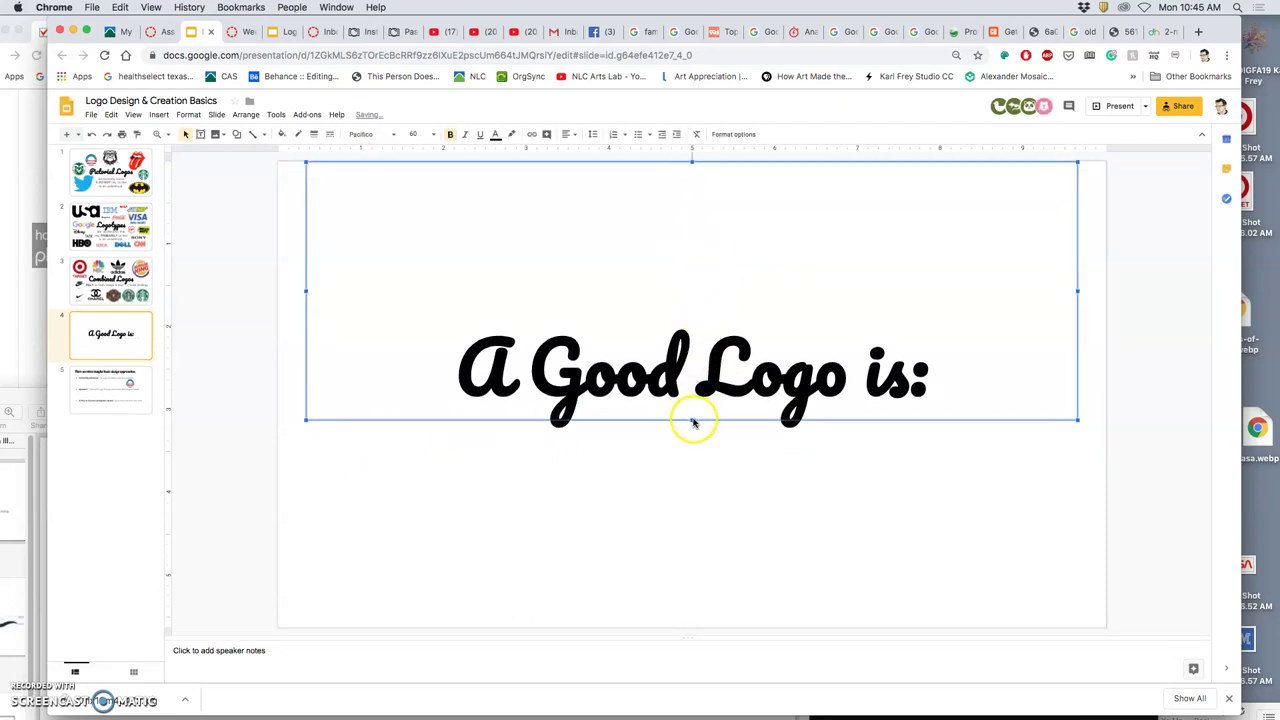
left_click_drag(691, 422, 683, 282)
Add a new line after 'A Good Logo is:' in the title box
left_click(867, 240)
left_click(937, 320)
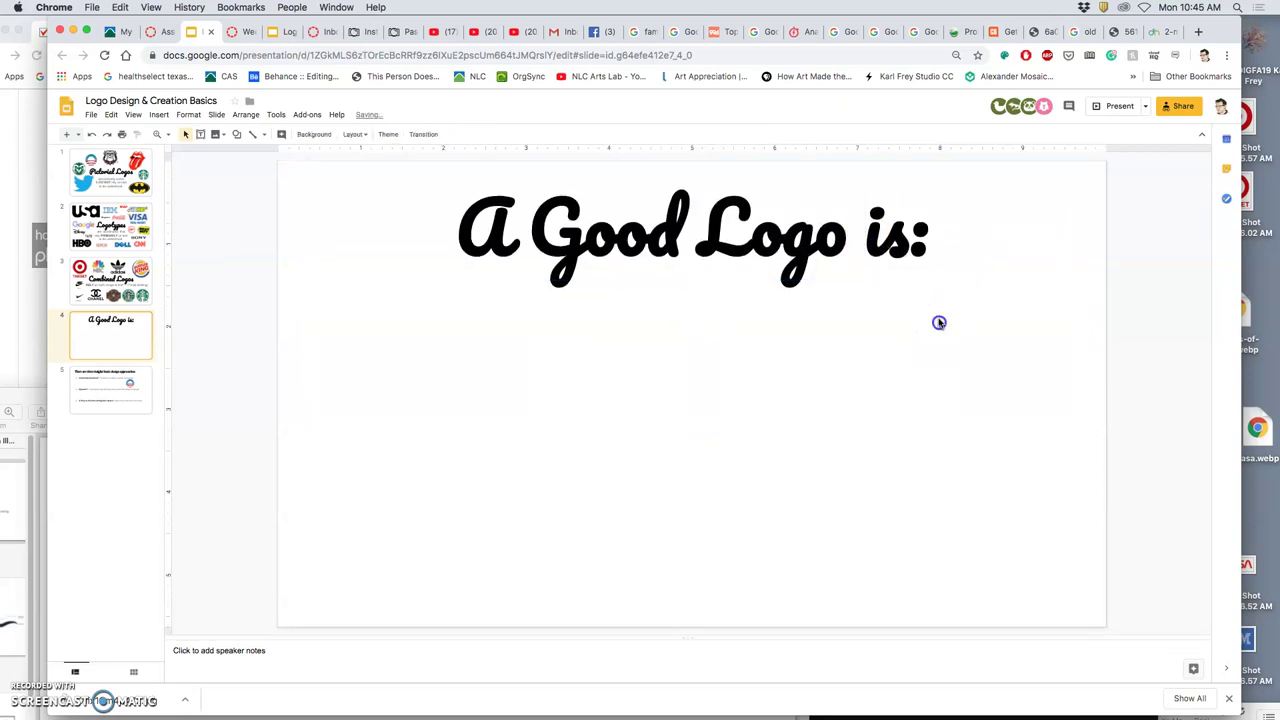
left_click(920, 245)
left_click(920, 311)
left_click(930, 244)
left_click_drag(930, 244, 920, 246)
left_click(923, 246)
key("Return")
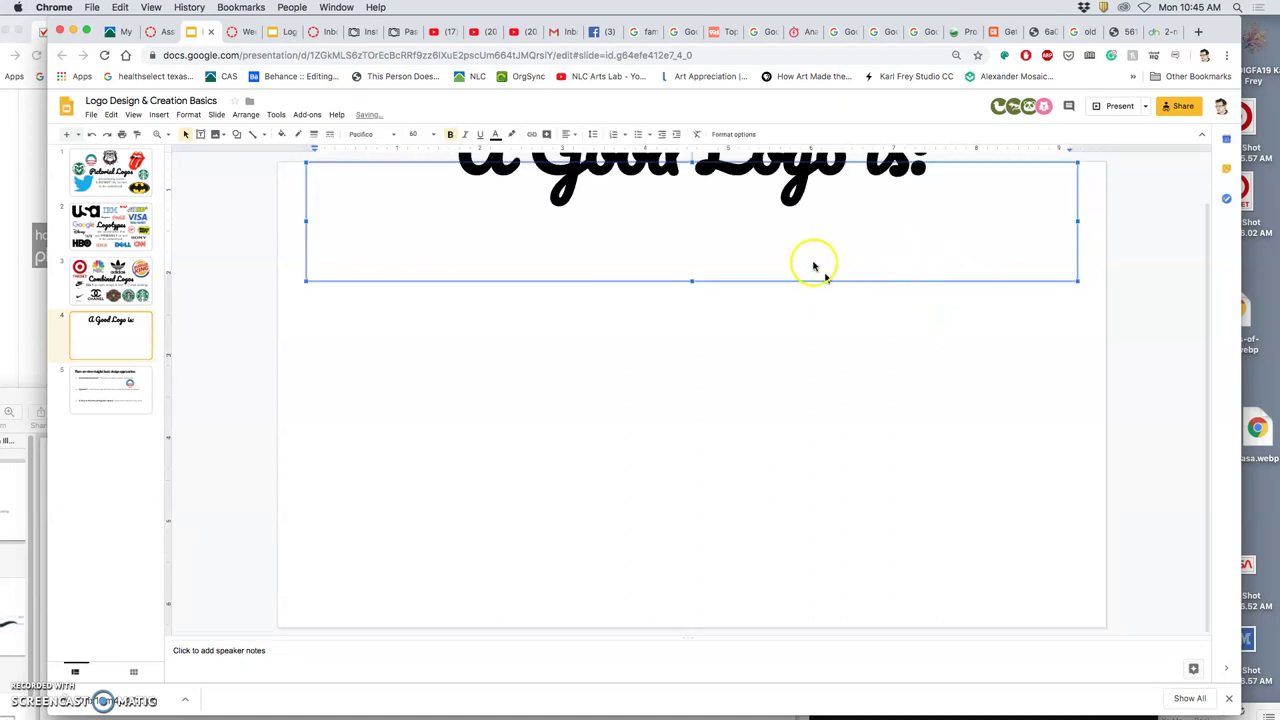
Extend the title text box to the slide bottom and start a line below the title
left_click_drag(692, 281, 686, 649)
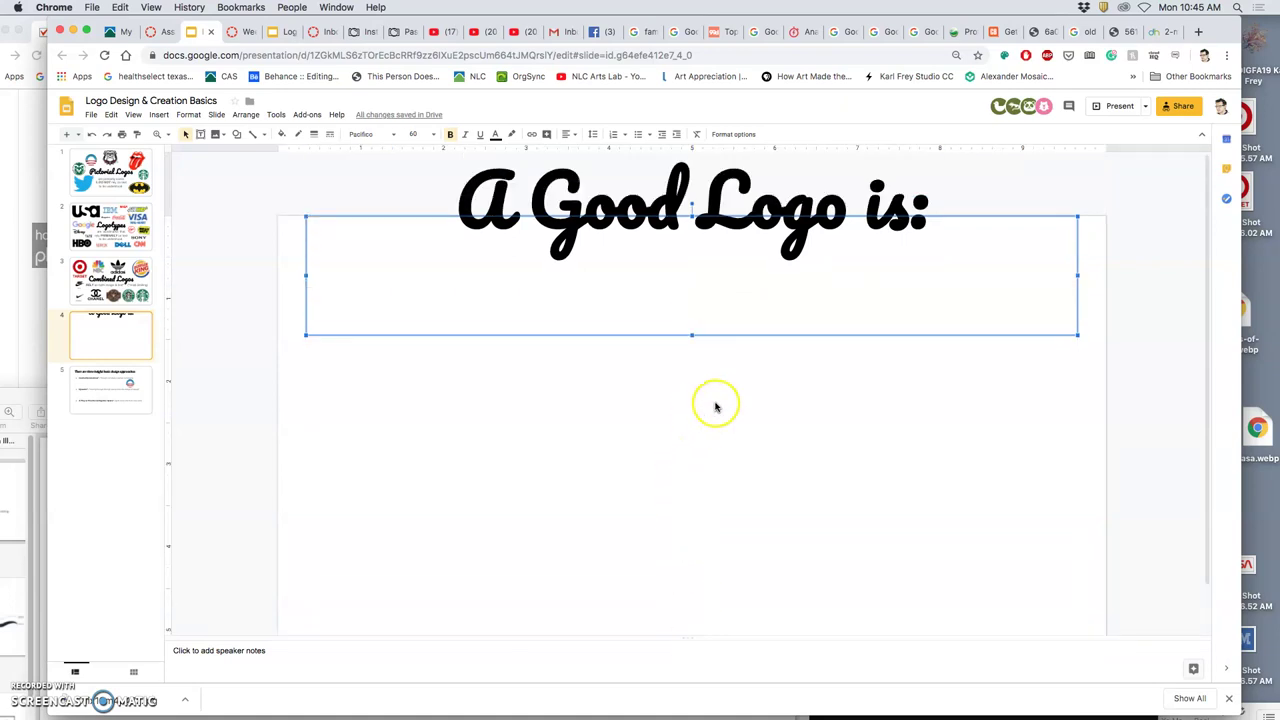
key("Up")
key("Up")
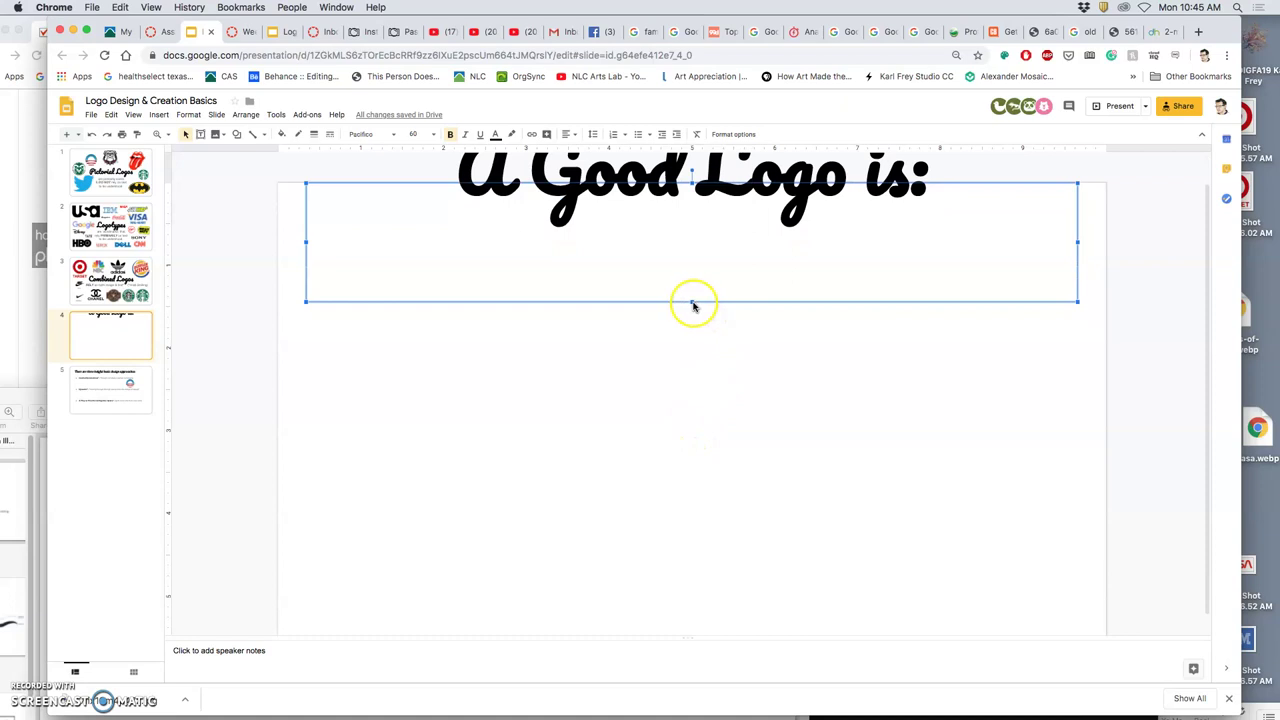
left_click_drag(692, 302, 690, 595)
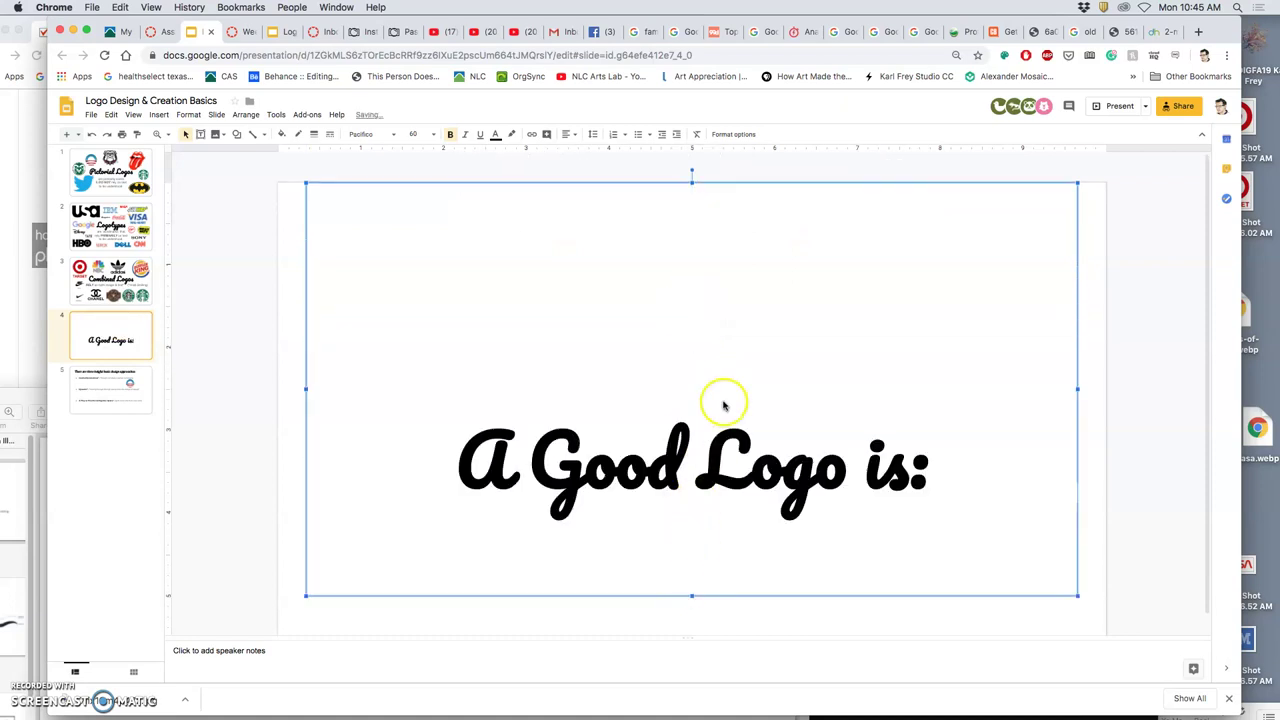
triple_click(930, 470)
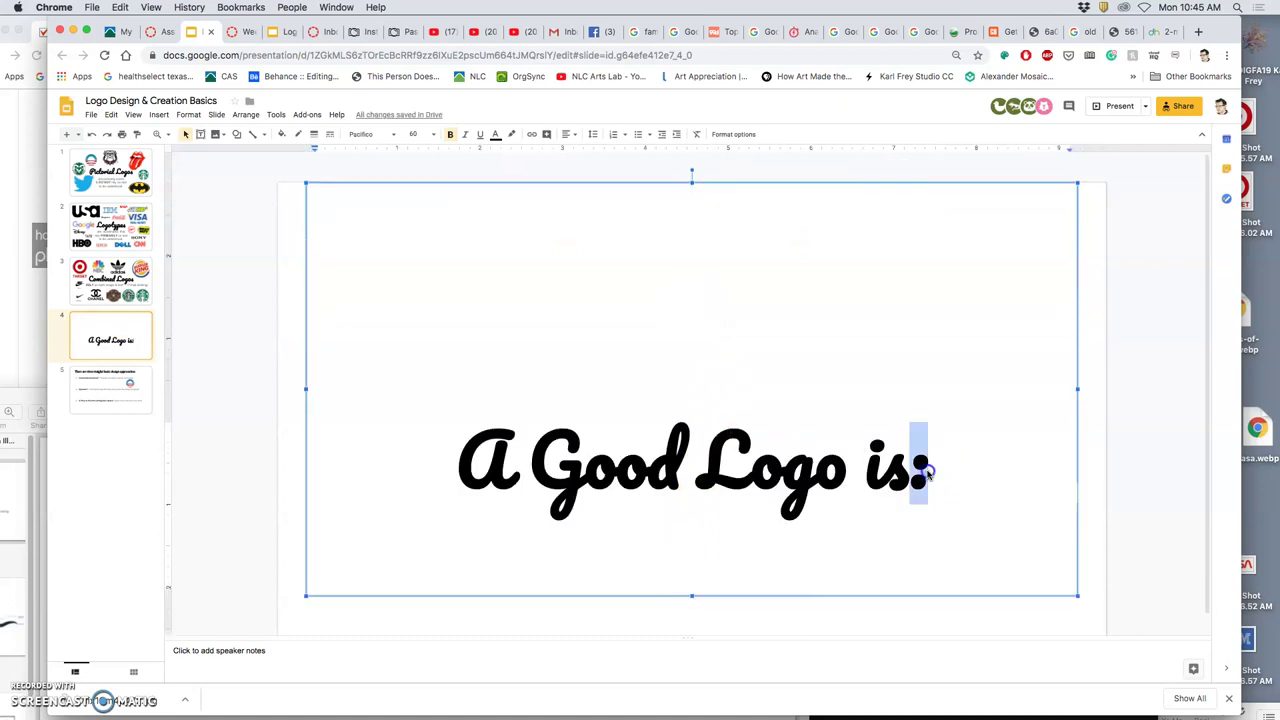
left_click(928, 472)
key("Return")
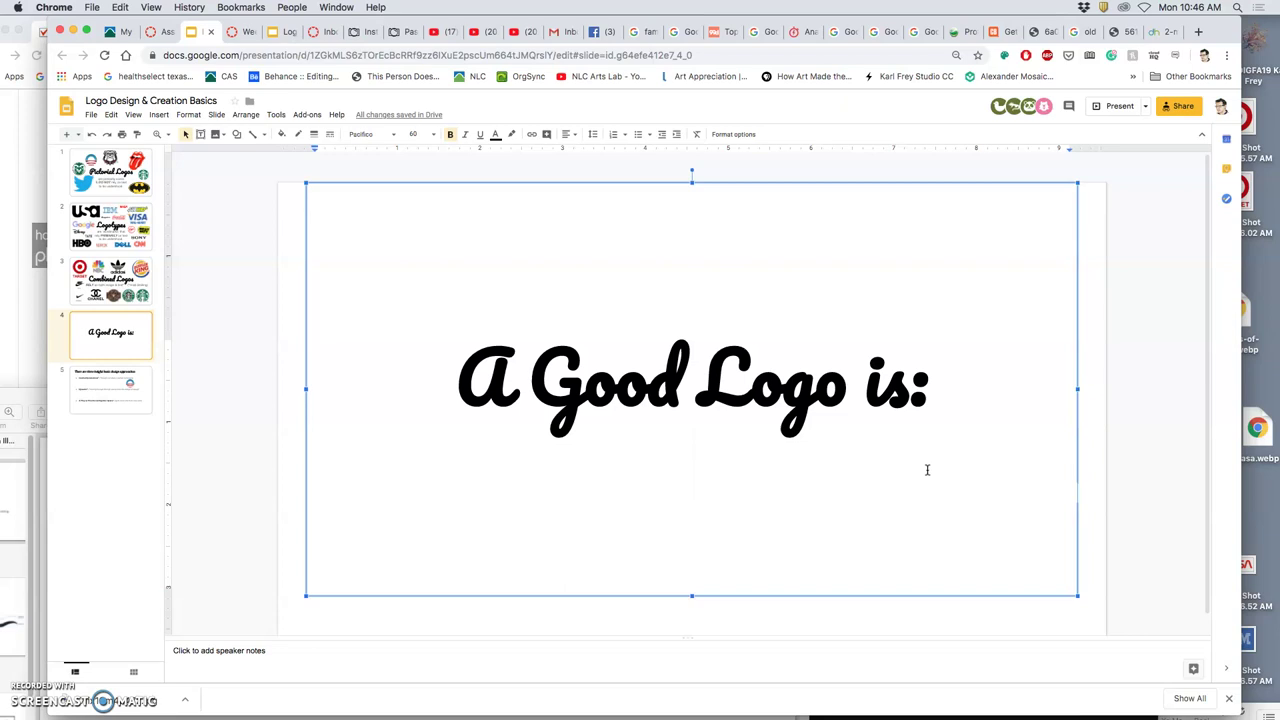
Type '1. Eyecatching/Engaging' below the title and set it to size 24
type("1. E")
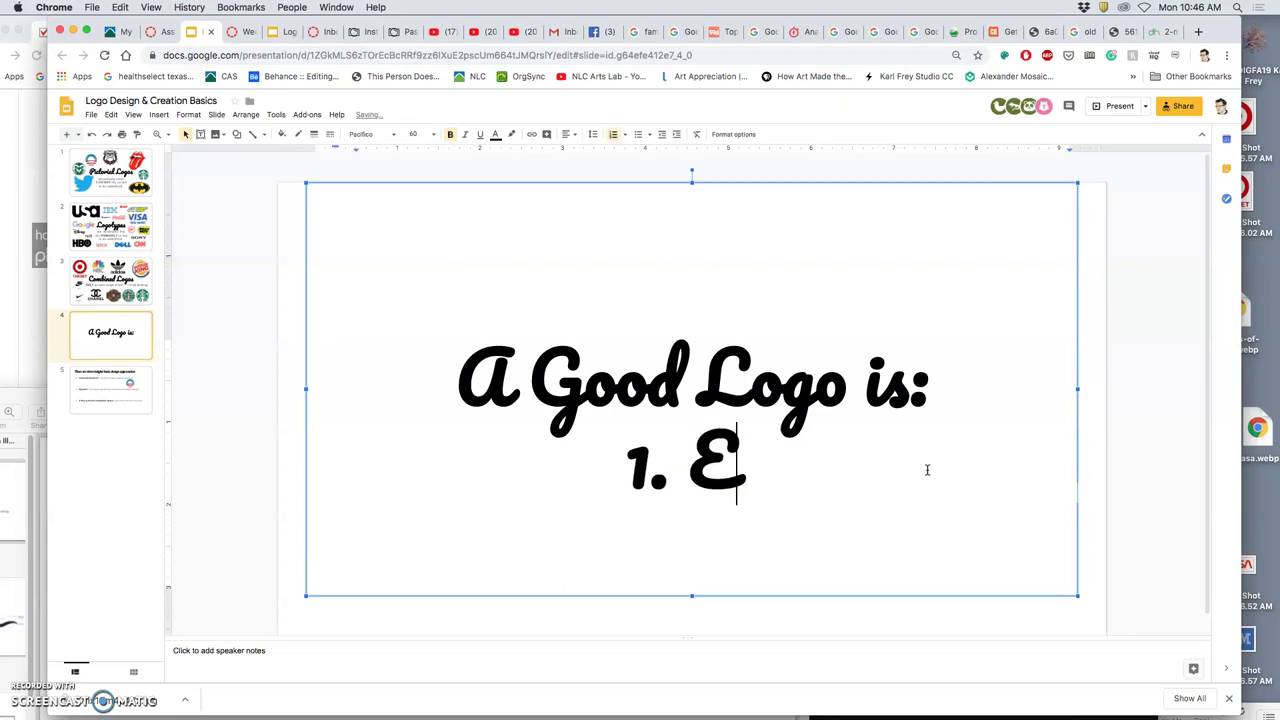
type("yecatching")
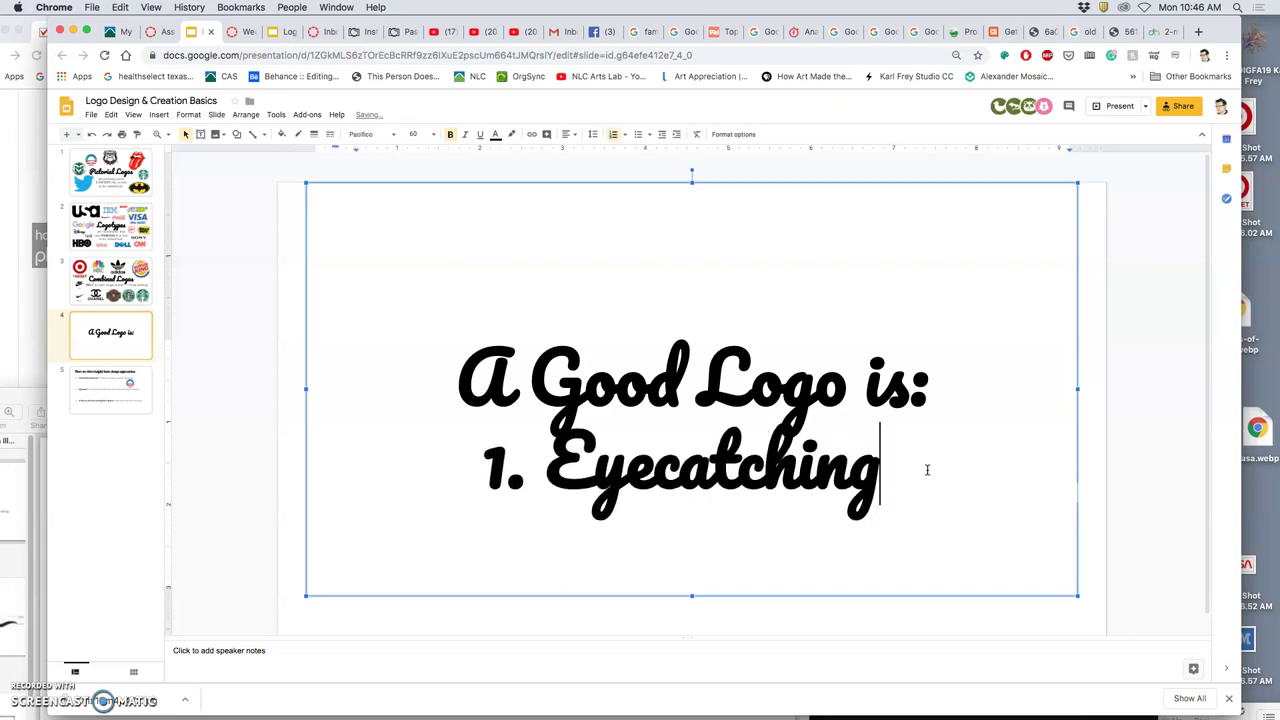
type("/Eng")
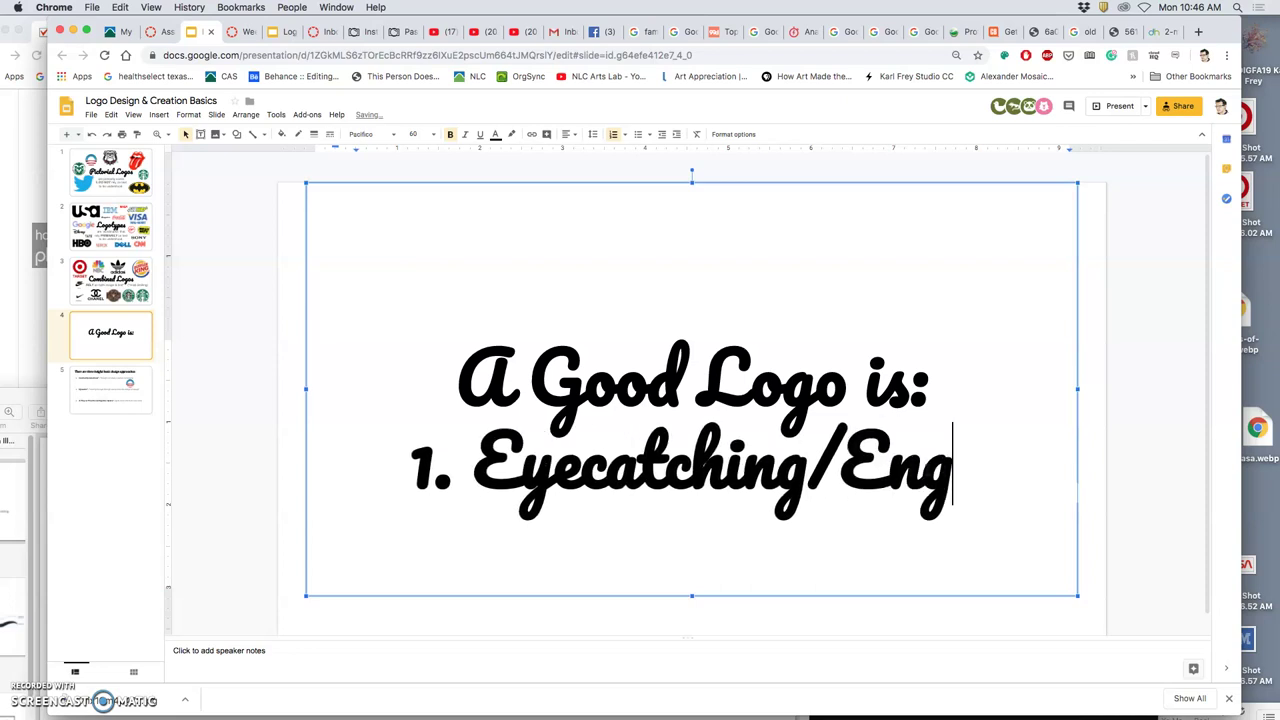
type("ing")
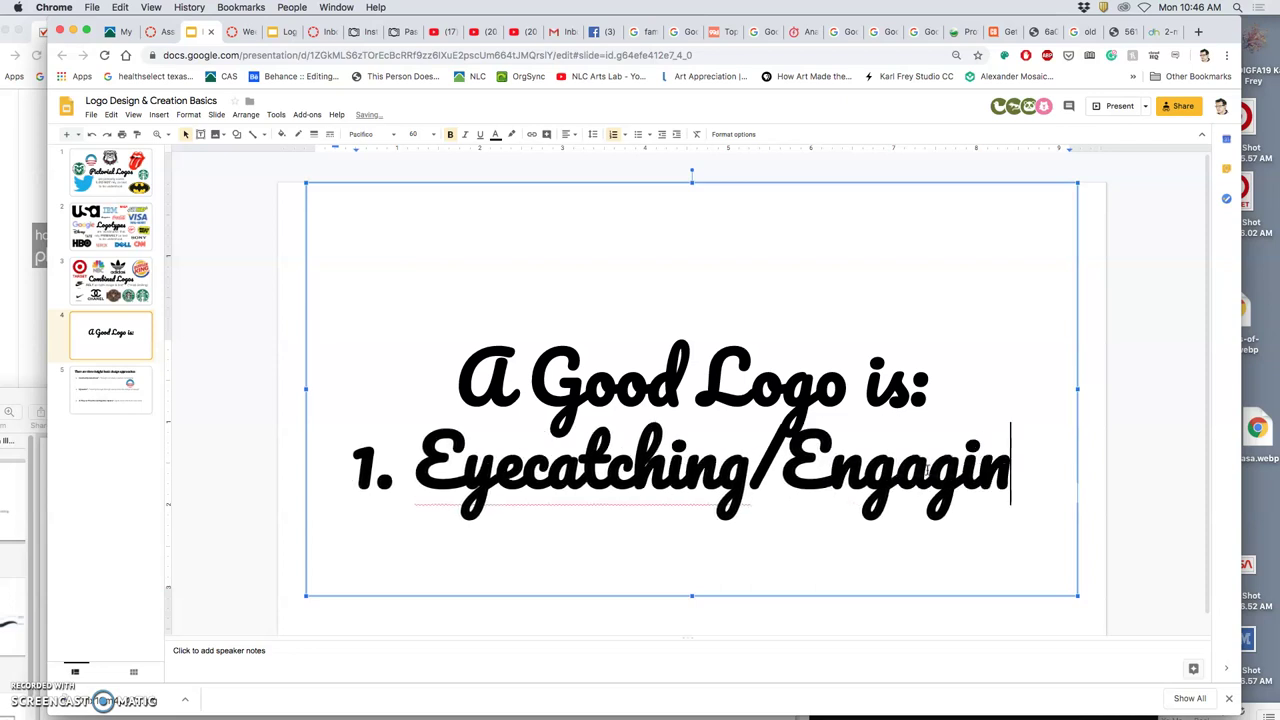
left_click_drag(1006, 476, 328, 462)
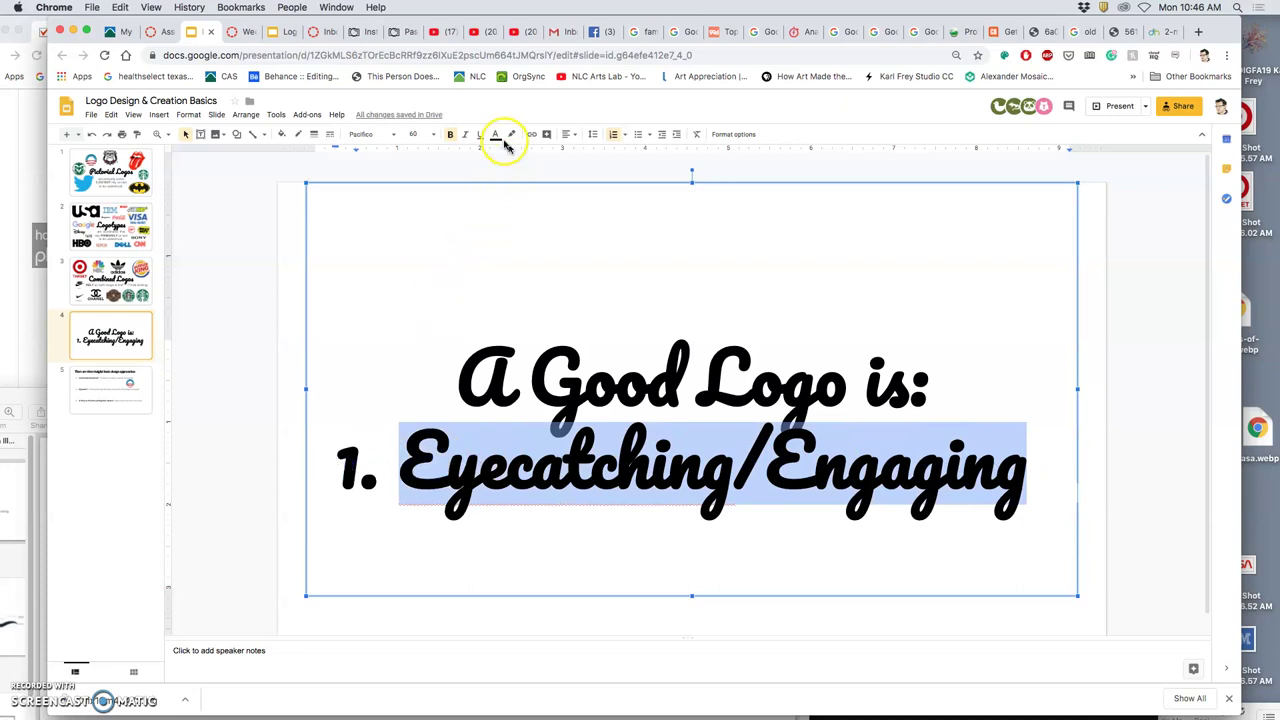
left_click(435, 136)
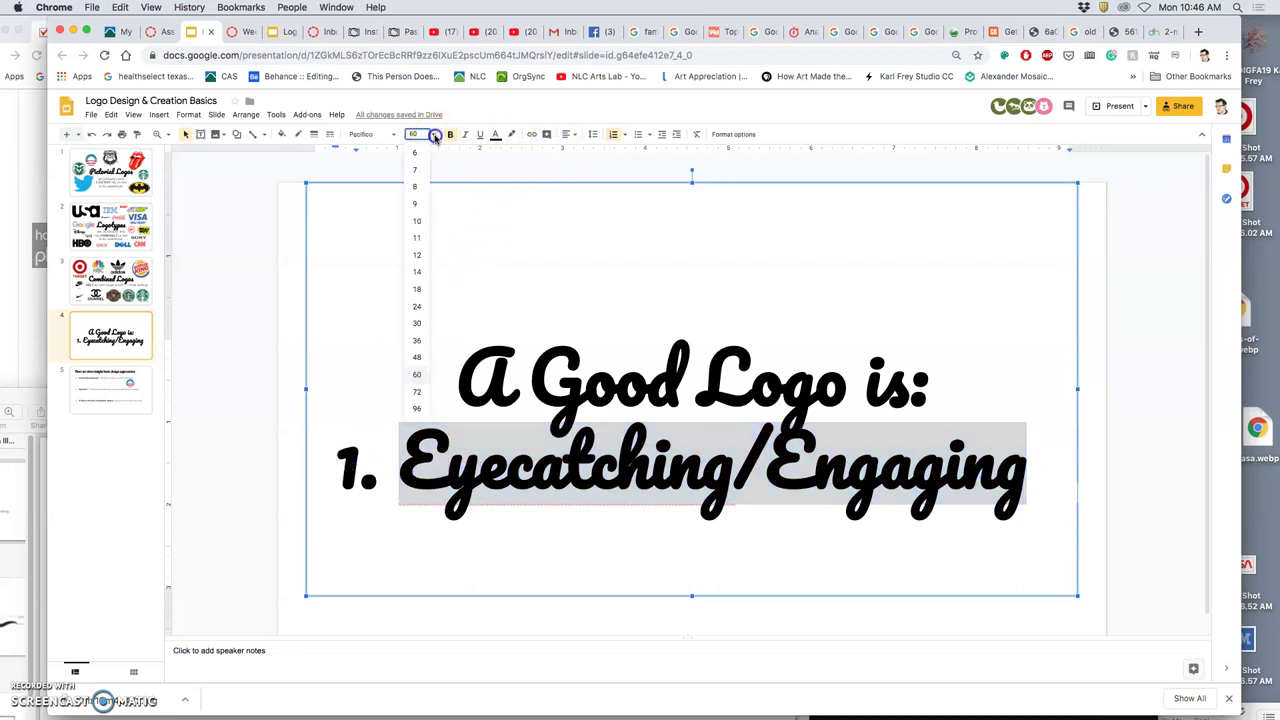
left_click(417, 220)
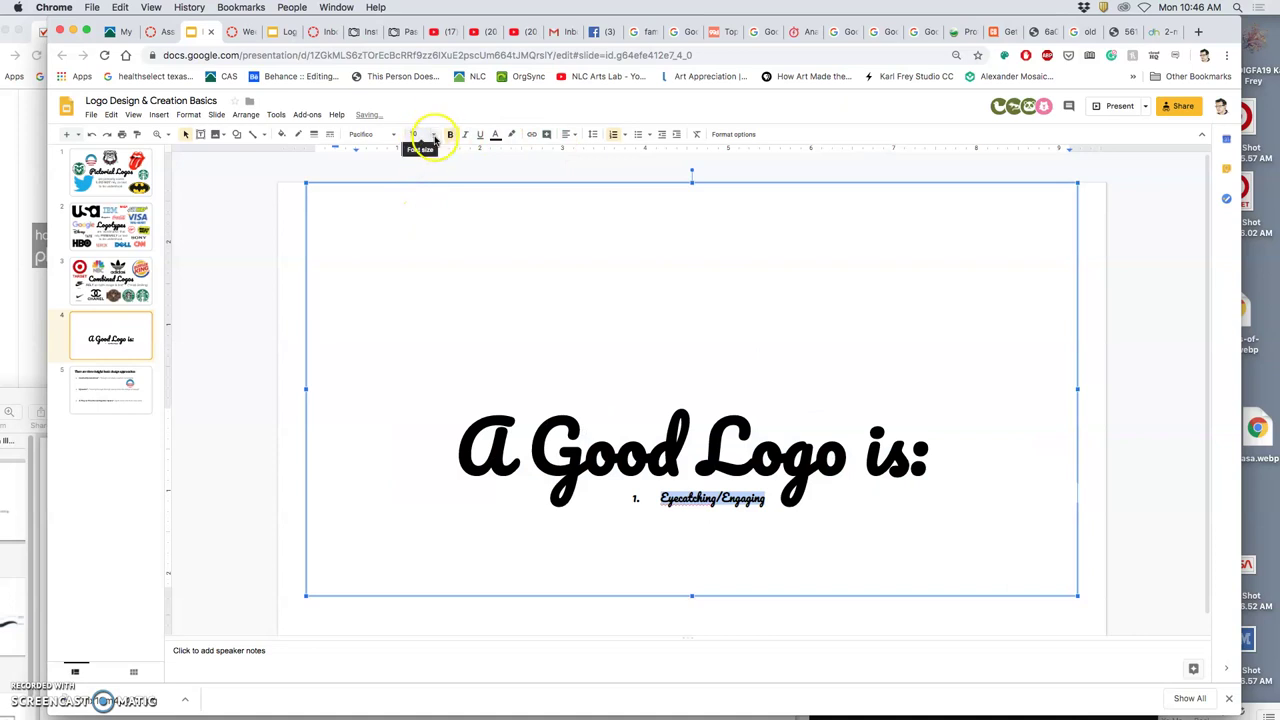
left_click(424, 134)
left_click(417, 289)
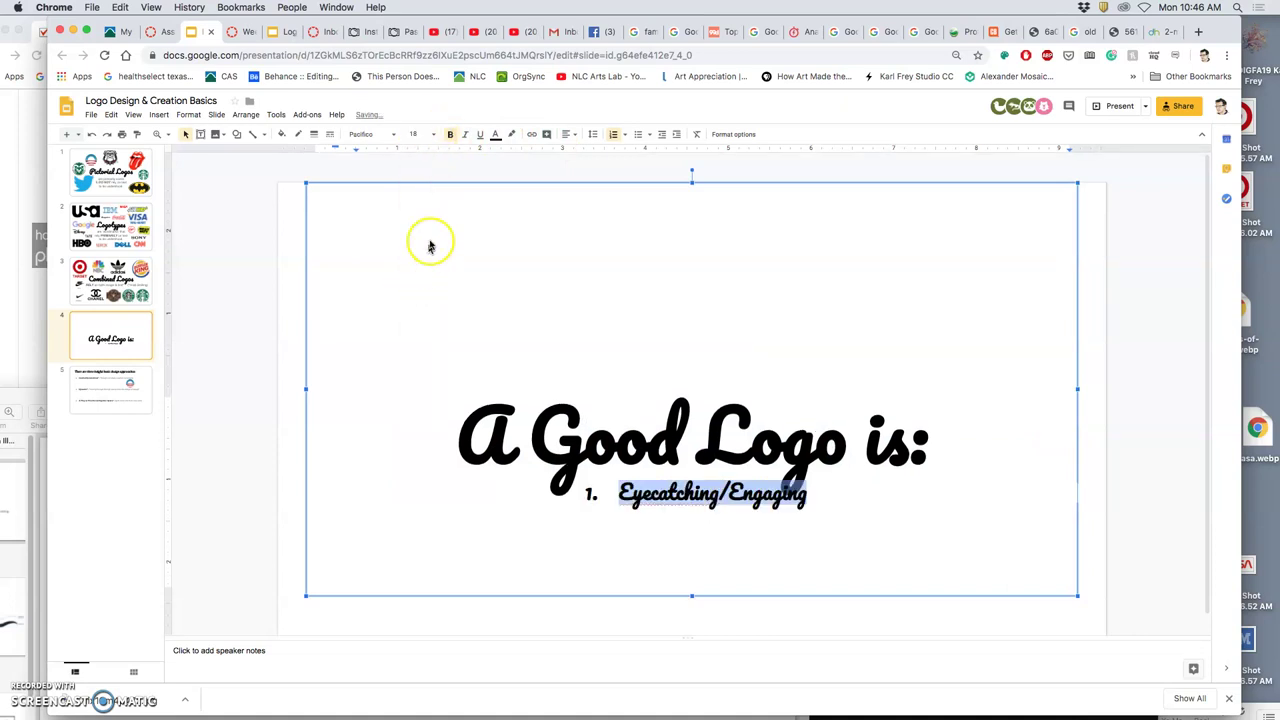
left_click(432, 134)
left_click(417, 306)
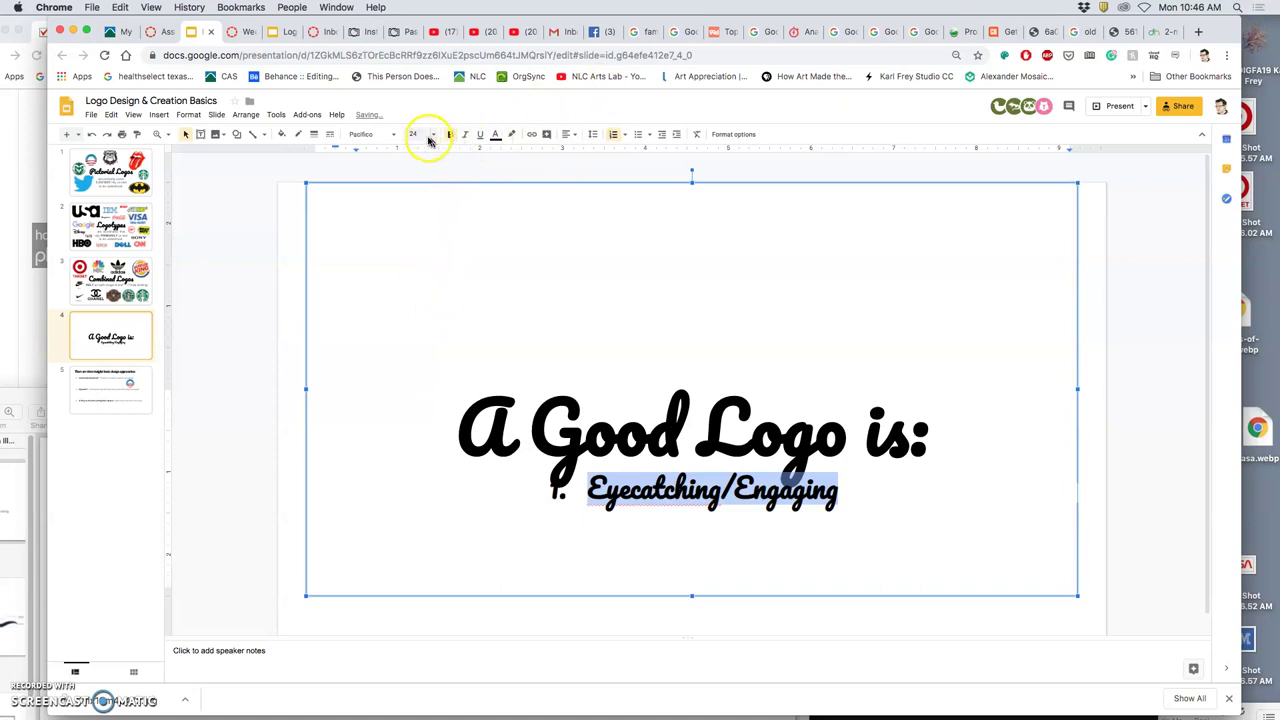
Change the Eyecatching/Engaging item to italic Oswald
left_click(392, 134)
left_click(383, 250)
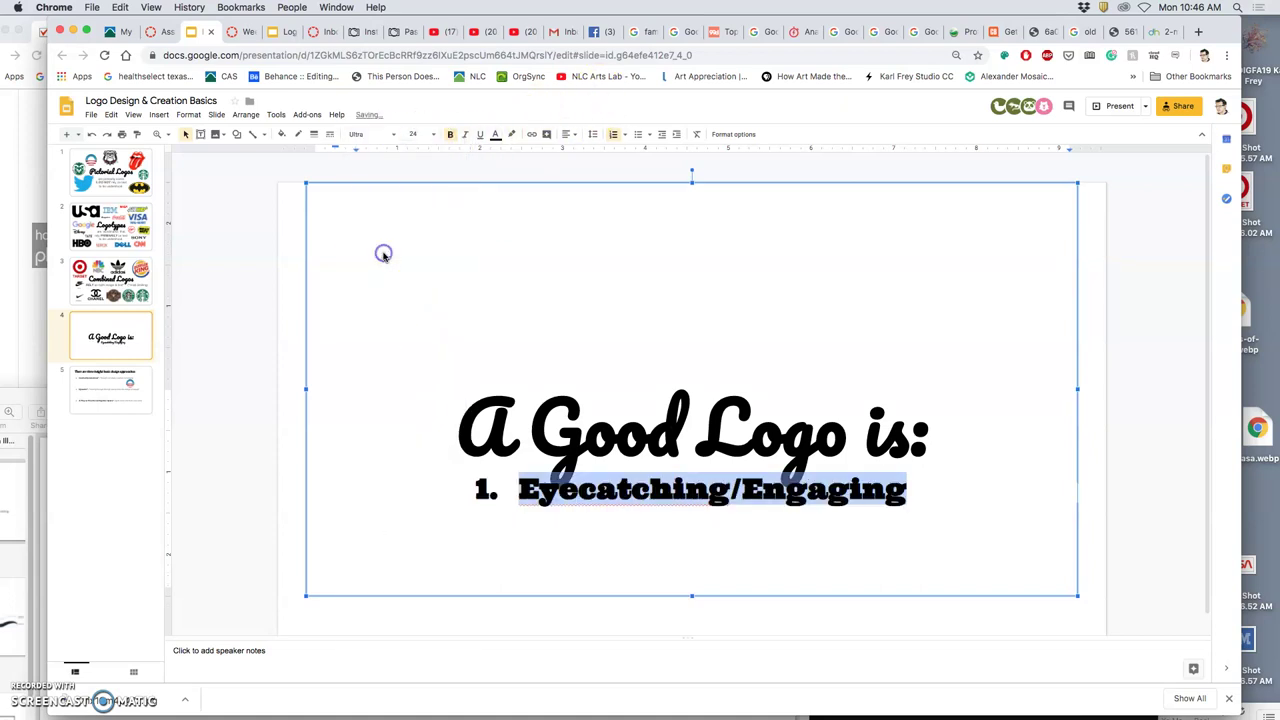
left_click(394, 136)
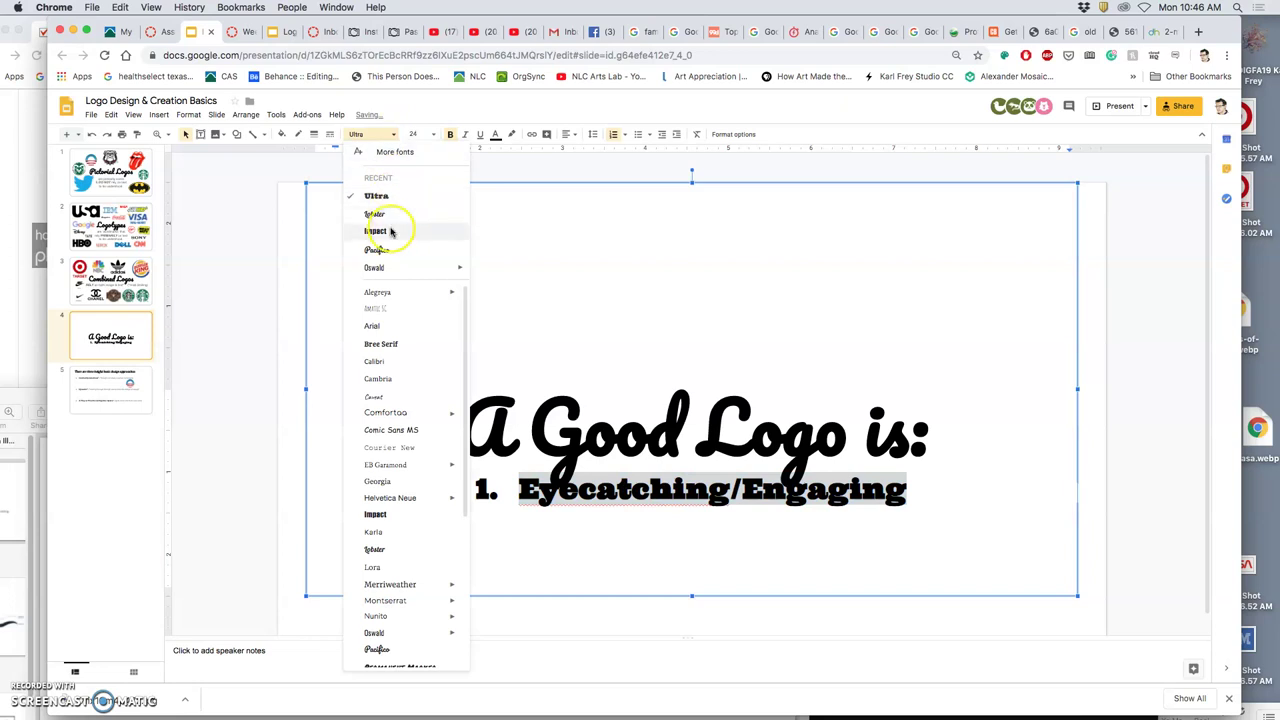
left_click(378, 267)
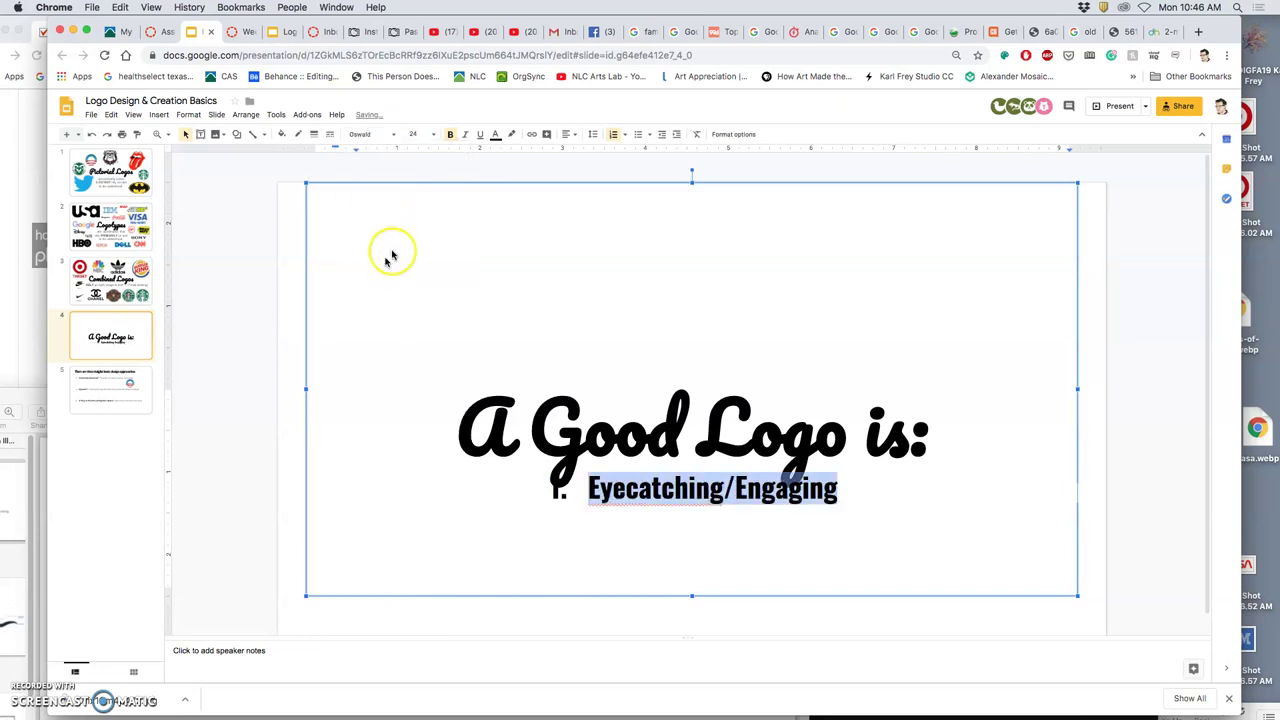
left_click(465, 136)
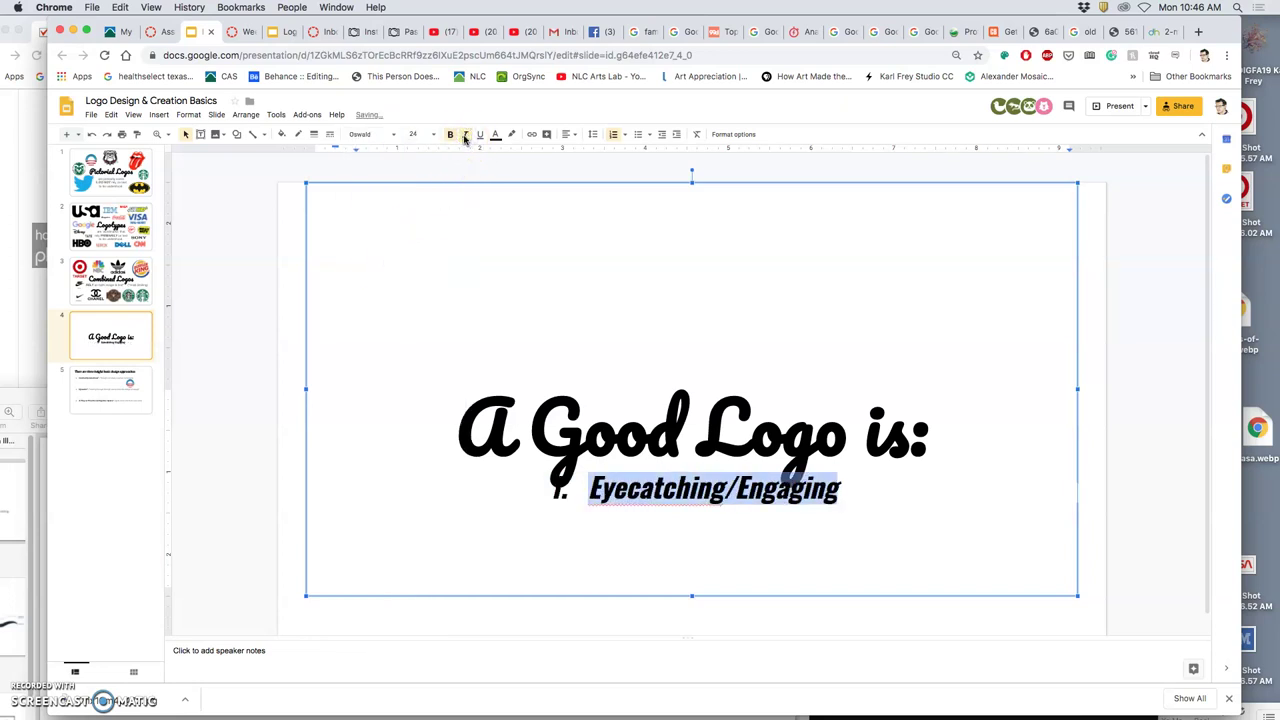
Insert a blank size-36 spacer line directly under the title
left_click(935, 440)
key("Return")
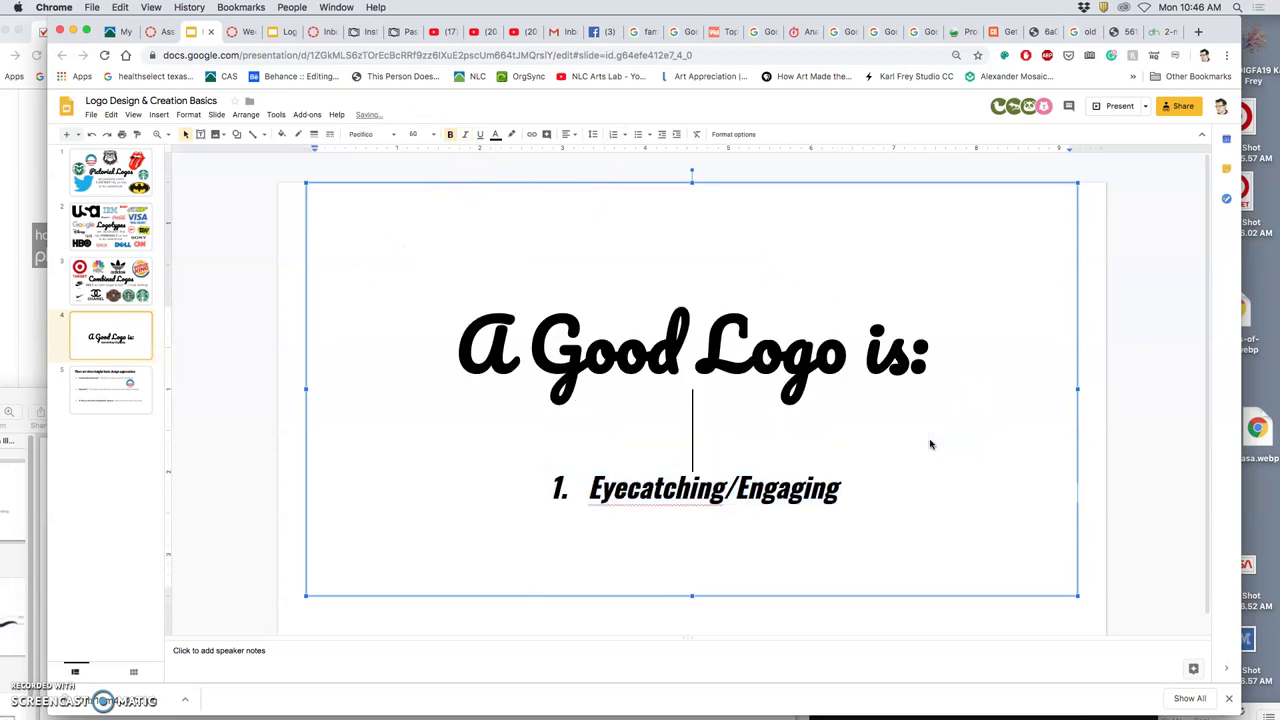
double_click(720, 437)
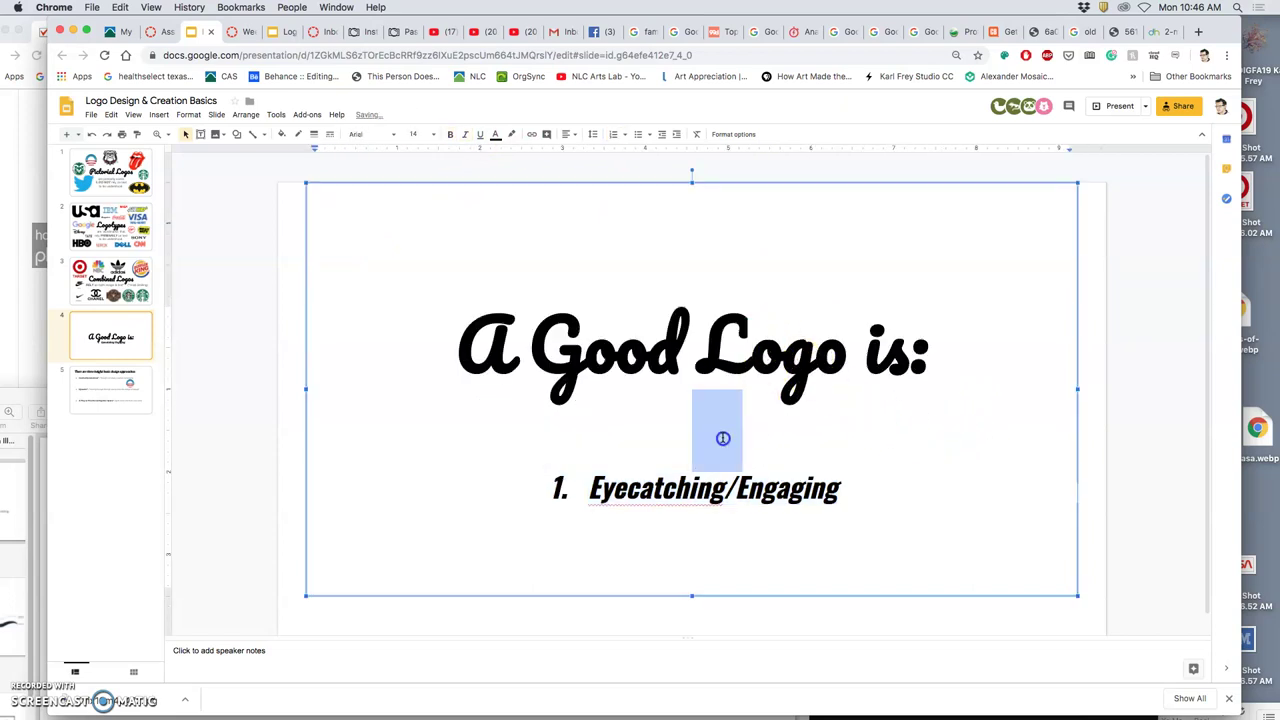
left_click(418, 134)
left_click(417, 340)
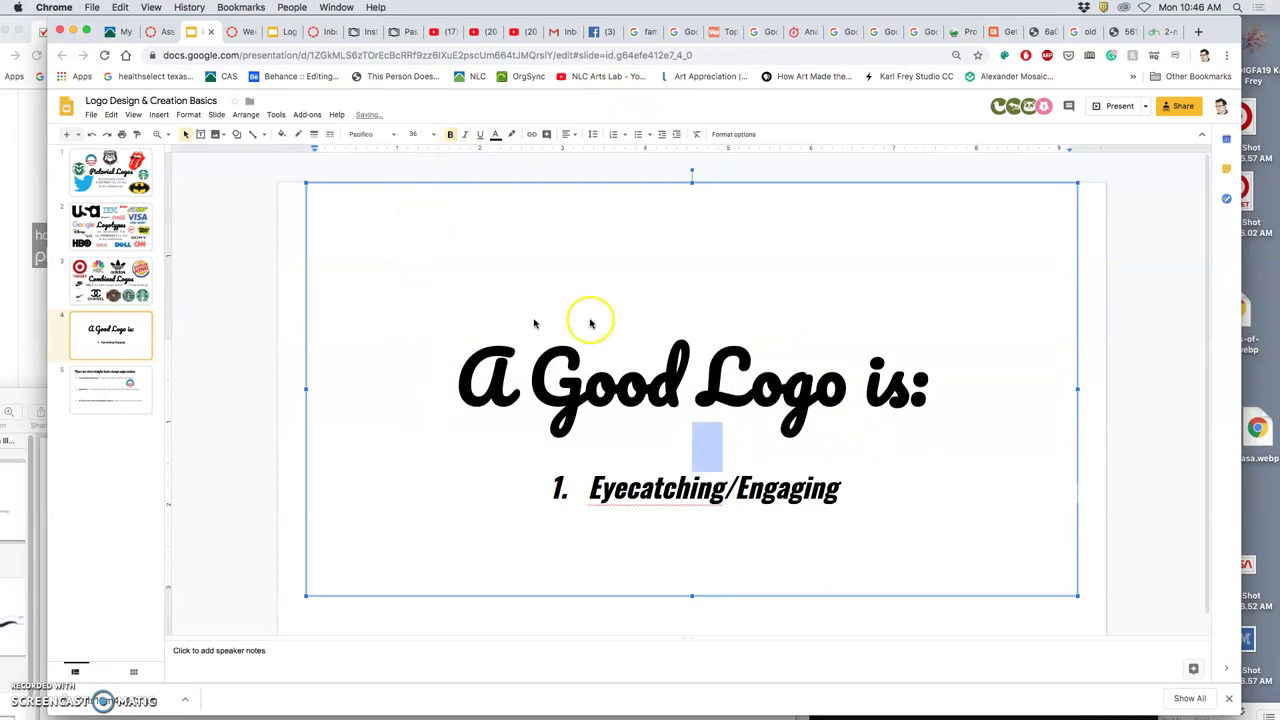
Add 'Iconic/Unique' and 'Recognizable' as list items 2 and 3
left_click(890, 378)
left_click(700, 360)
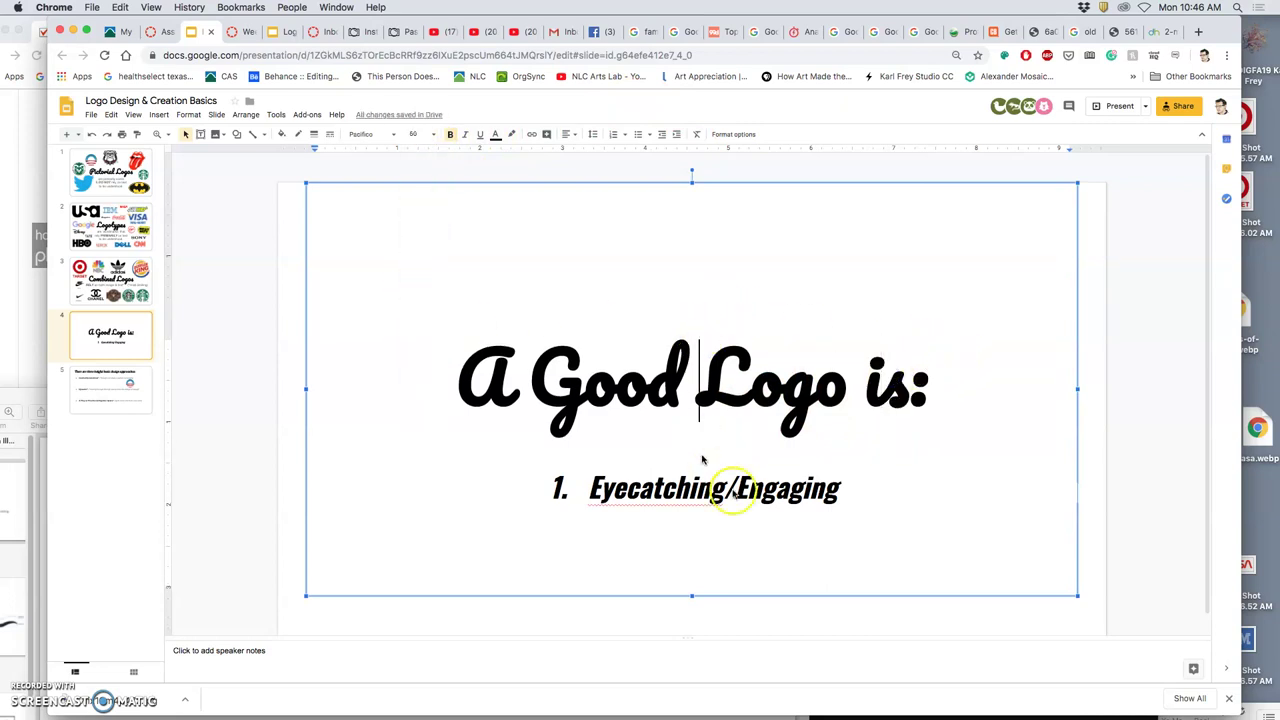
left_click(853, 490)
key("Return")
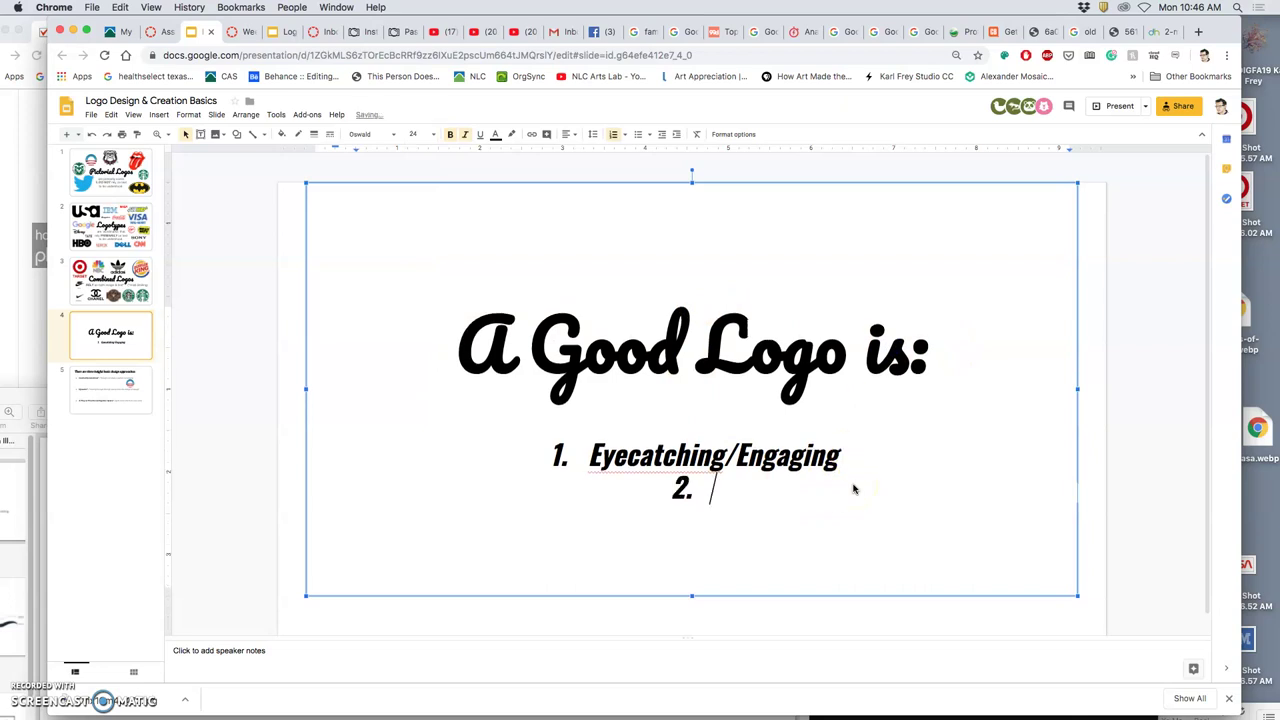
type("Icon")
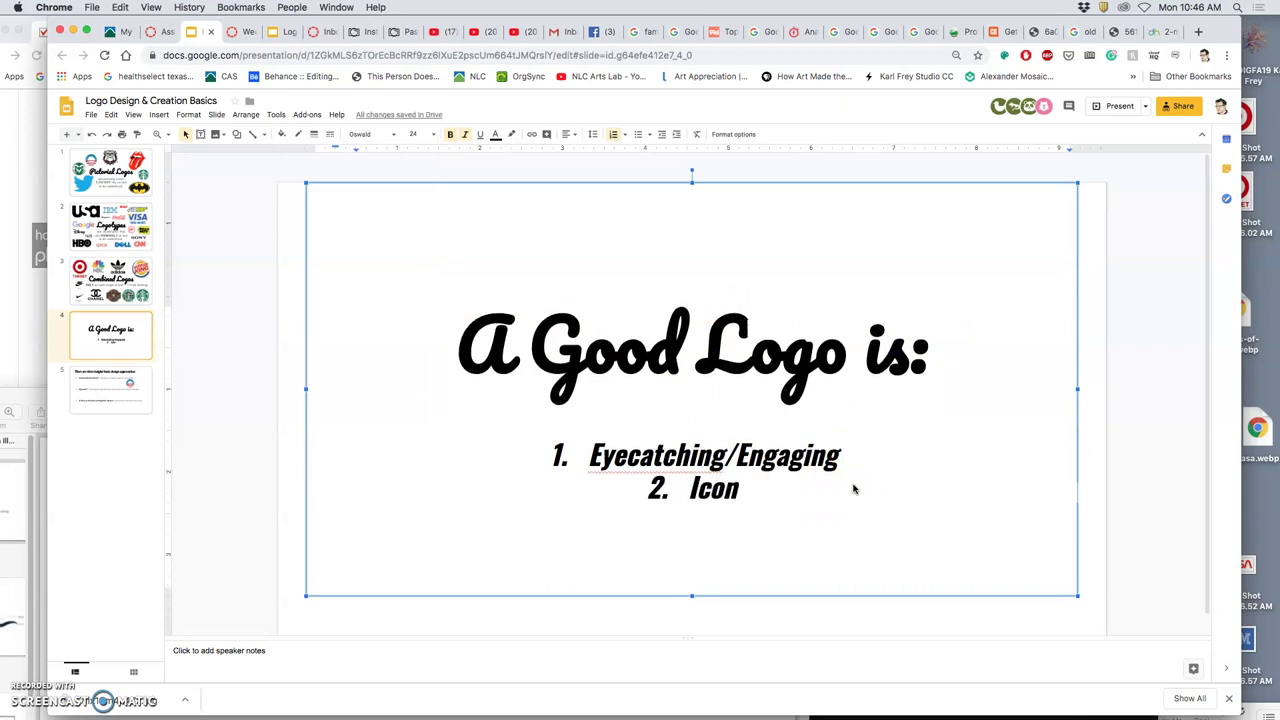
type("ic")
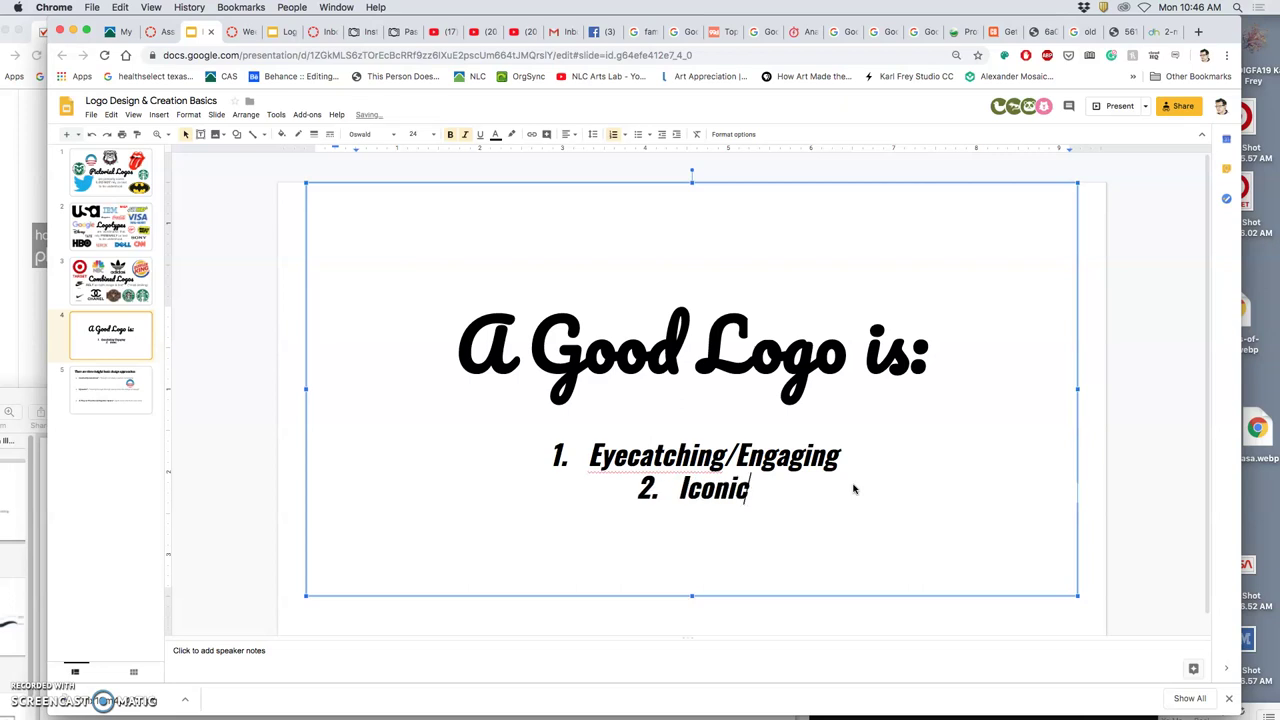
type("/Un")
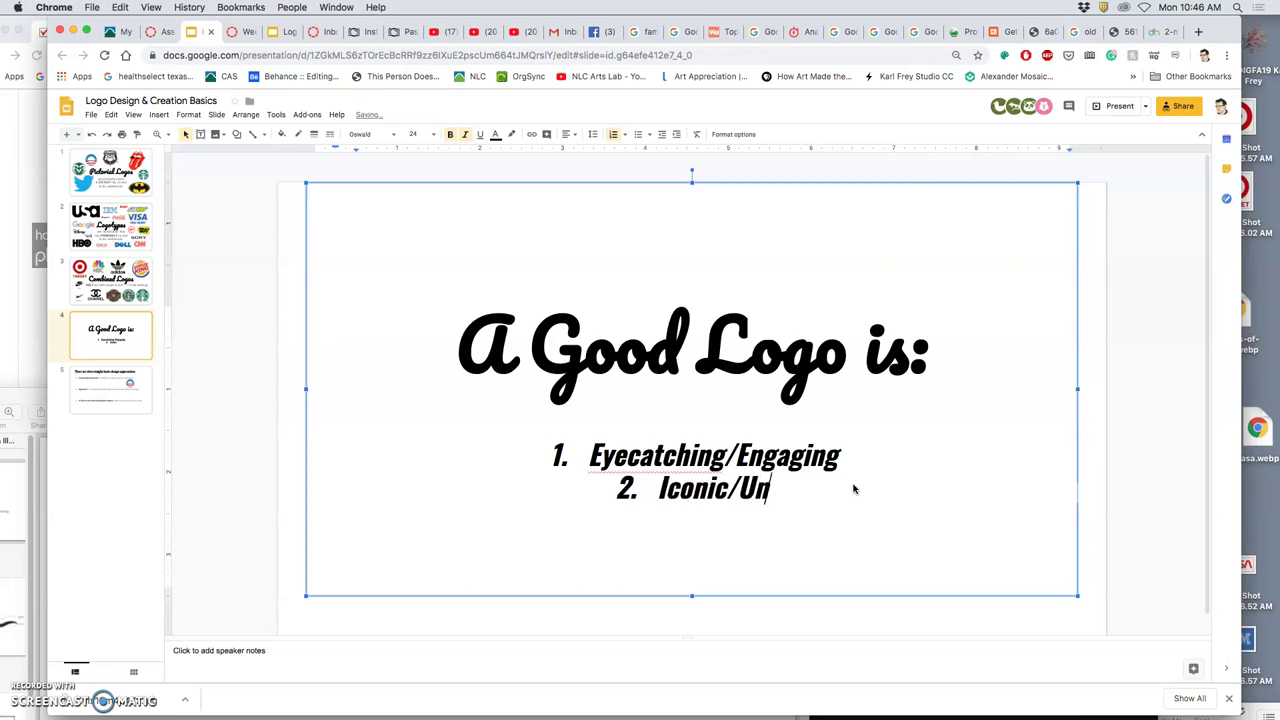
type("ique")
key("Return")
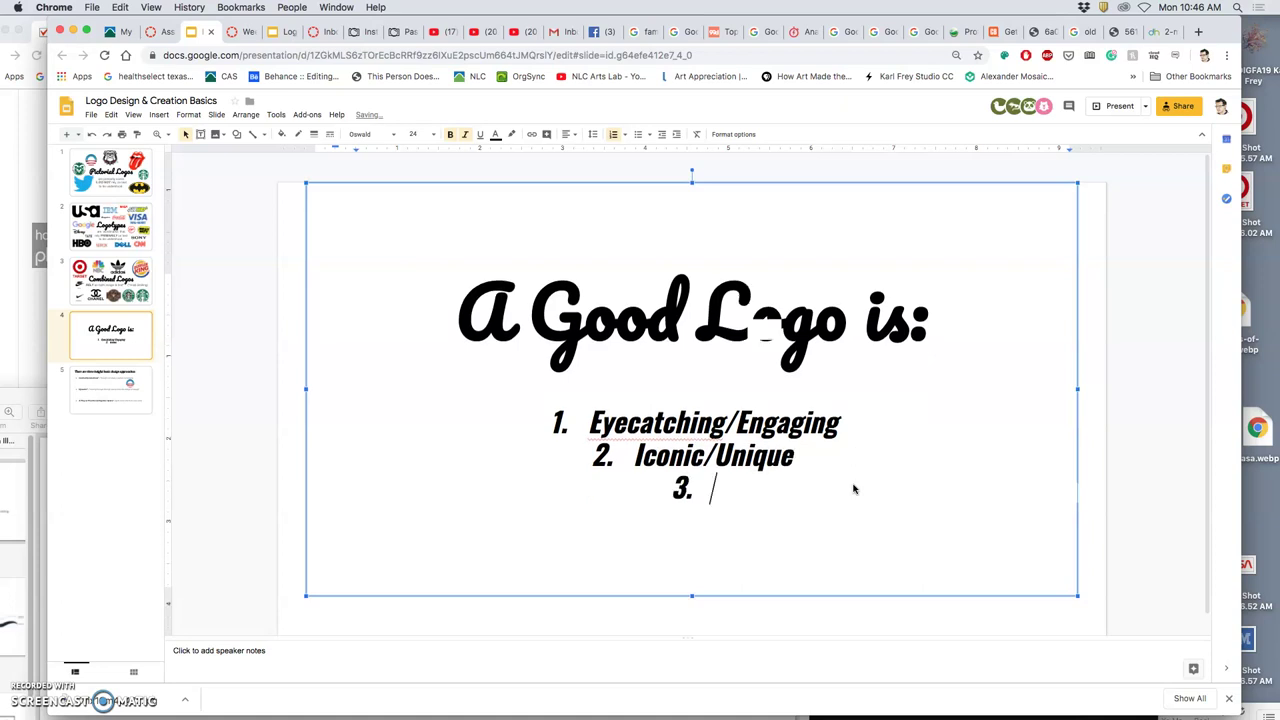
type("Reco")
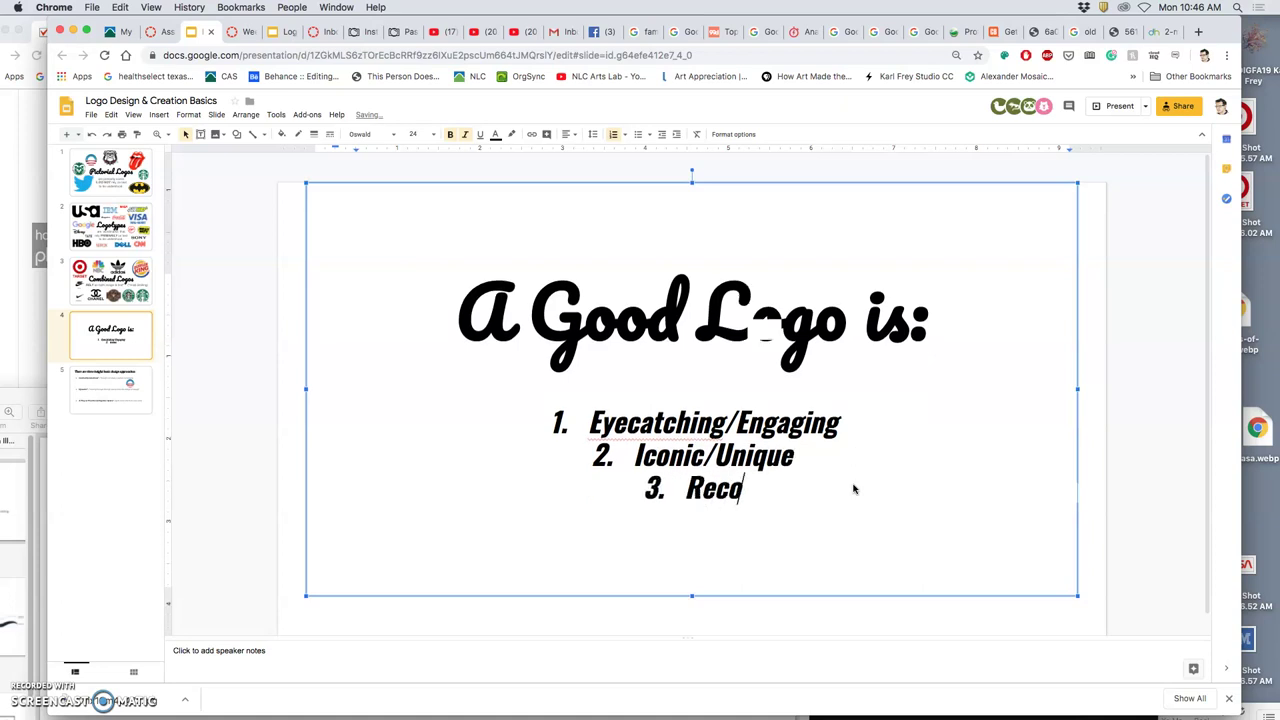
type("gnizable")
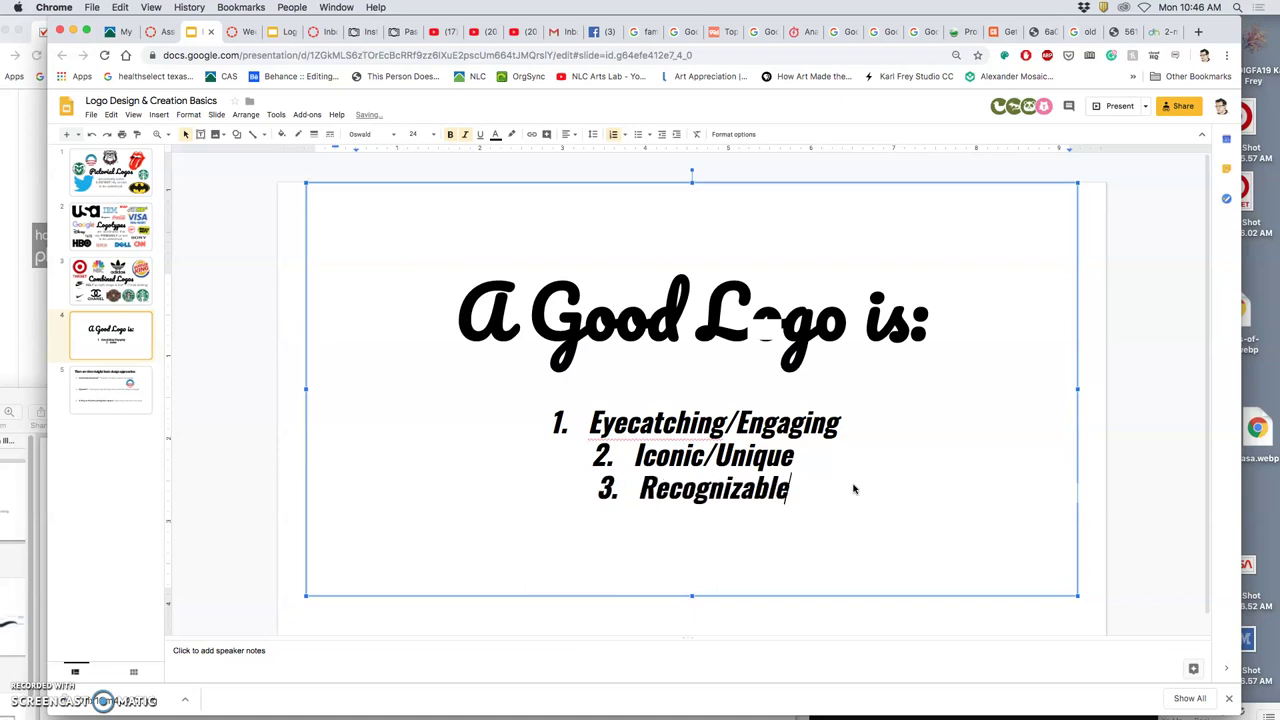
Finish 'Recognizable' and add 'Memorable/Simple' as list item 4
left_click(871, 460)
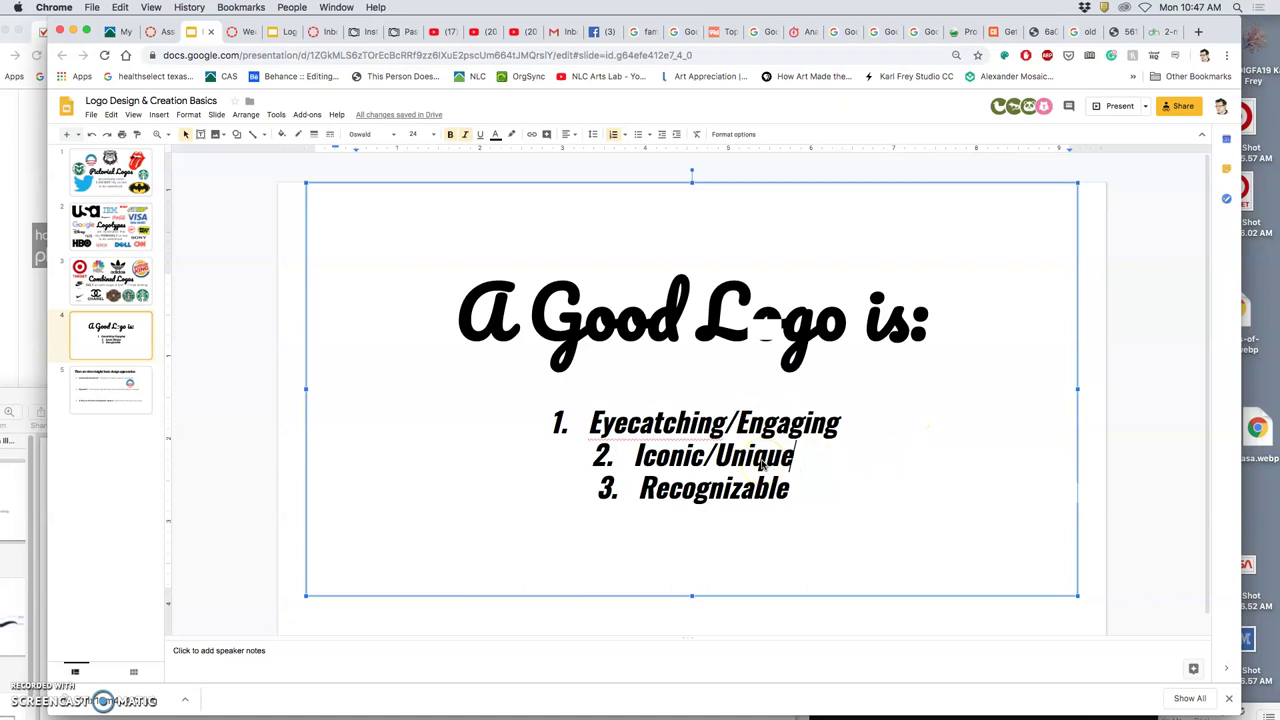
scroll(762, 465, "down", 1)
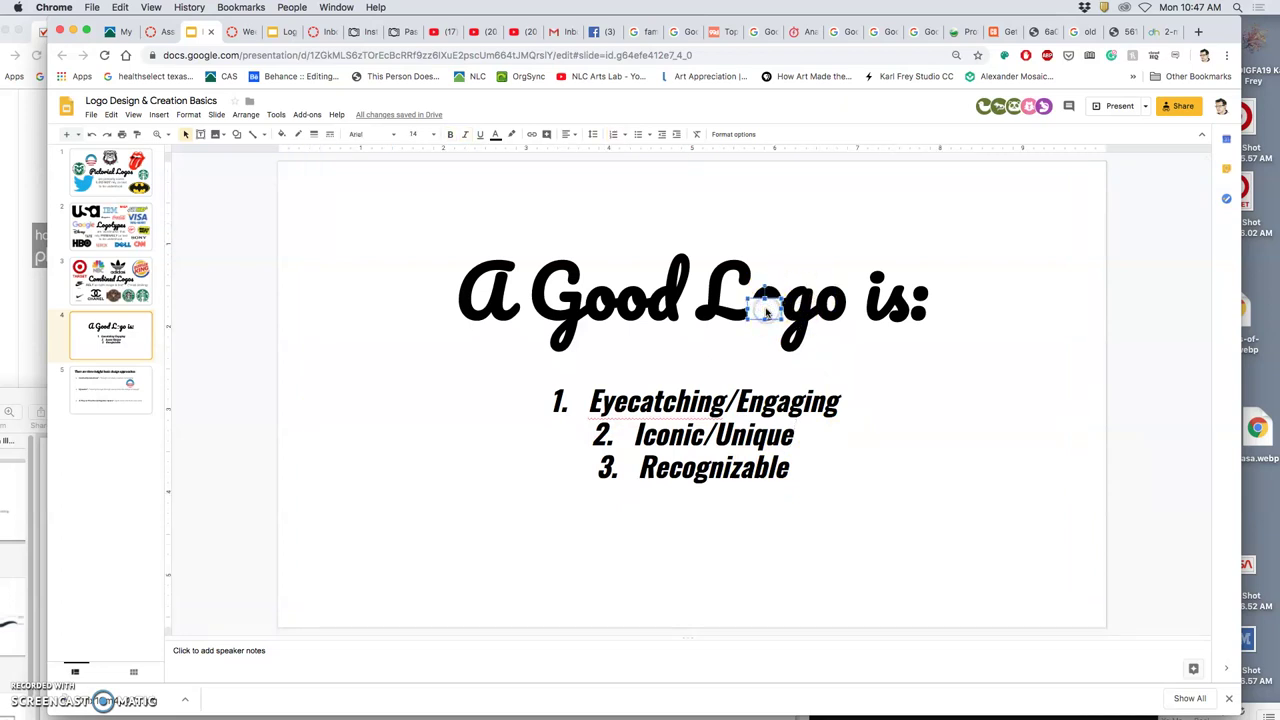
left_click(894, 358)
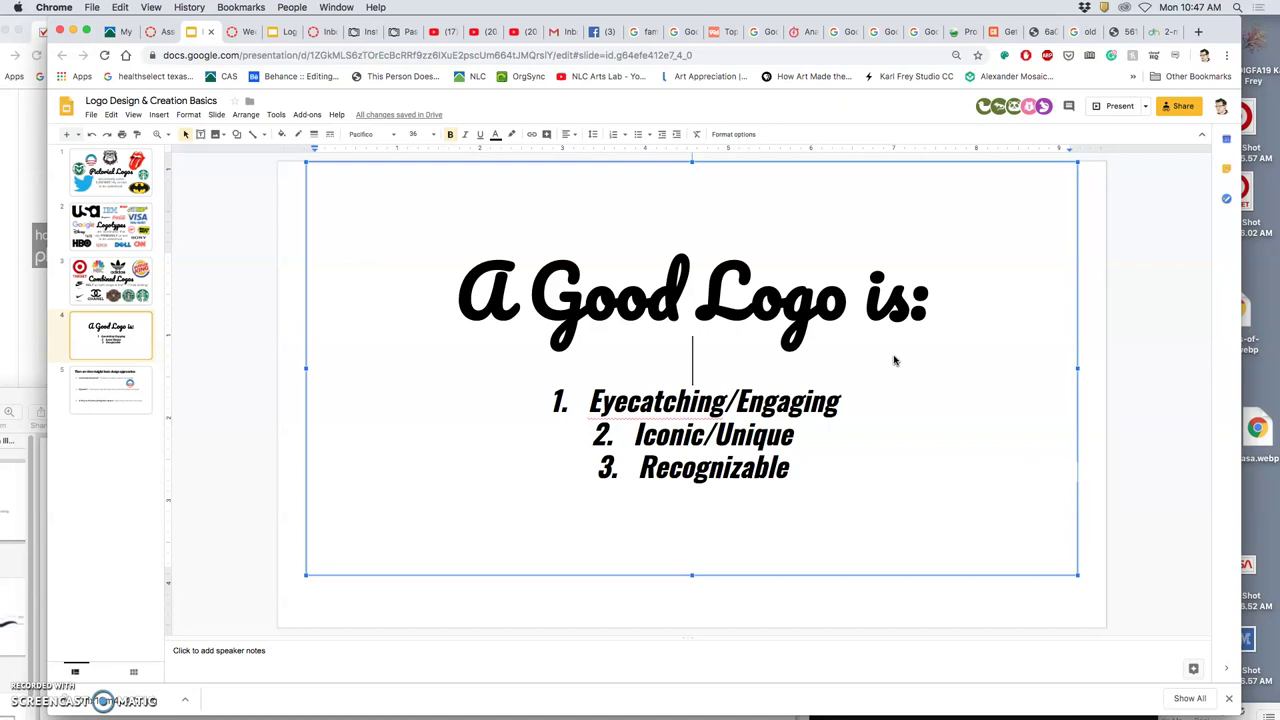
left_click(737, 460)
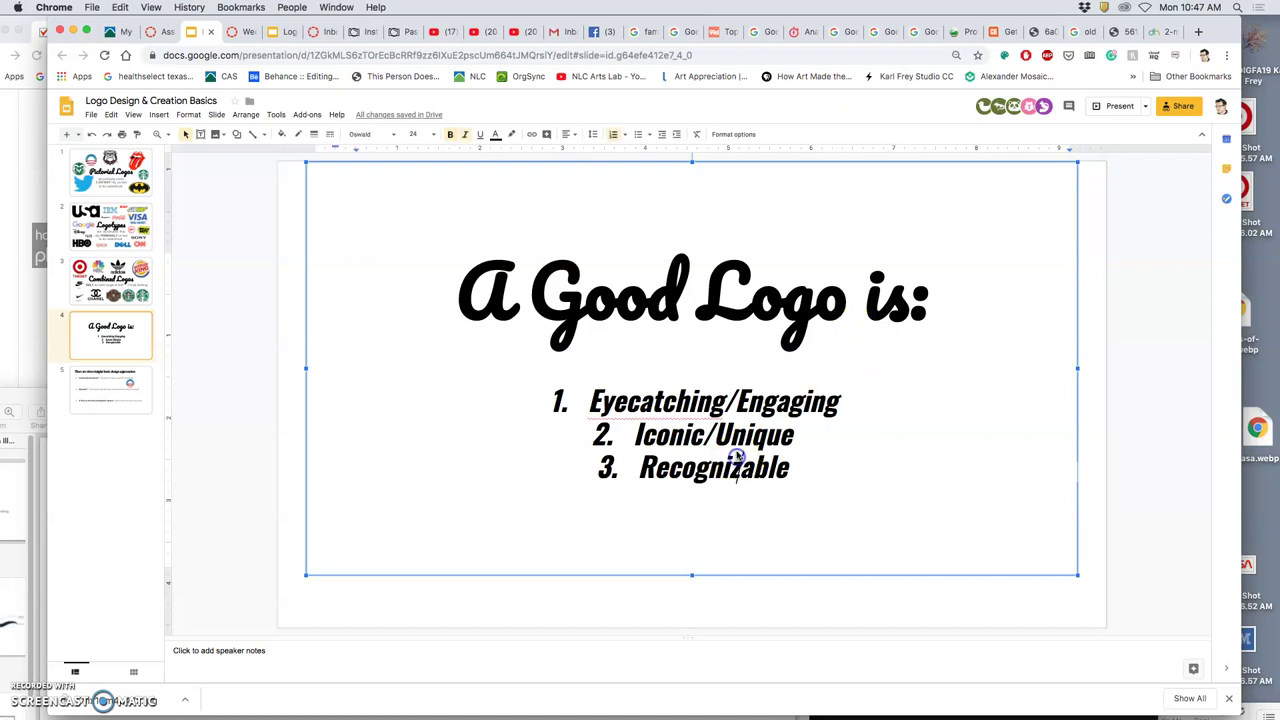
left_click(793, 472)
key("Return")
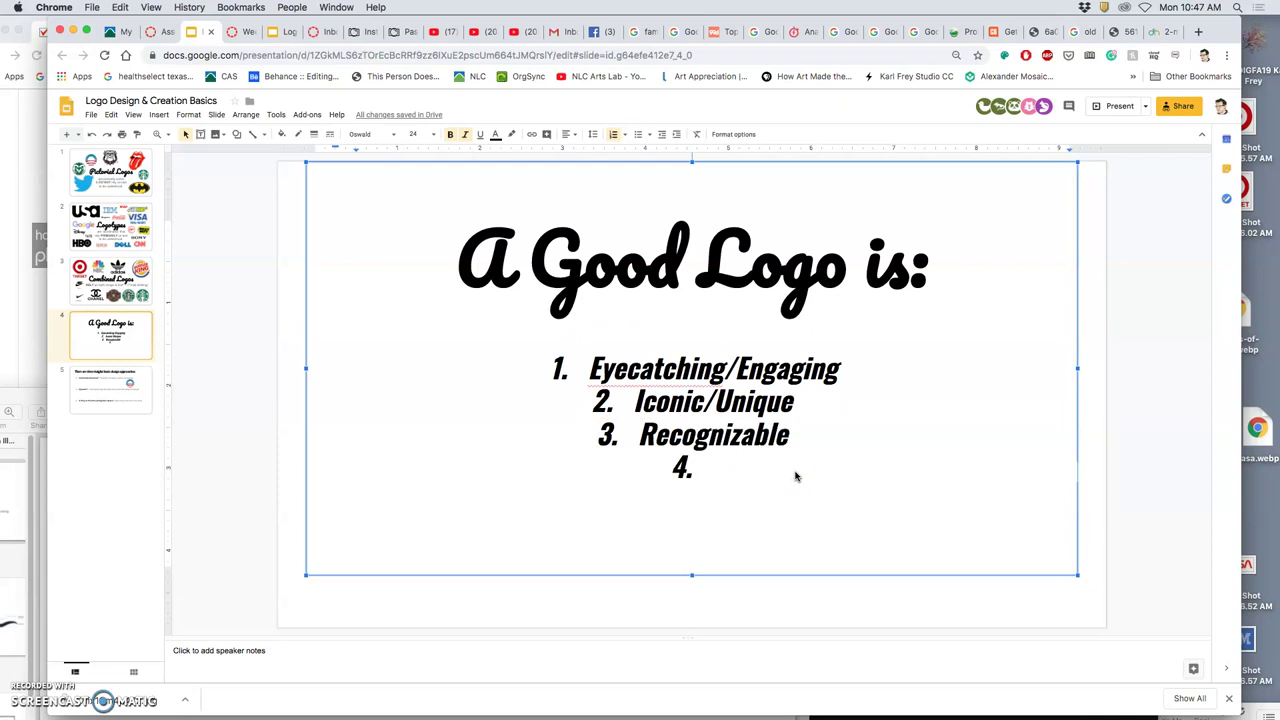
type("Mem")
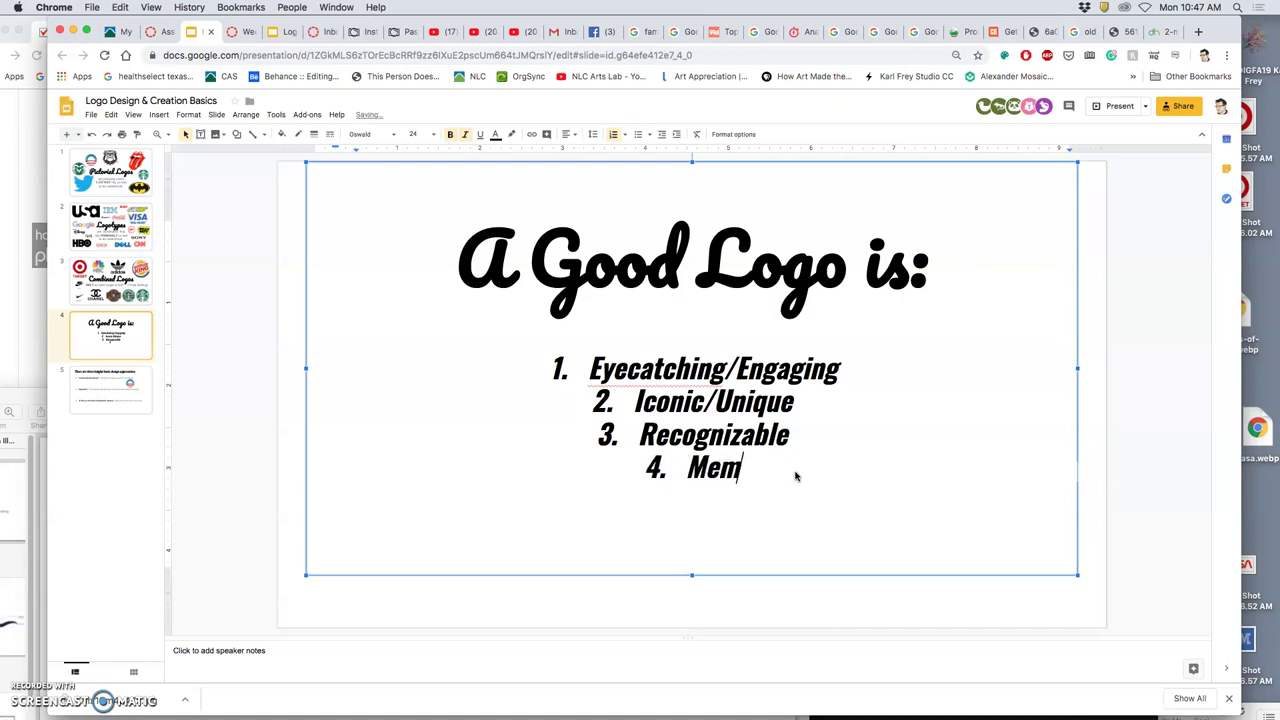
type("orable")
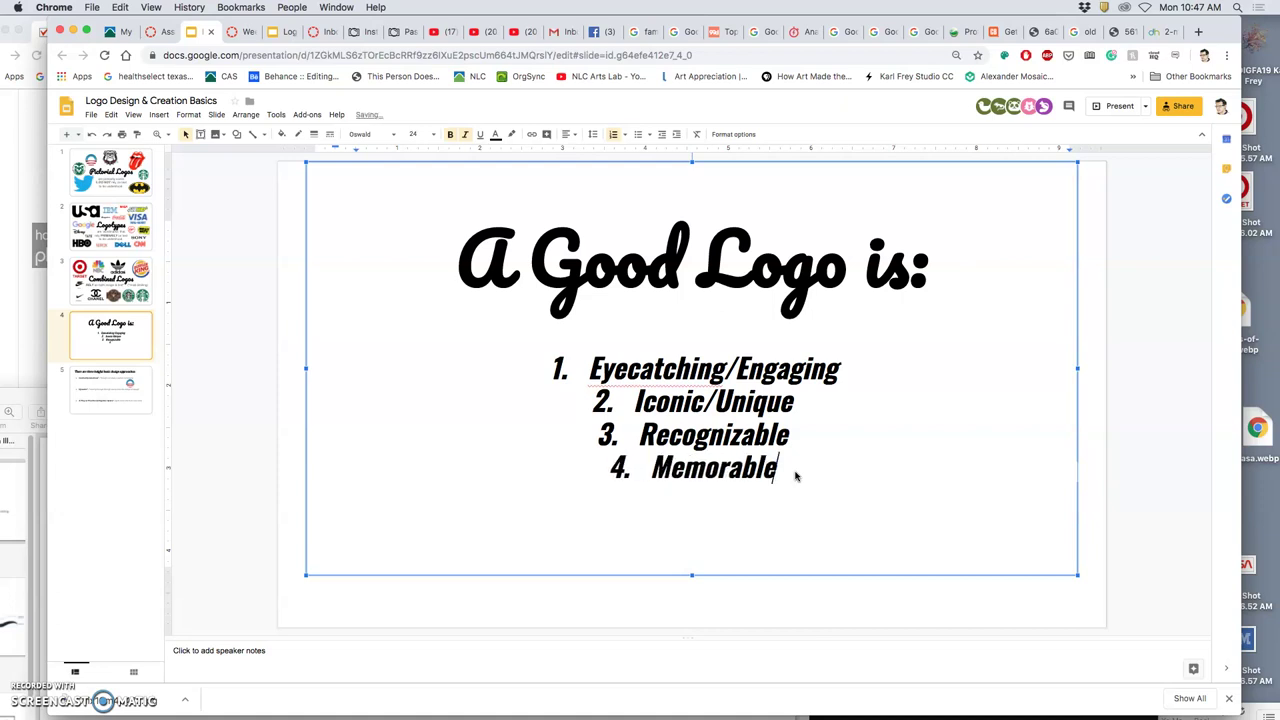
type("/")
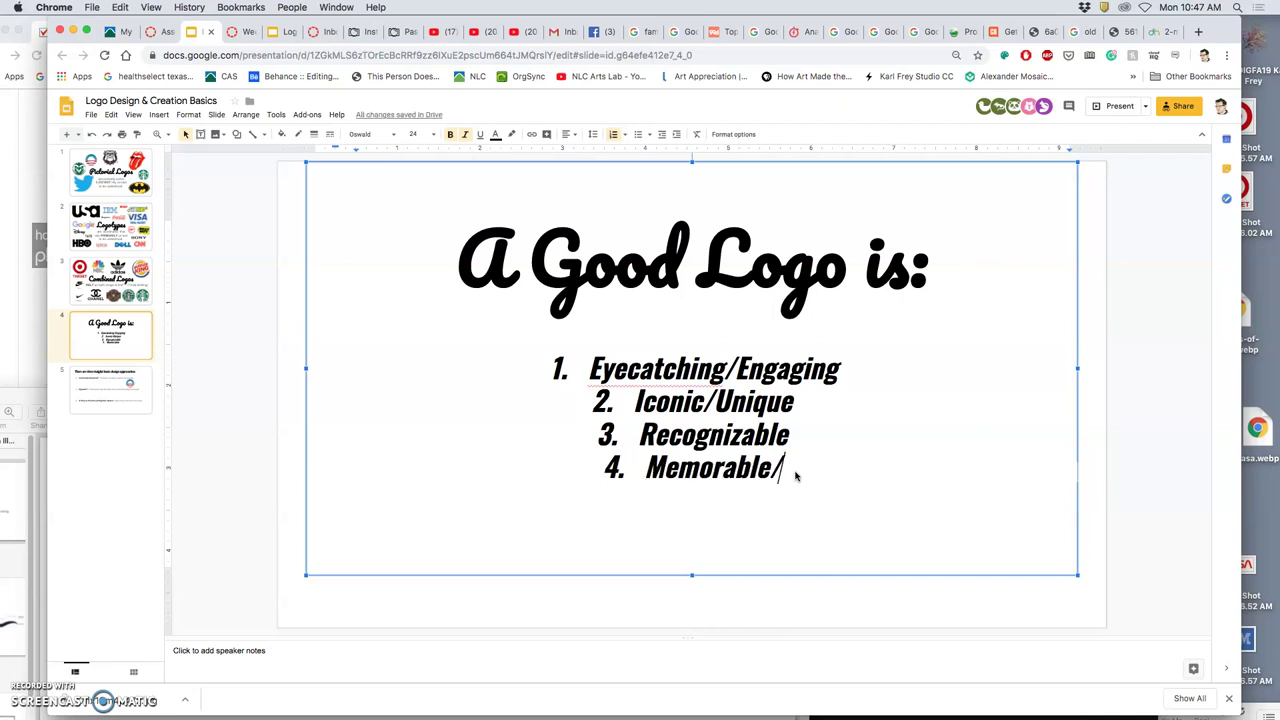
type("Simpl")
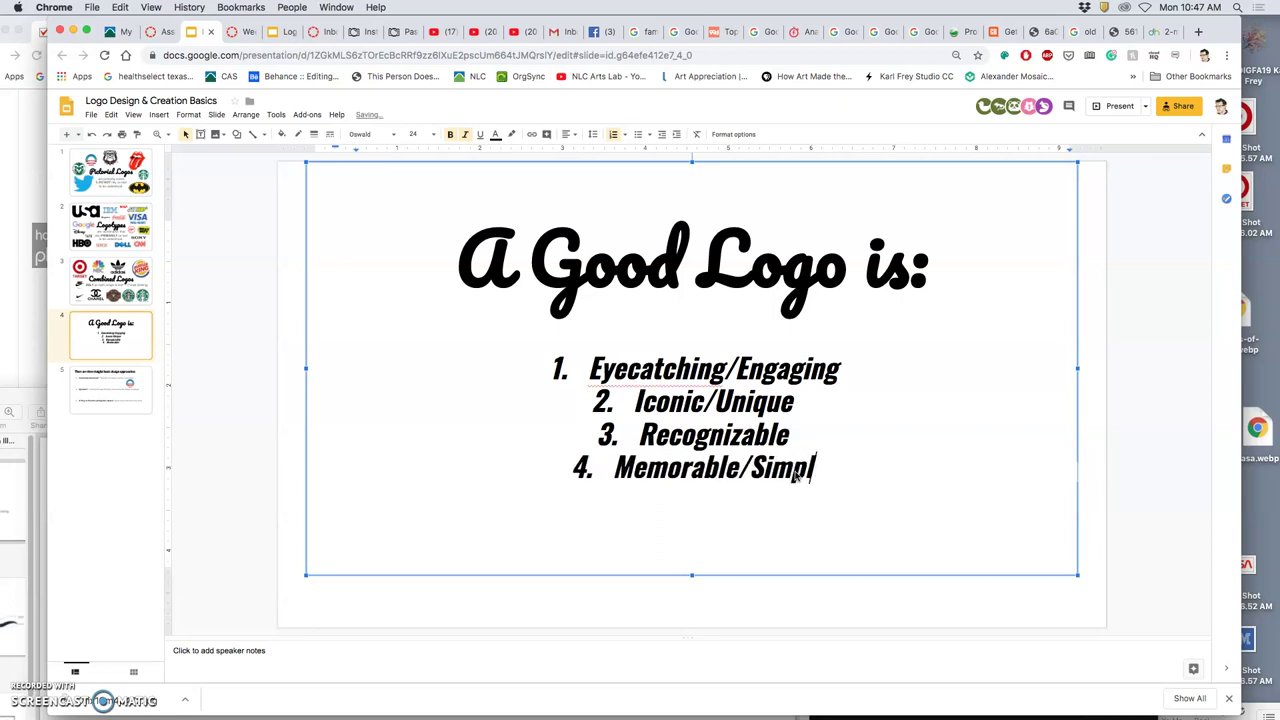
type("e")
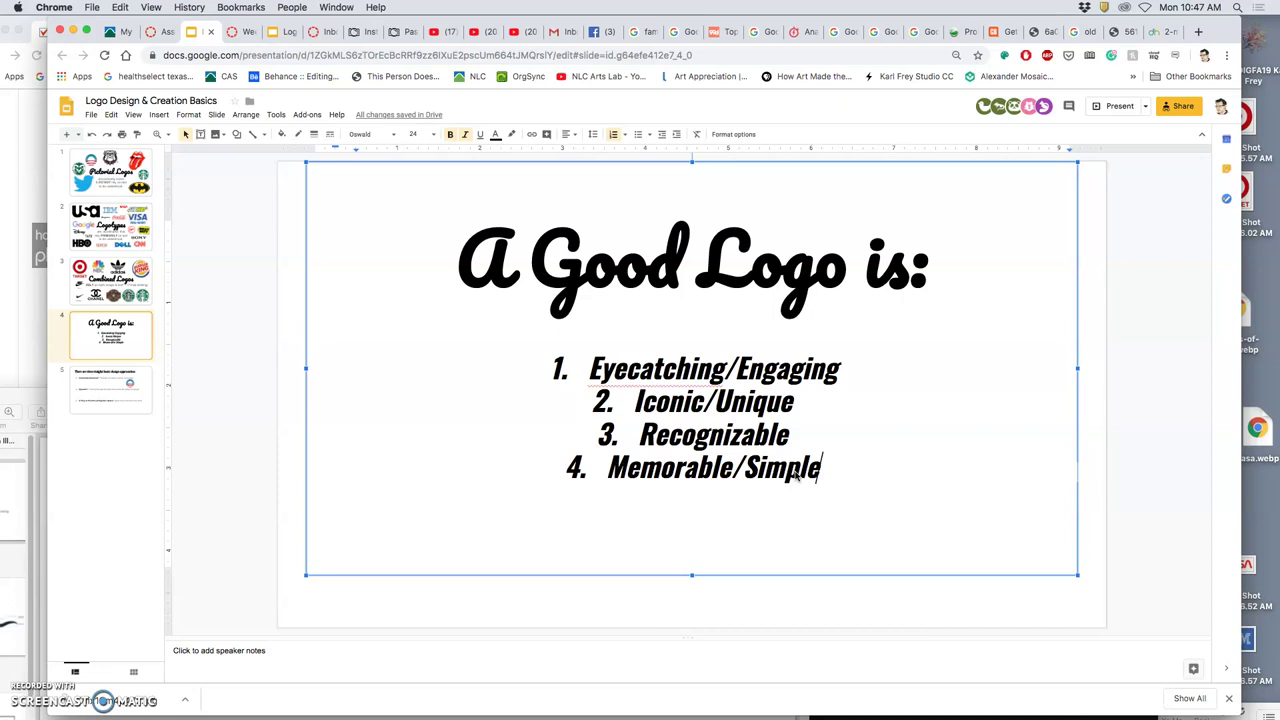
Add 'Versatile' as item 5 after Memorable/Simple
key("Return")
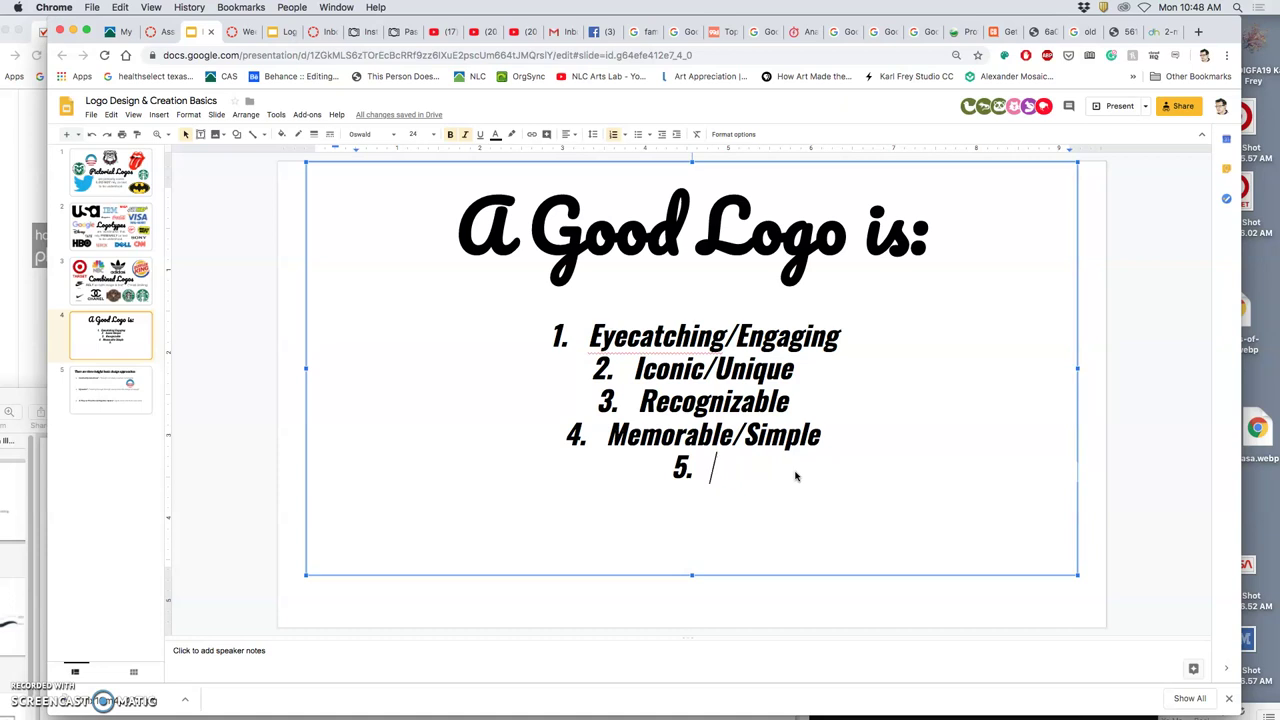
type("Ver")
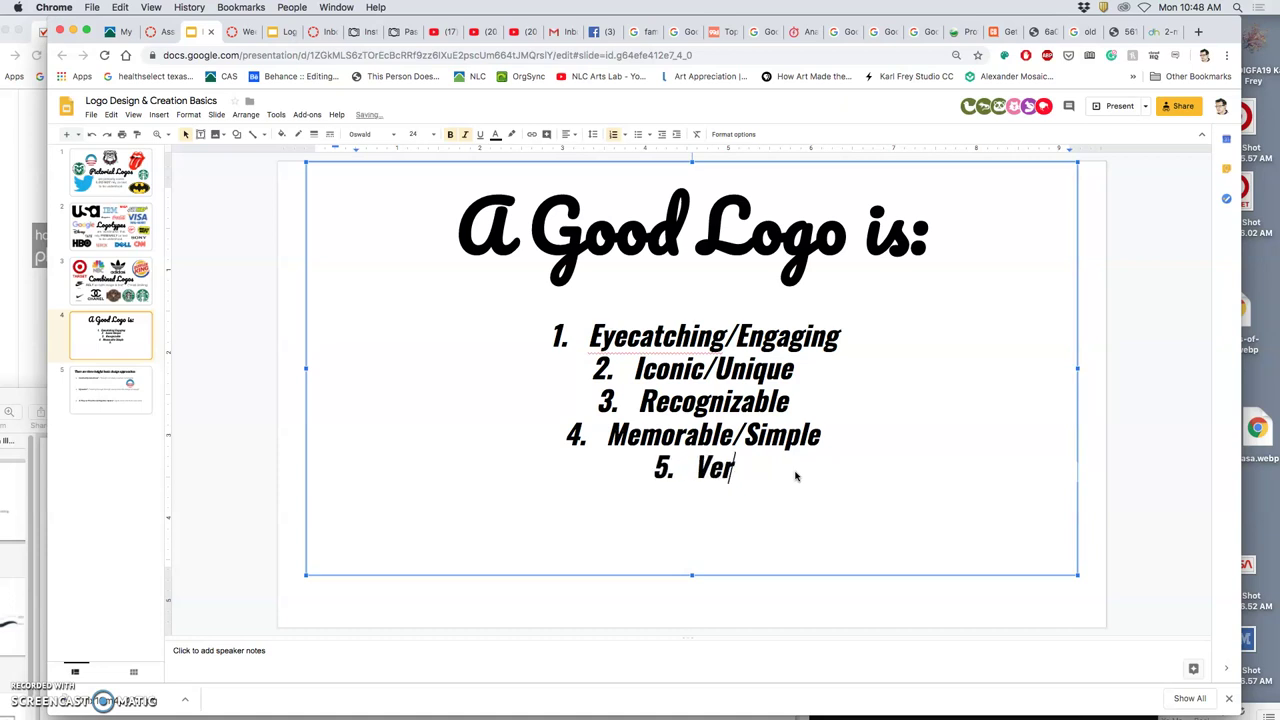
type("satile")
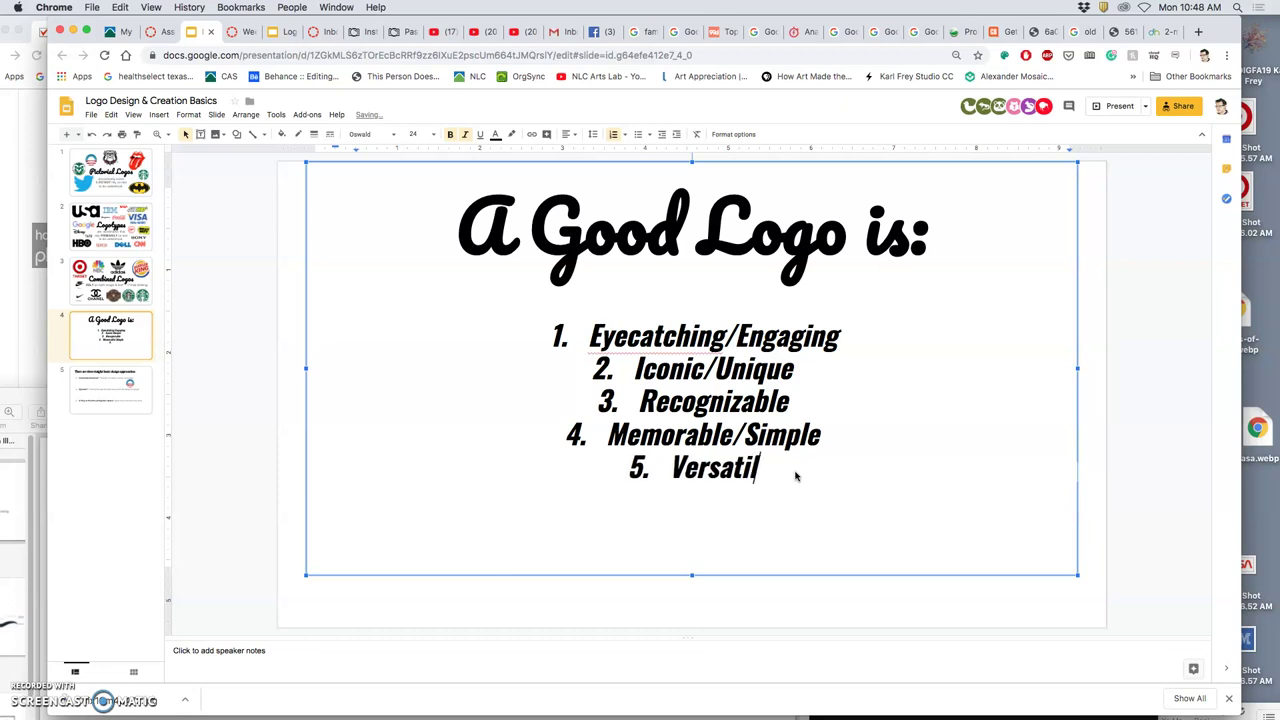
left_click(902, 365)
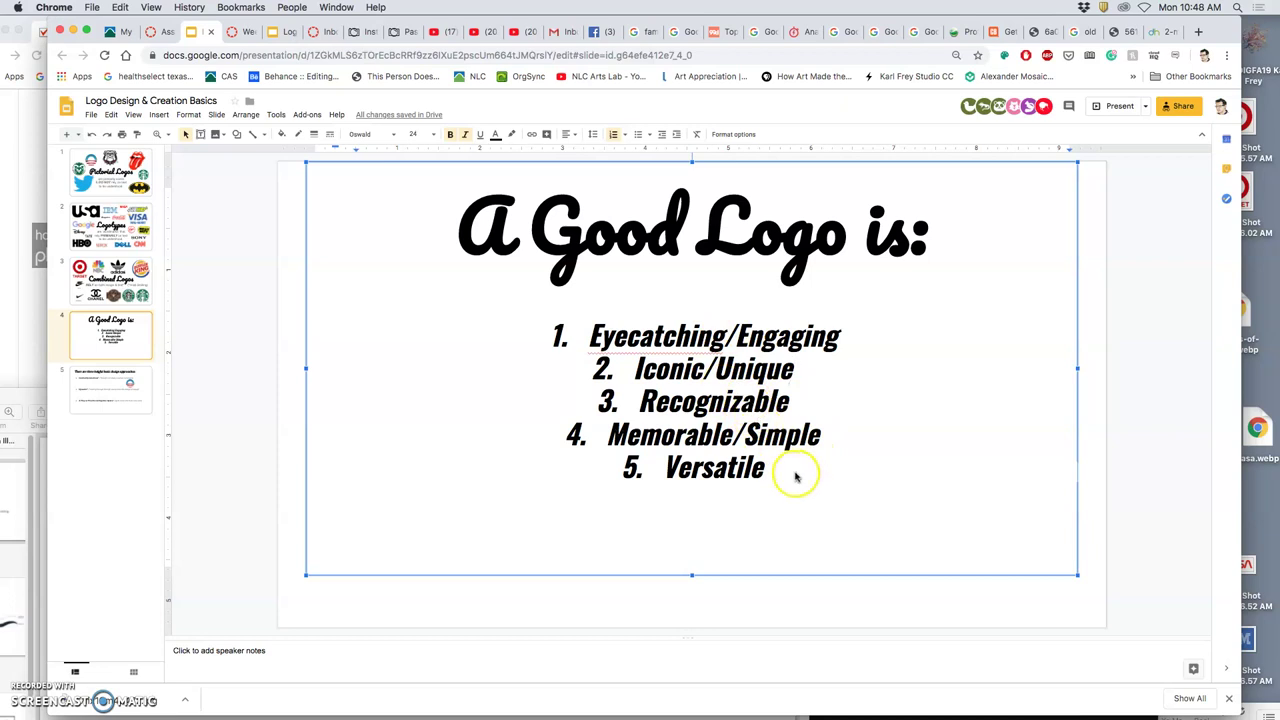
Paste a copy of the five-item list below the title and overwrite item 1 with 'Clear'
left_click(1091, 456)
left_click_drag(791, 466, 546, 331)
key("cmd+c")
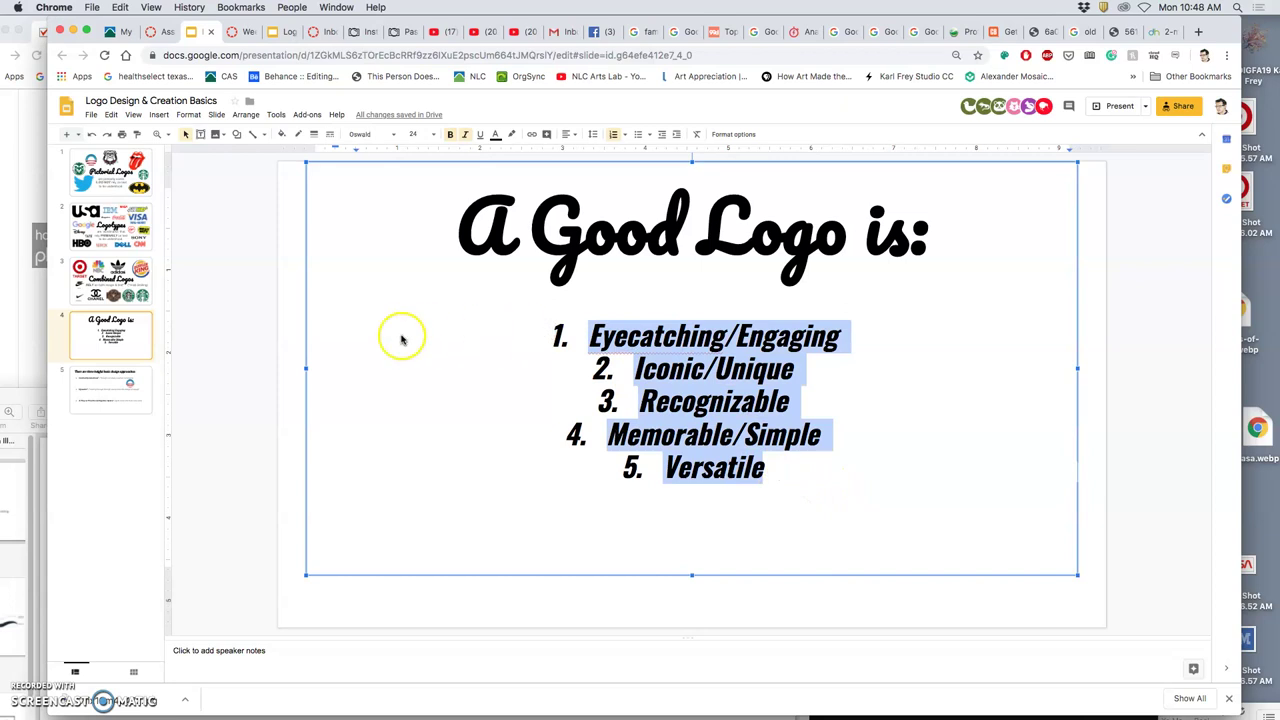
left_click(285, 420)
key("cmd+v")
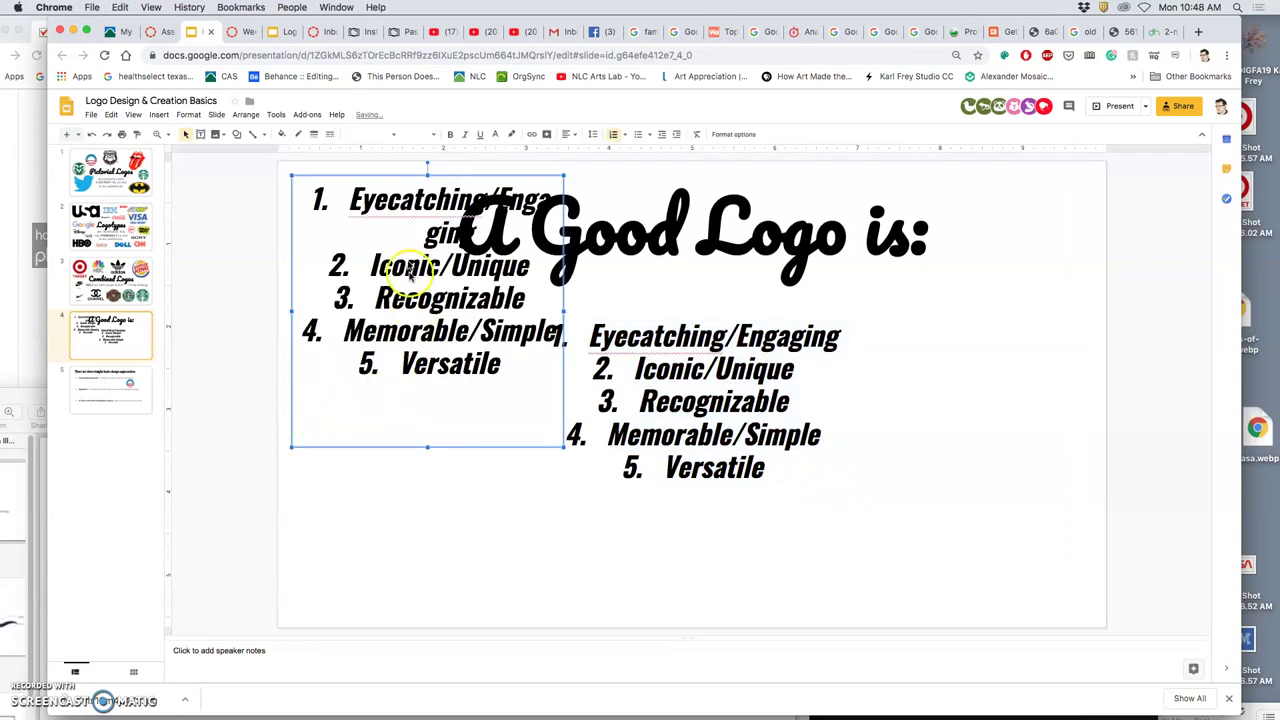
left_click_drag(445, 175, 333, 393)
left_click(460, 400)
type("Clear")
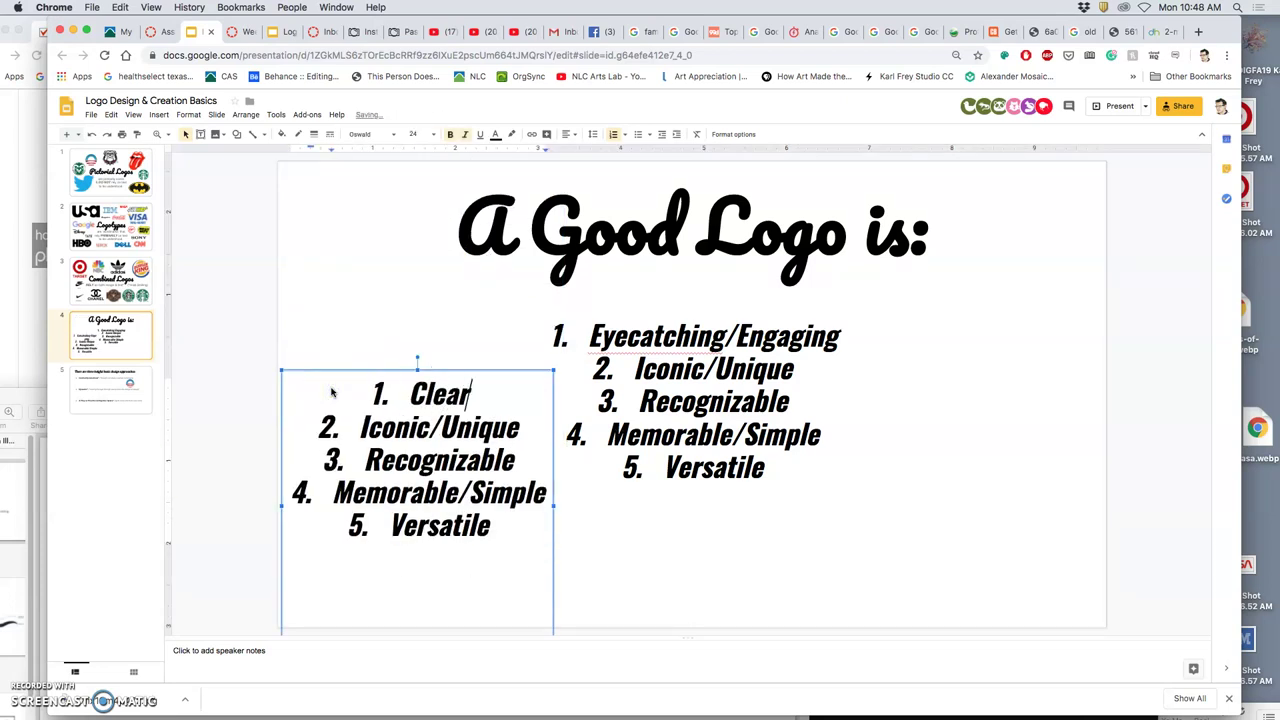
Clear the Iconic/Unique, Recognizable and Memorable/Simple items from the copied list
left_click_drag(520, 428, 364, 427)
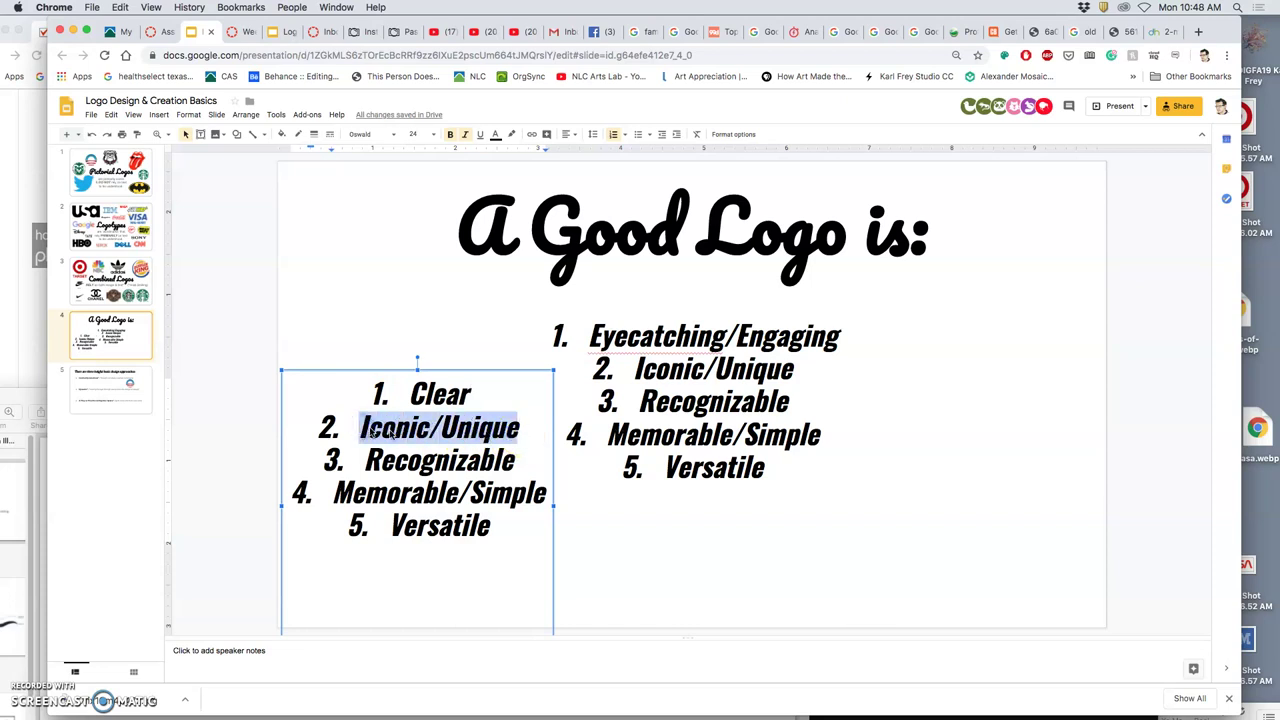
key("BackSpace")
left_click_drag(512, 458, 368, 452)
key("BackSpace")
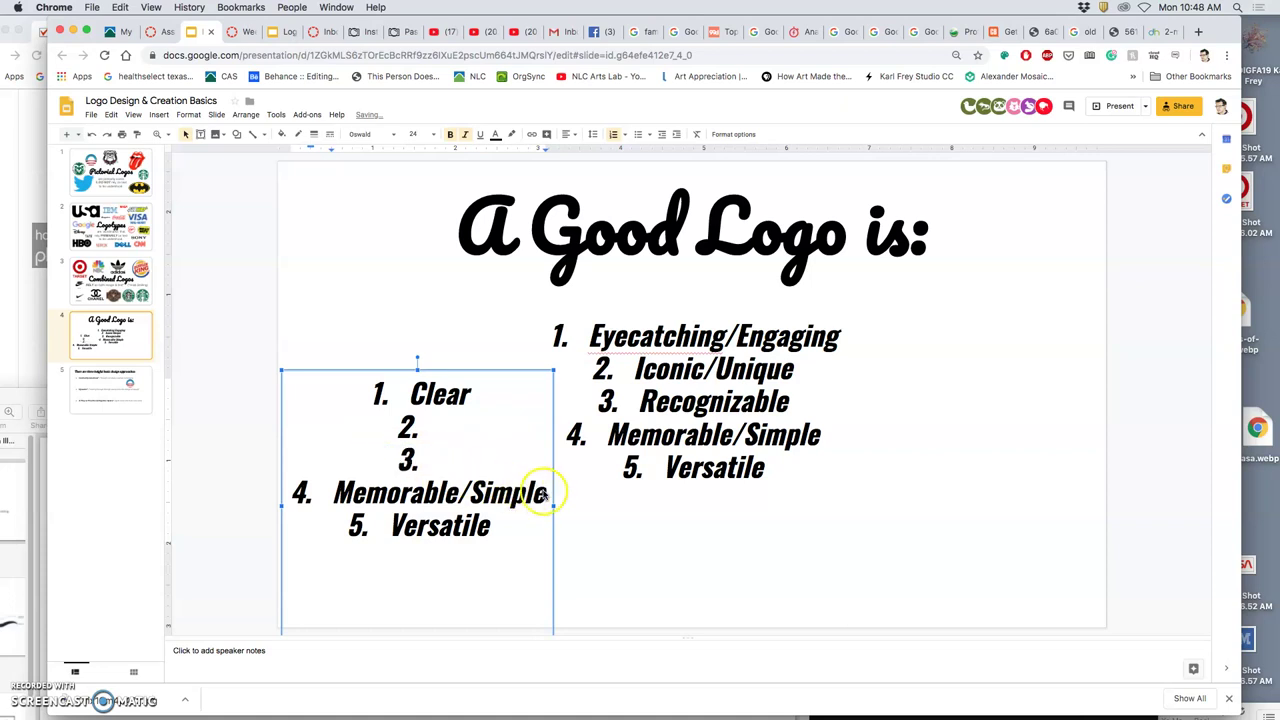
left_click_drag(546, 492, 349, 480)
key("BackSpace")
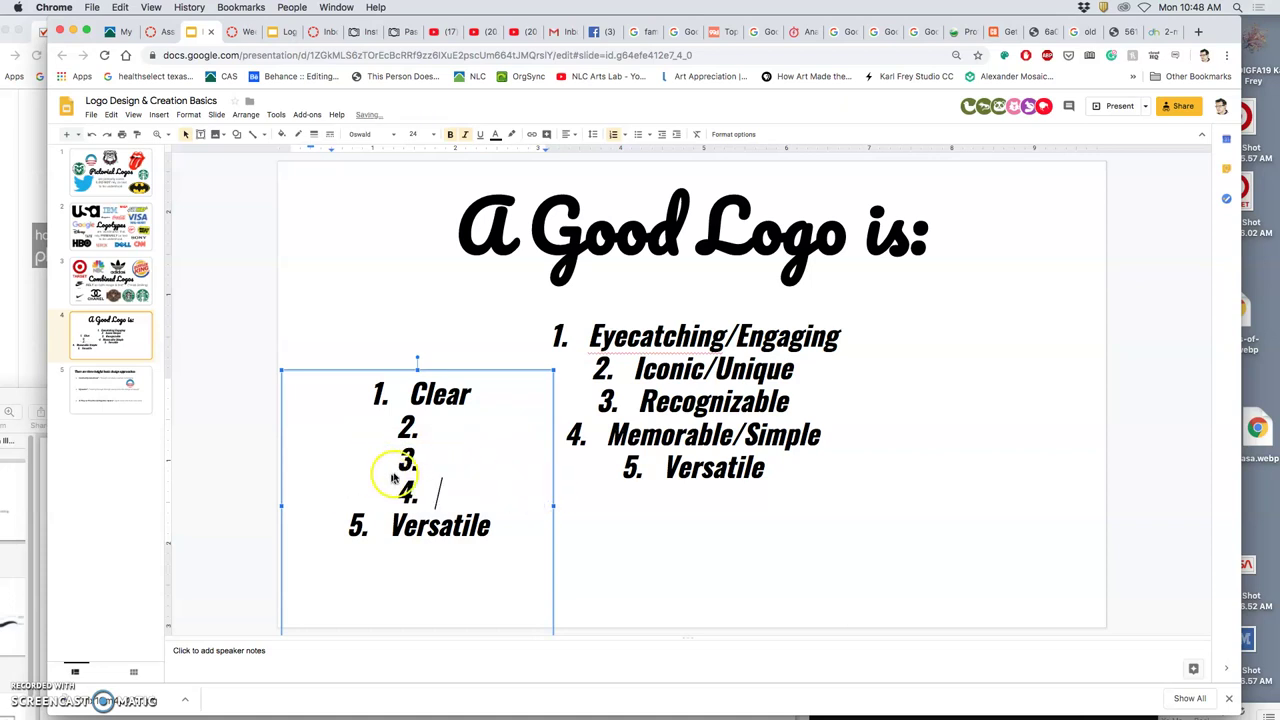
left_click(408, 490)
left_click(437, 499)
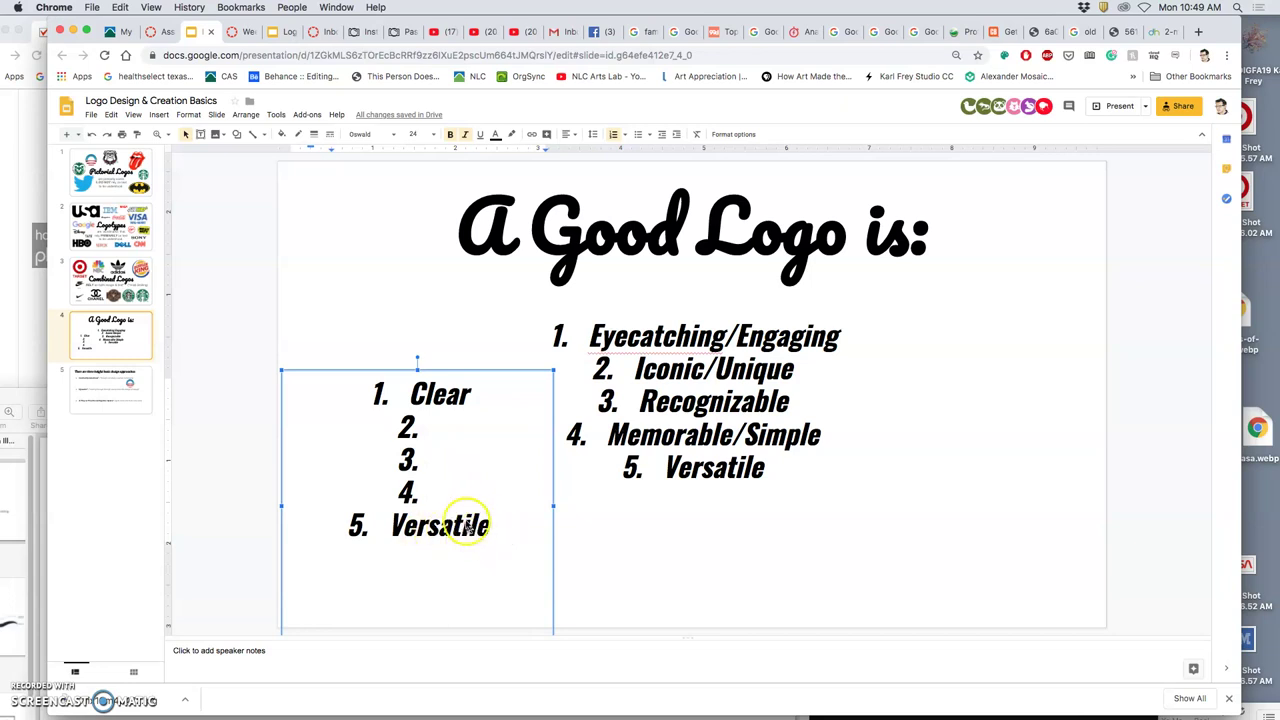
Type 'Engaging' as item 2 and remove the empty lines so Versatile follows it
left_click(431, 430)
type("Engaging")
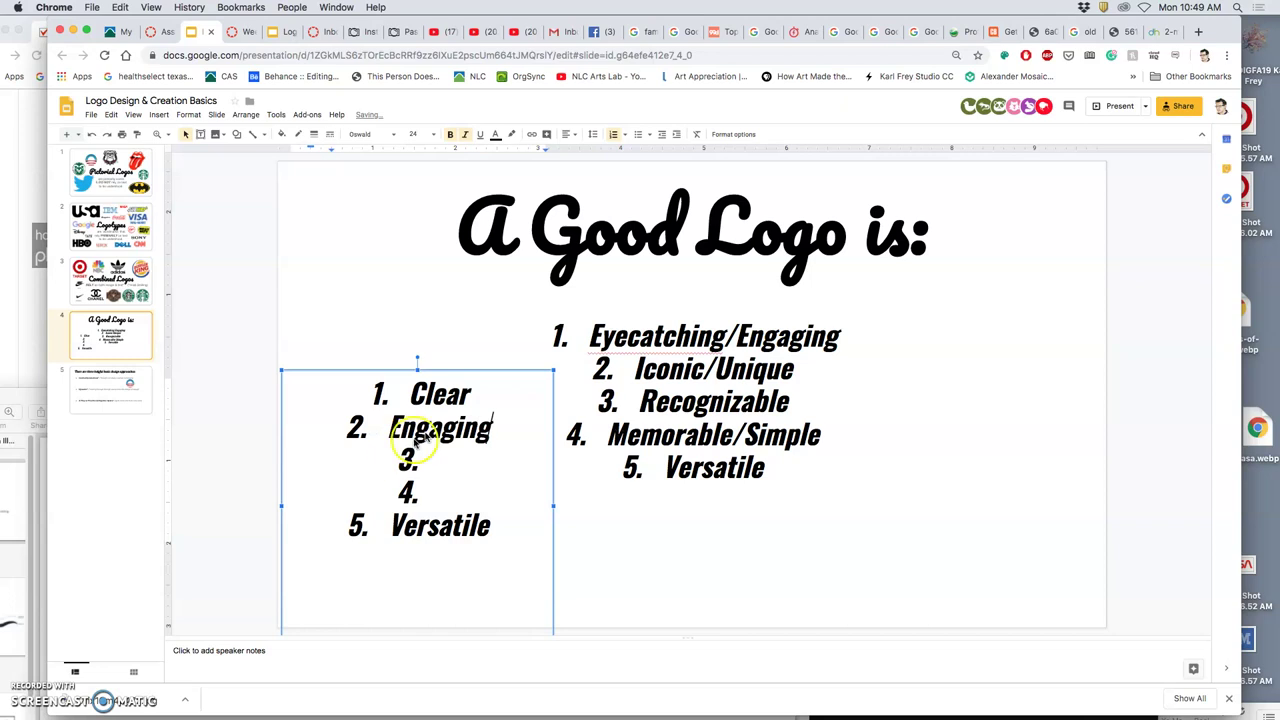
left_click(437, 491)
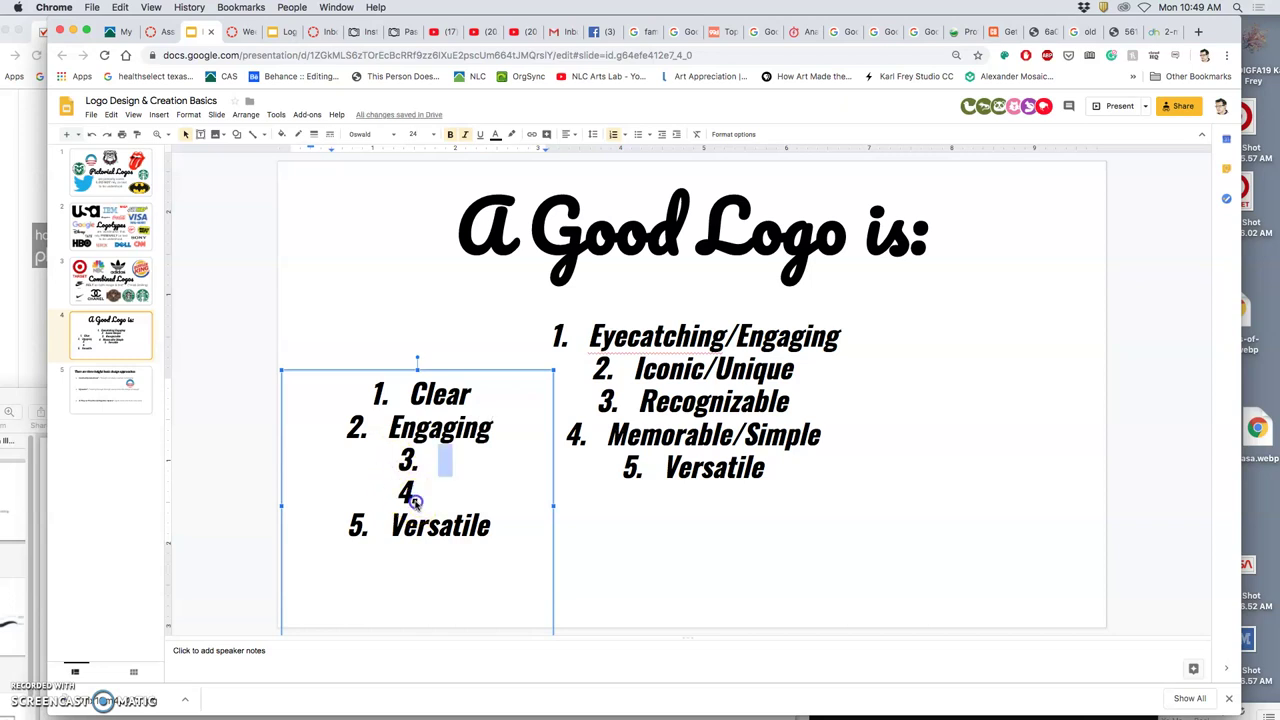
left_click(416, 502)
left_click(420, 499)
key("BackSpace")
key("BackSpace")
key("BackSpace")
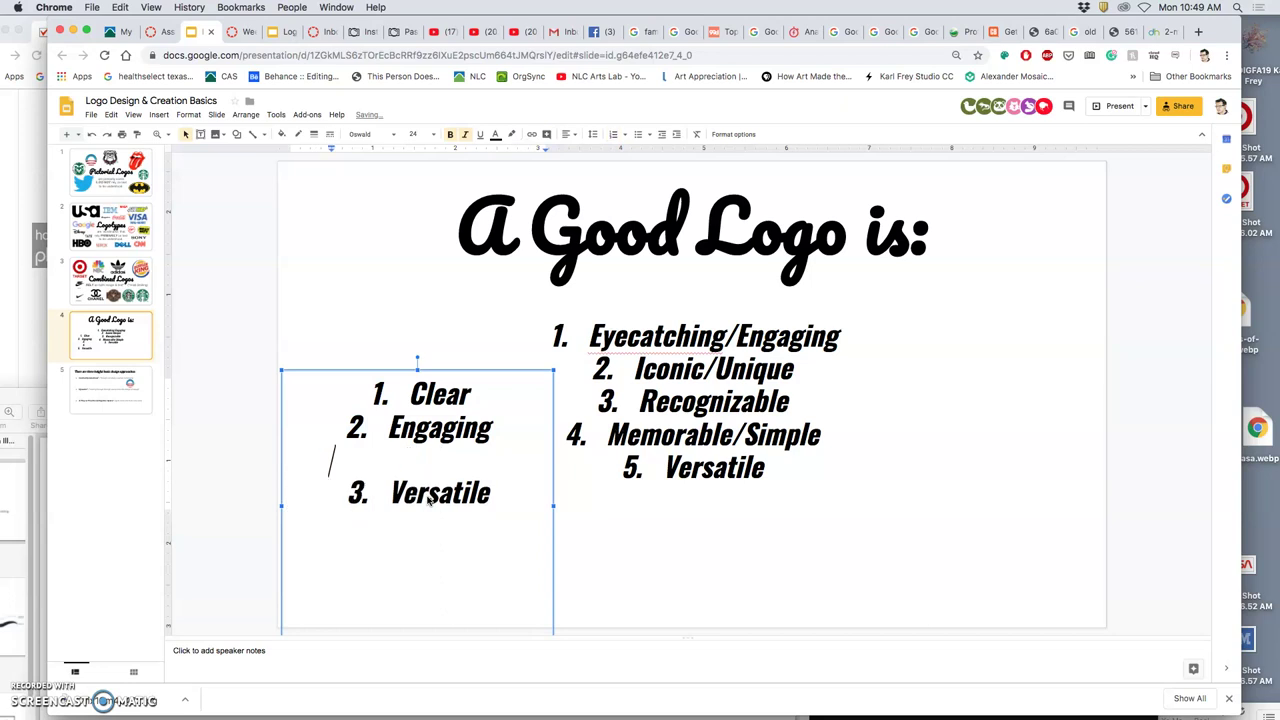
key("BackSpace")
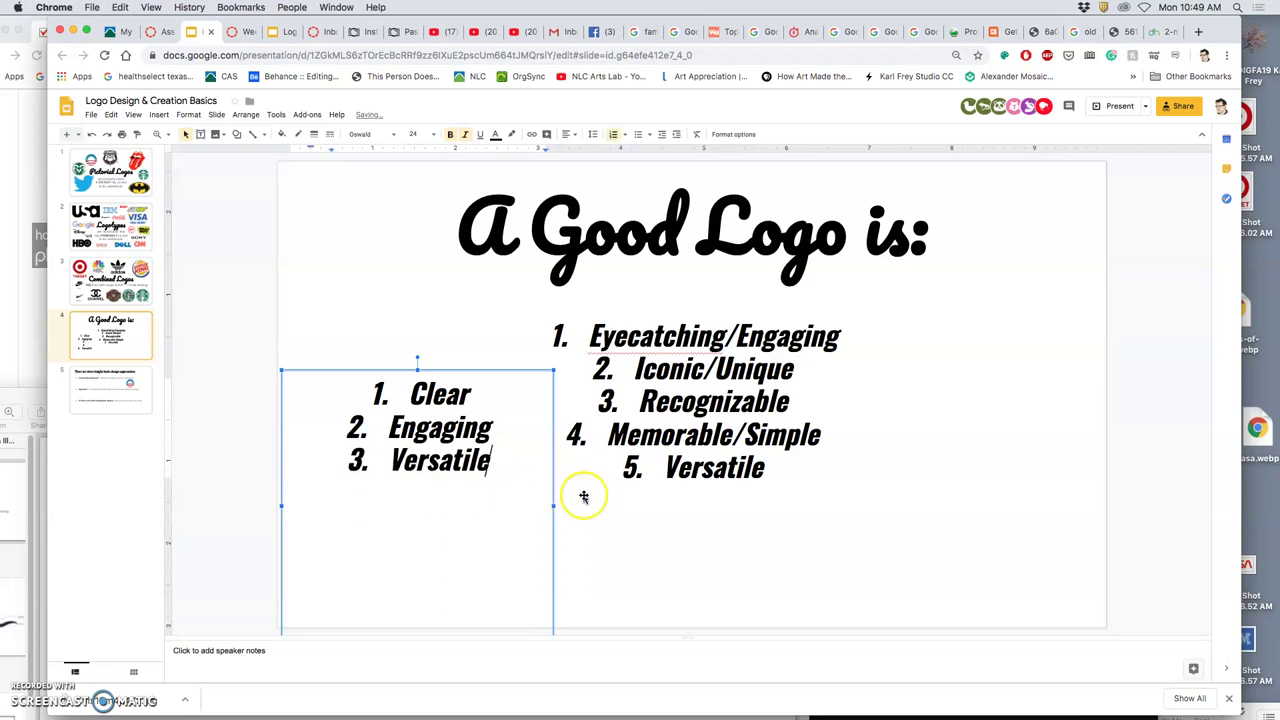
left_click(659, 503)
Delete the original five-item list and drag the Clear/Engaging/Versatile box to centre beneath the title
left_click_drag(766, 467, 551, 322)
key("BackSpace")
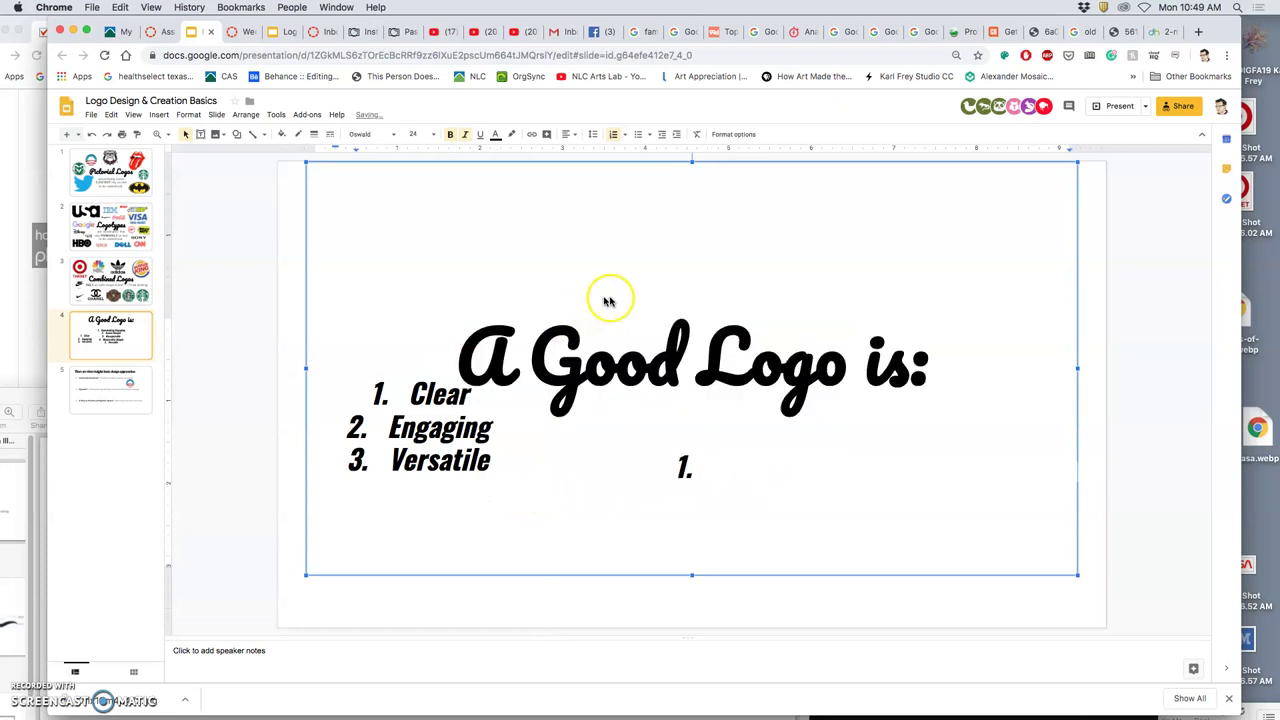
left_click(434, 458)
left_click_drag(437, 373, 708, 439)
left_click(695, 362)
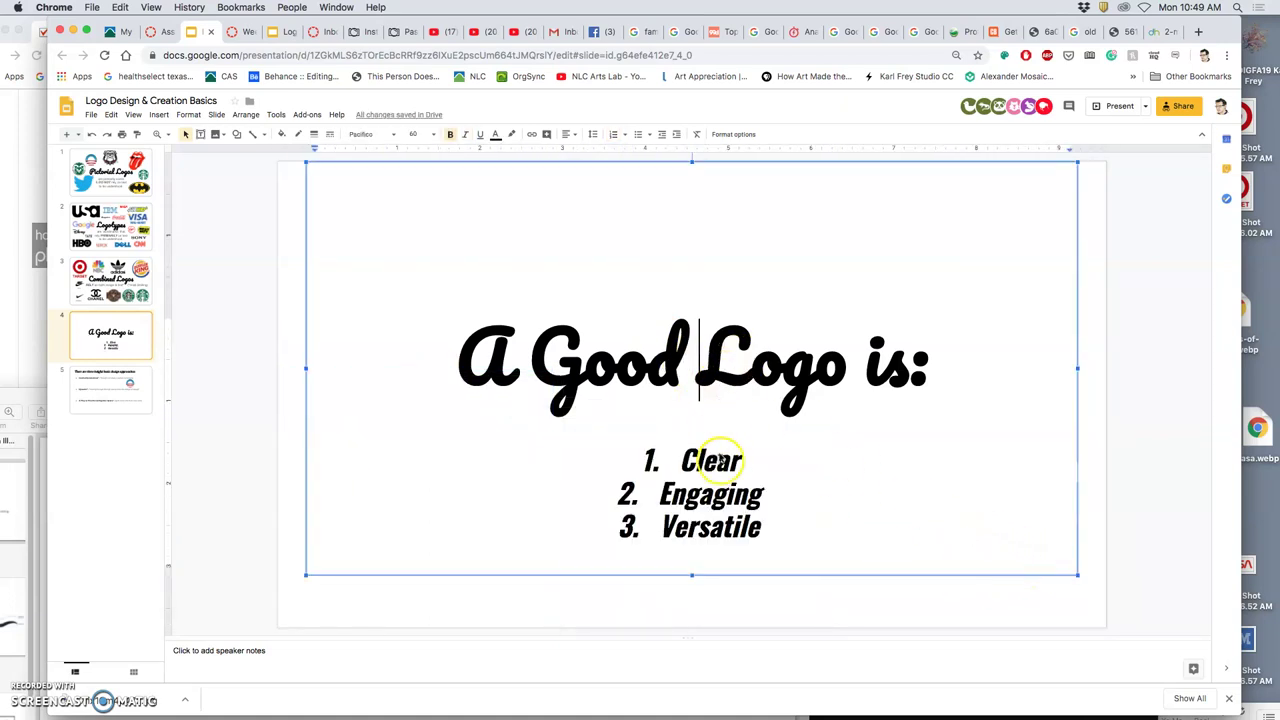
Replace the numbers before Clear, Engaging and Versatile with '*' bullets
left_click(712, 467)
left_click(663, 463)
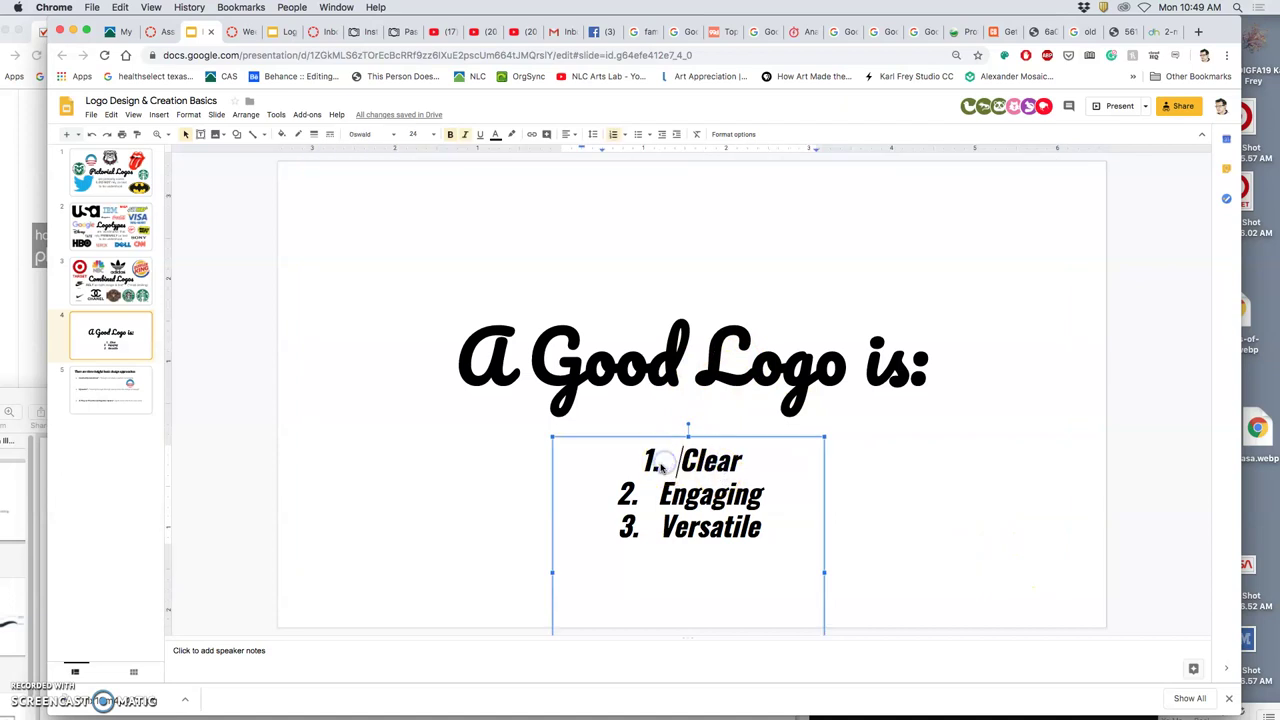
key("BackSpace")
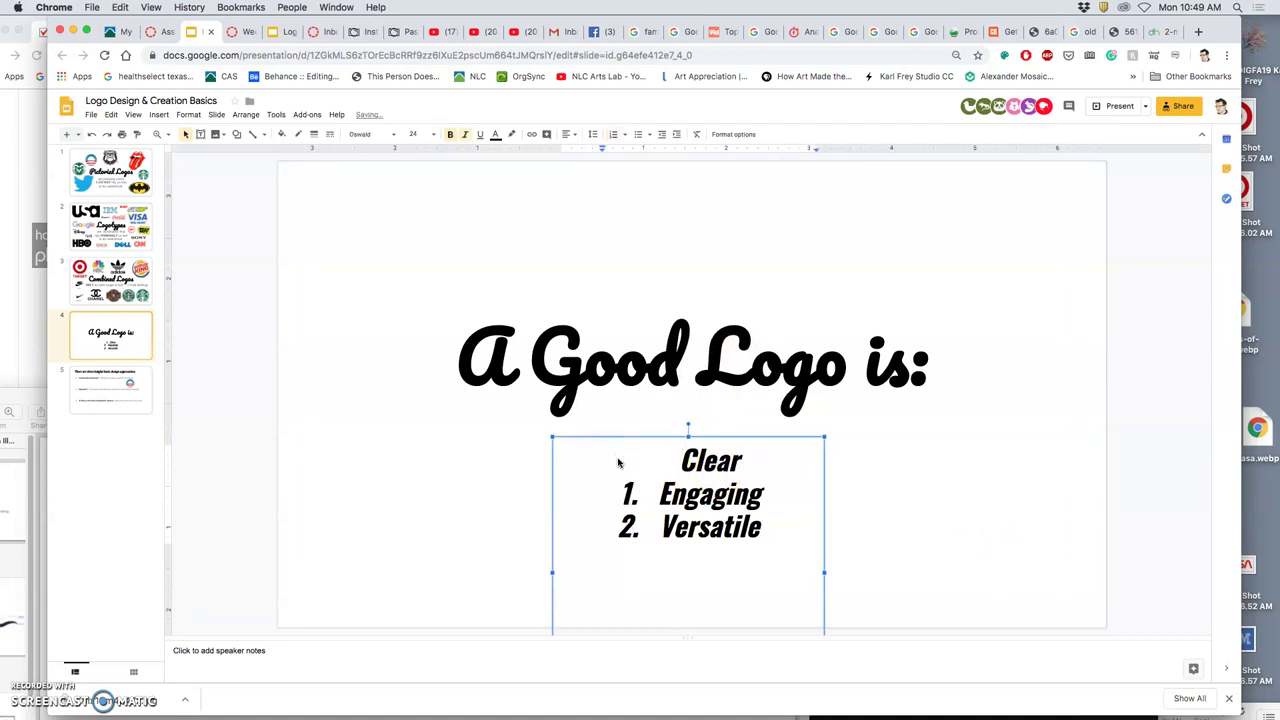
type("*")
left_click(622, 490)
left_click(605, 497)
key("BackSpace")
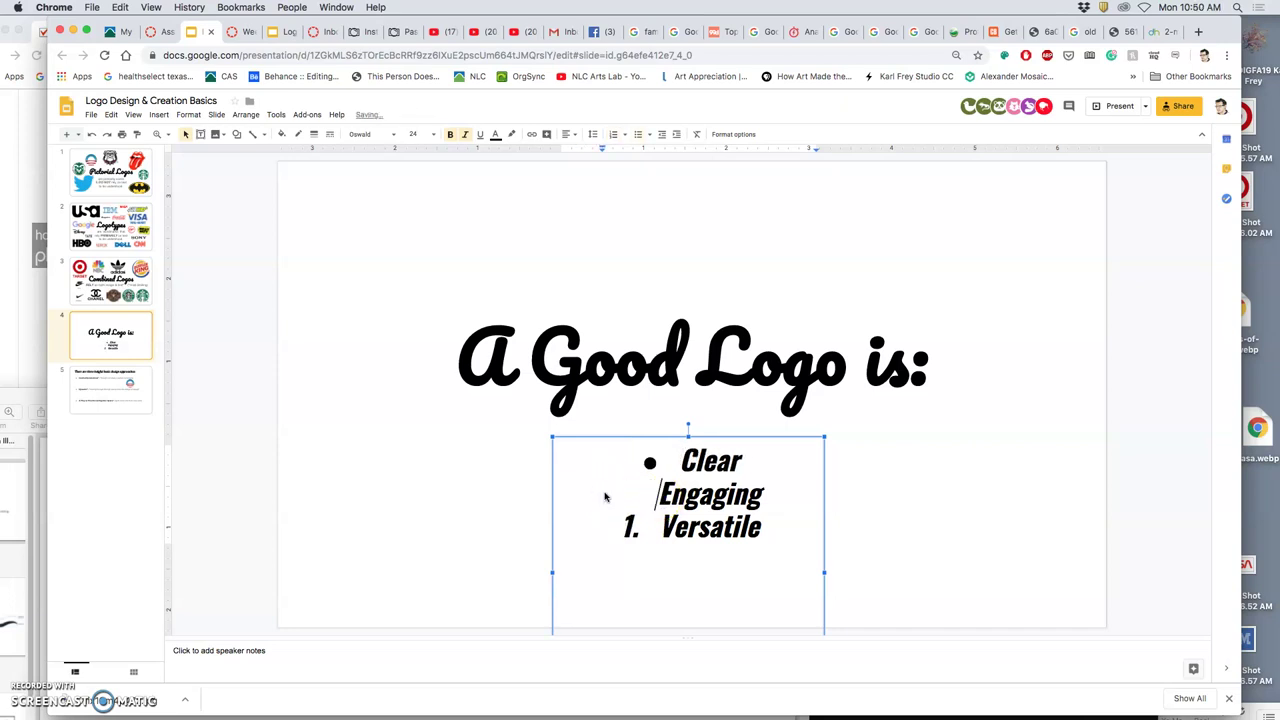
type("*")
left_click(657, 527)
type("*")
left_click(806, 514)
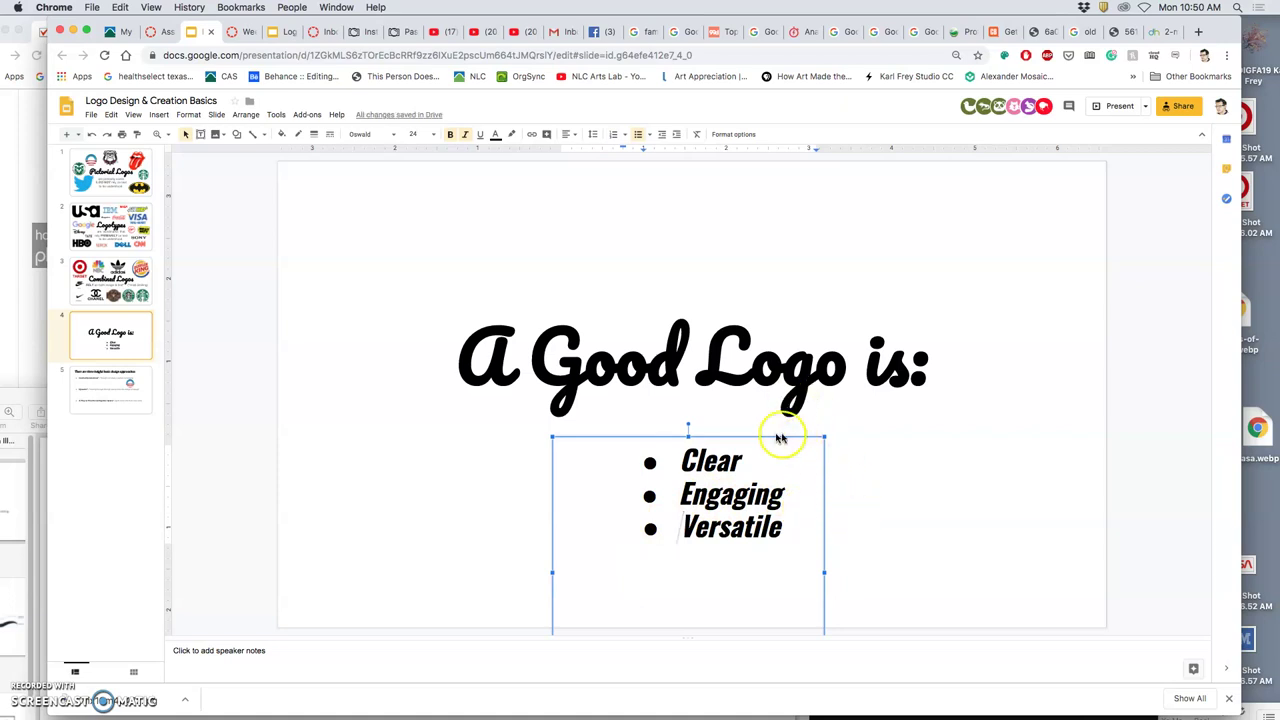
Set the three list items (Clear, Engaging, Versatile) to font size 36
left_click_drag(785, 530, 597, 466)
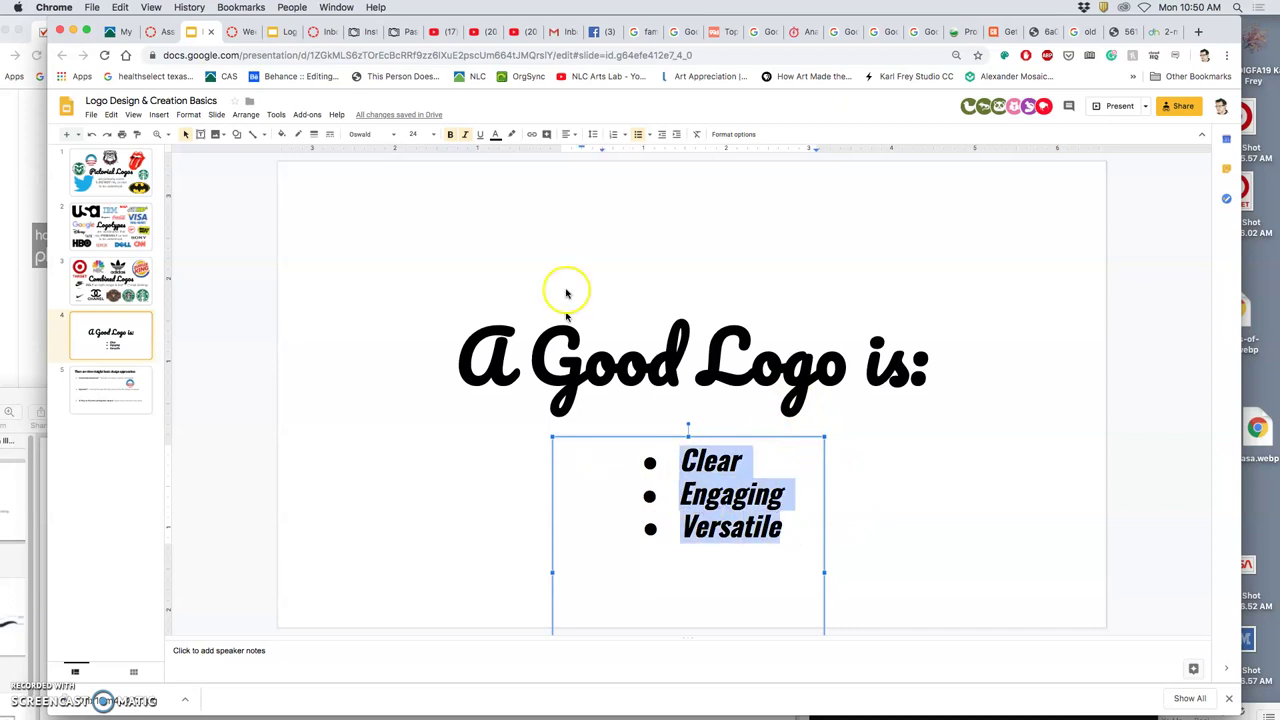
left_click(435, 139)
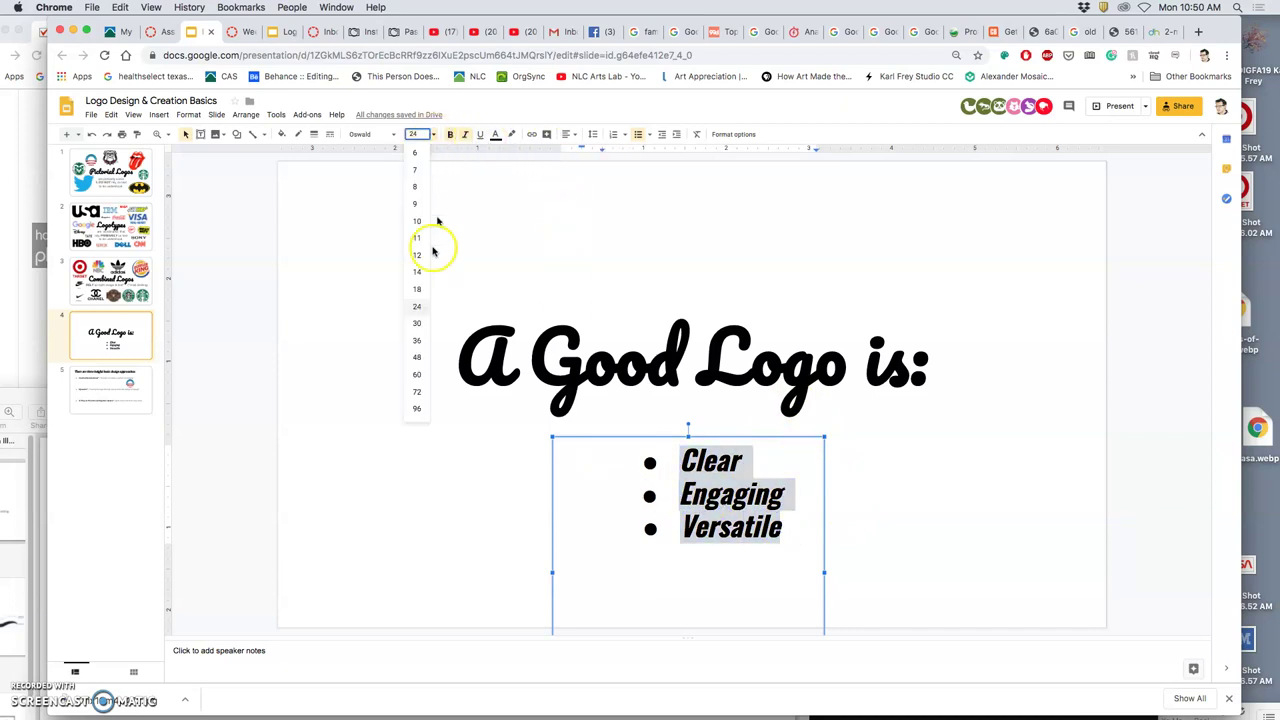
left_click(416, 342)
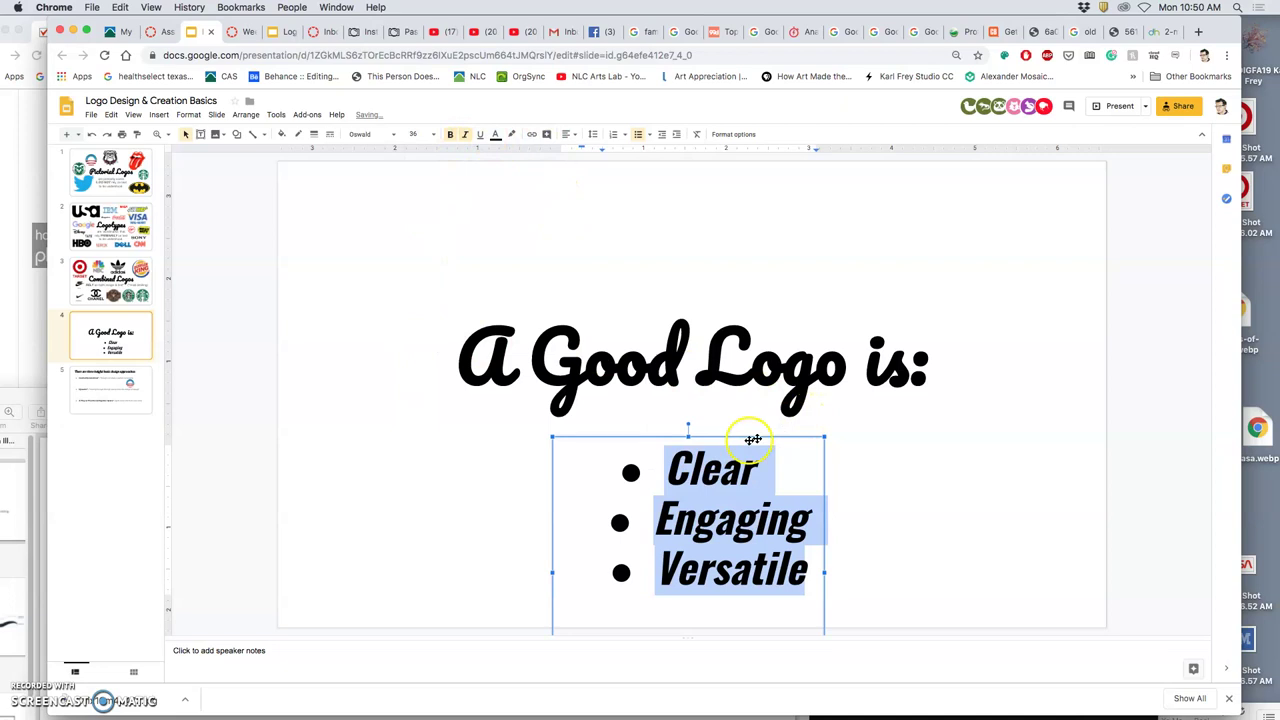
Left-align the Clear line while Engaging and Versatile stay centred
left_click(630, 473)
left_click(665, 470)
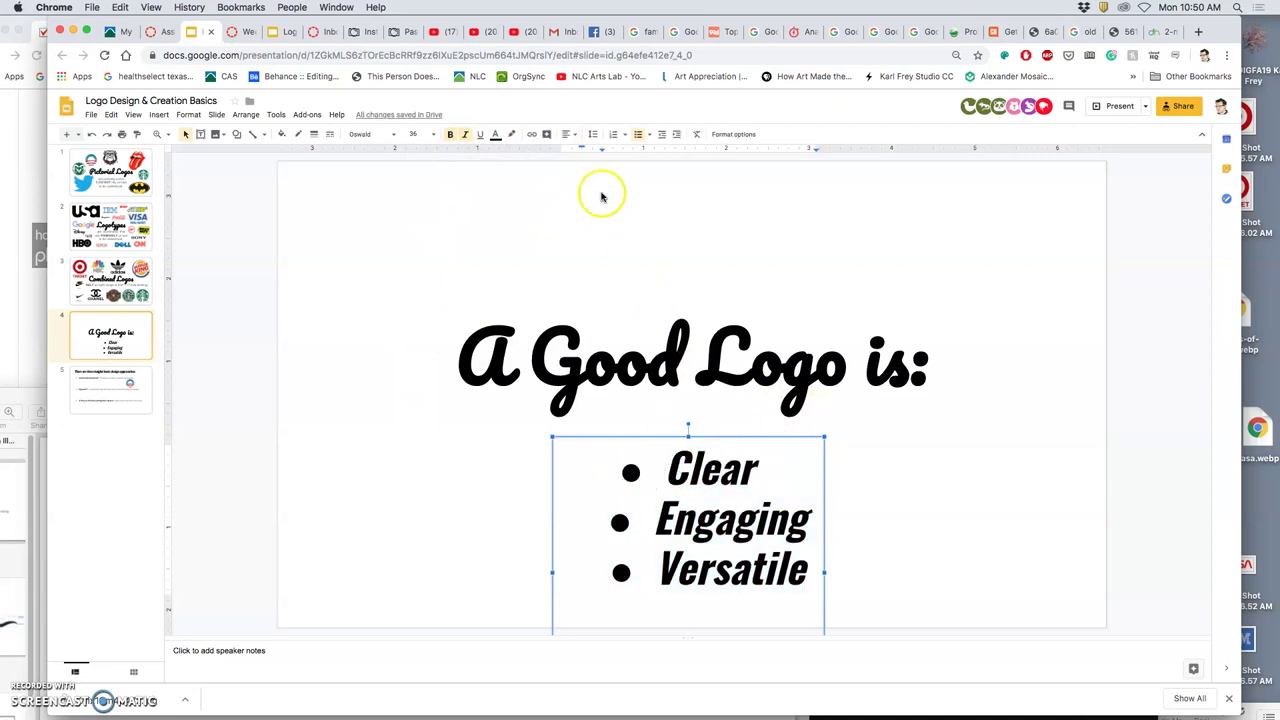
left_click(566, 134)
left_click(566, 152)
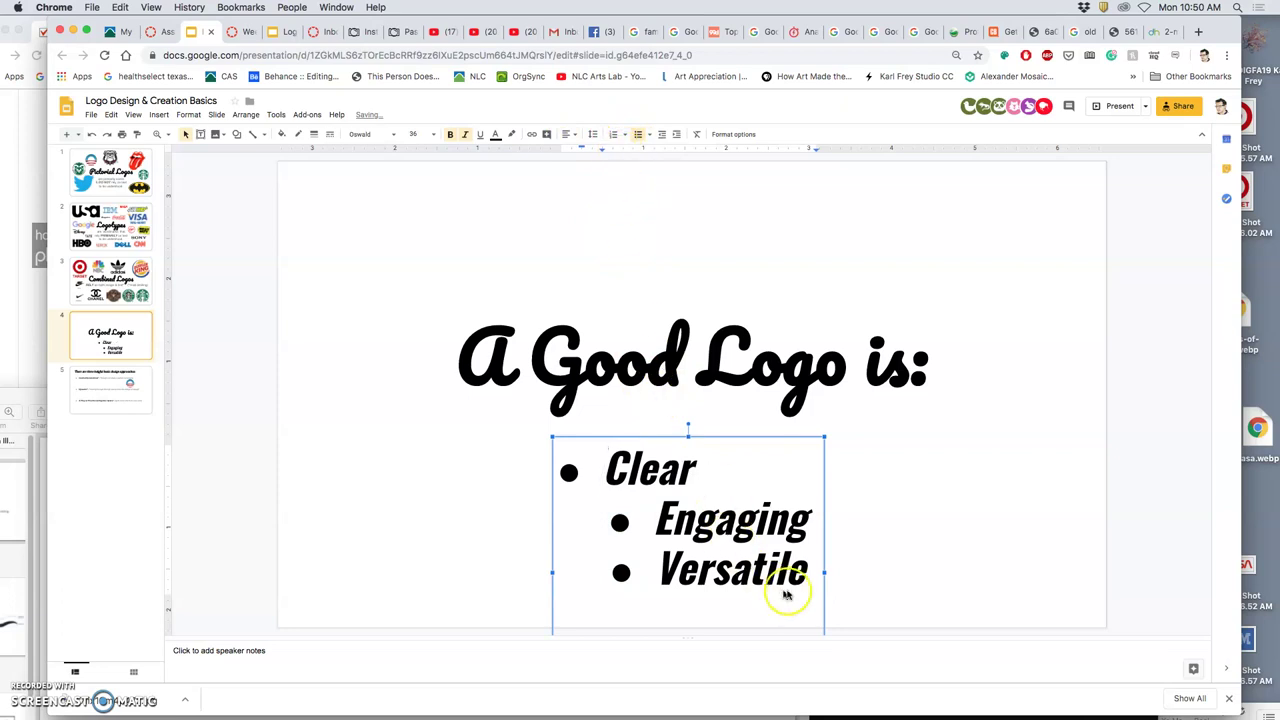
Left-align all three bullet lines, including Engaging and Versatile
left_click_drag(803, 571, 552, 471)
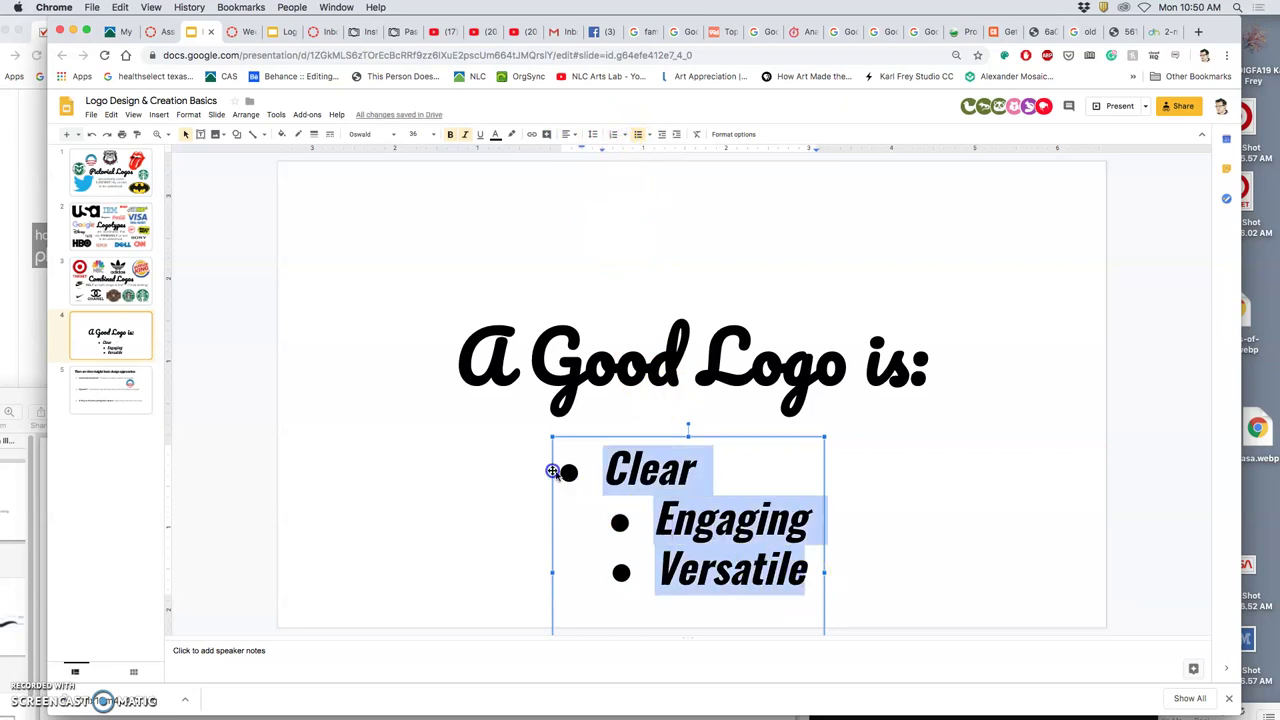
left_click(565, 134)
left_click(571, 153)
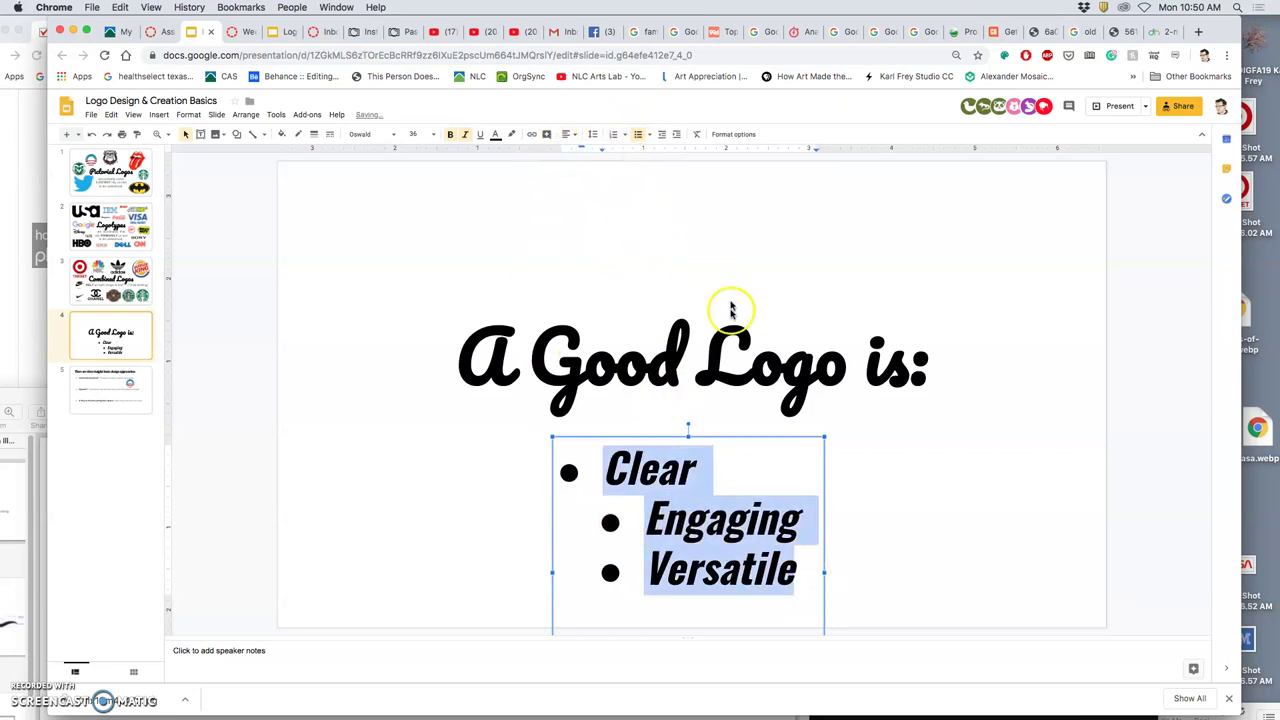
left_click(567, 134)
left_click(569, 150)
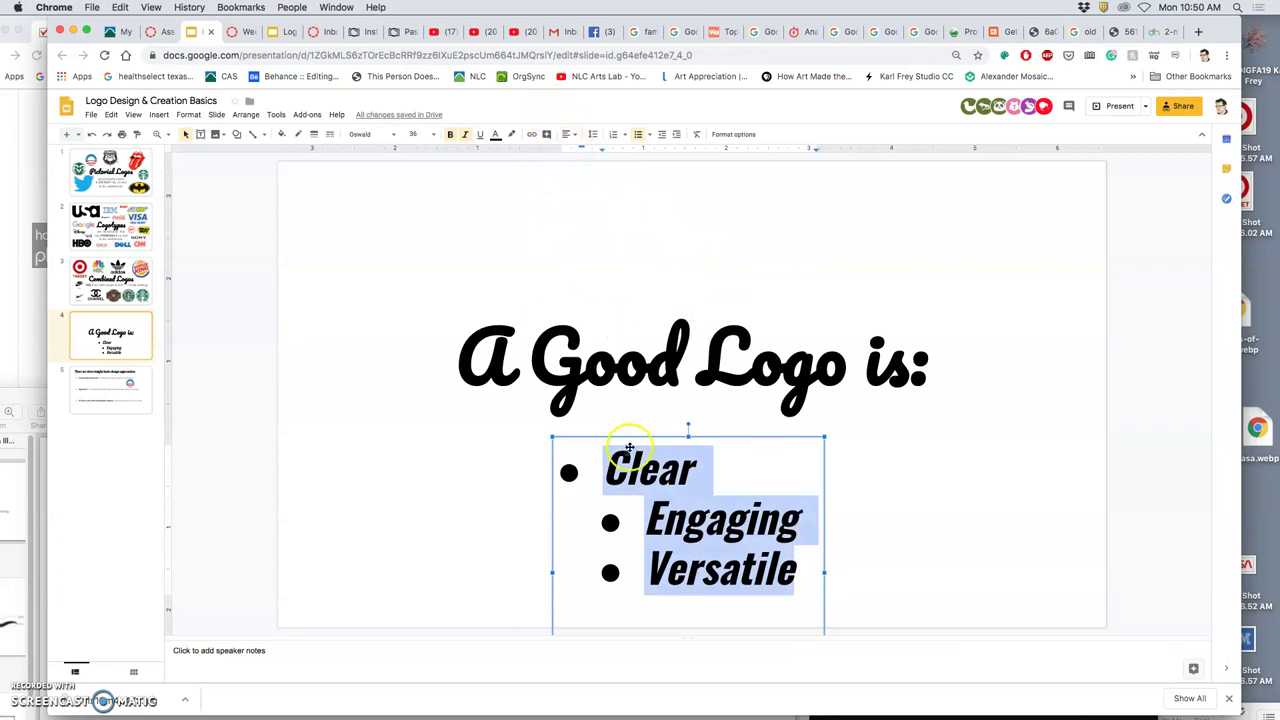
Test indenting and outdenting the bullets, then remove and restore the bullet before Clear
left_click(600, 467)
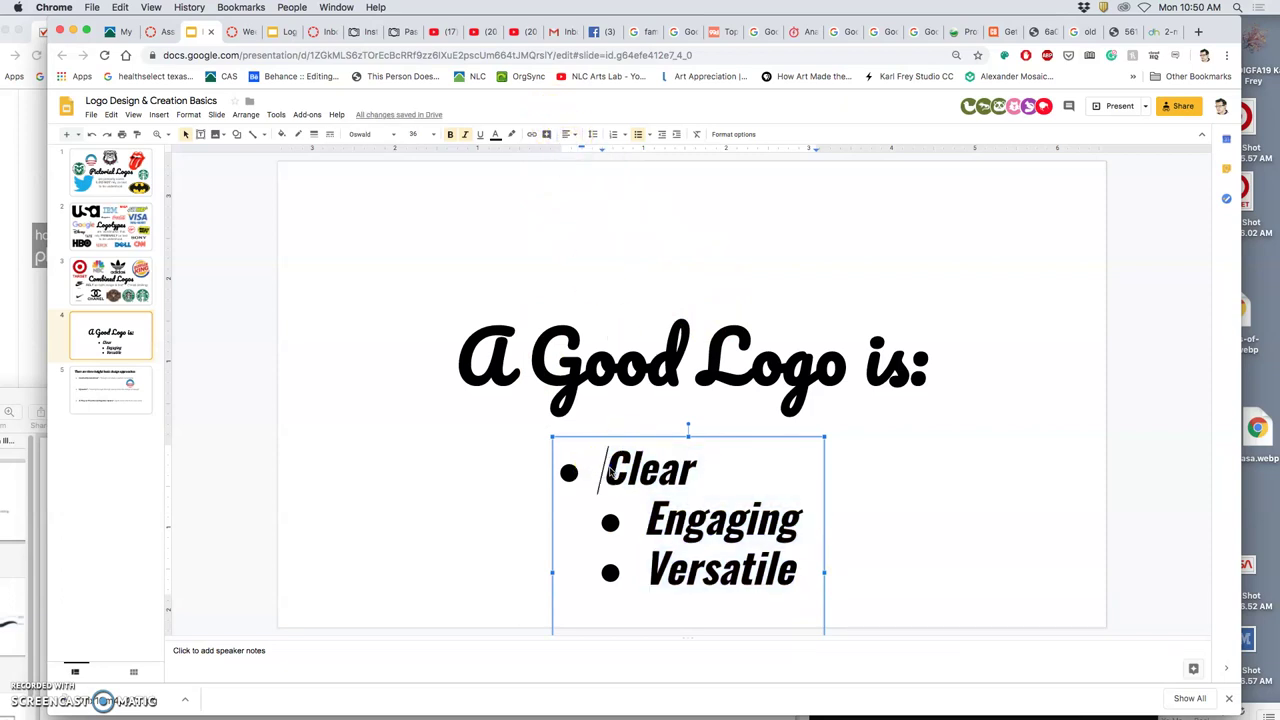
key("Tab")
key("shift+Tab")
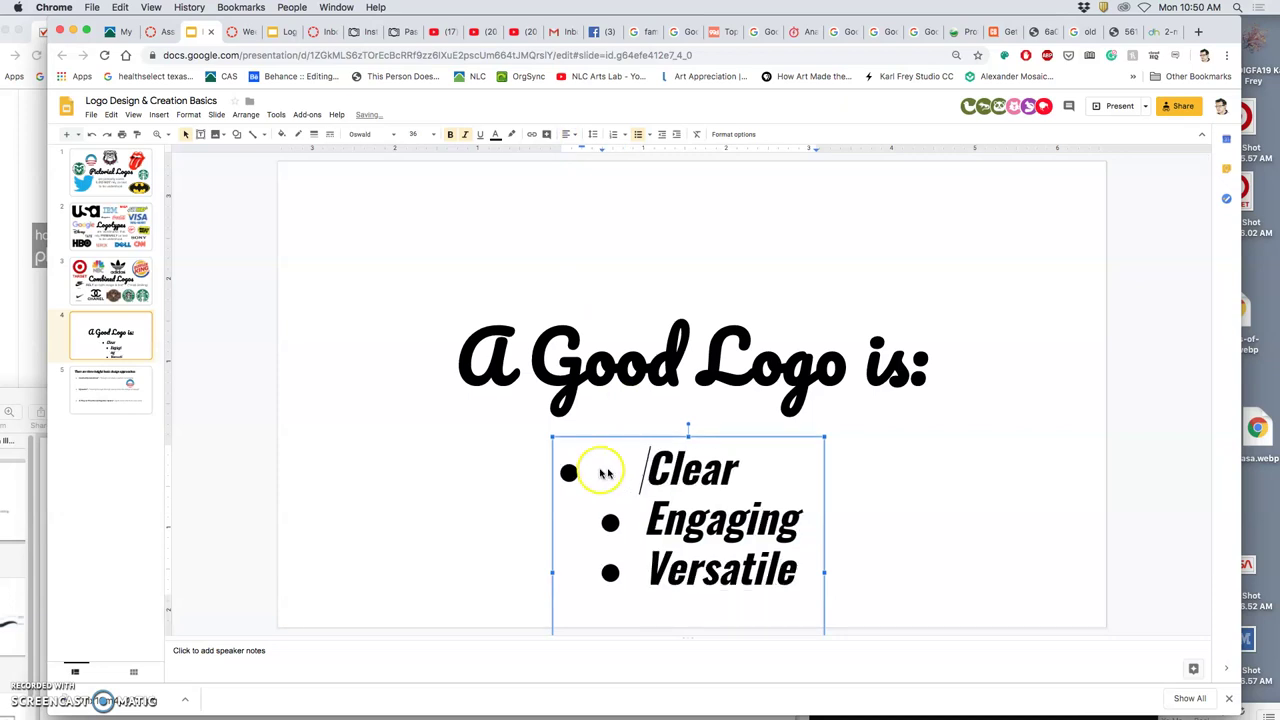
left_click(567, 472)
left_click(612, 467)
left_click(642, 473)
key("BackSpace")
key("BackSpace")
key("BackSpace")
key("BackSpace")
key("BackSpace")
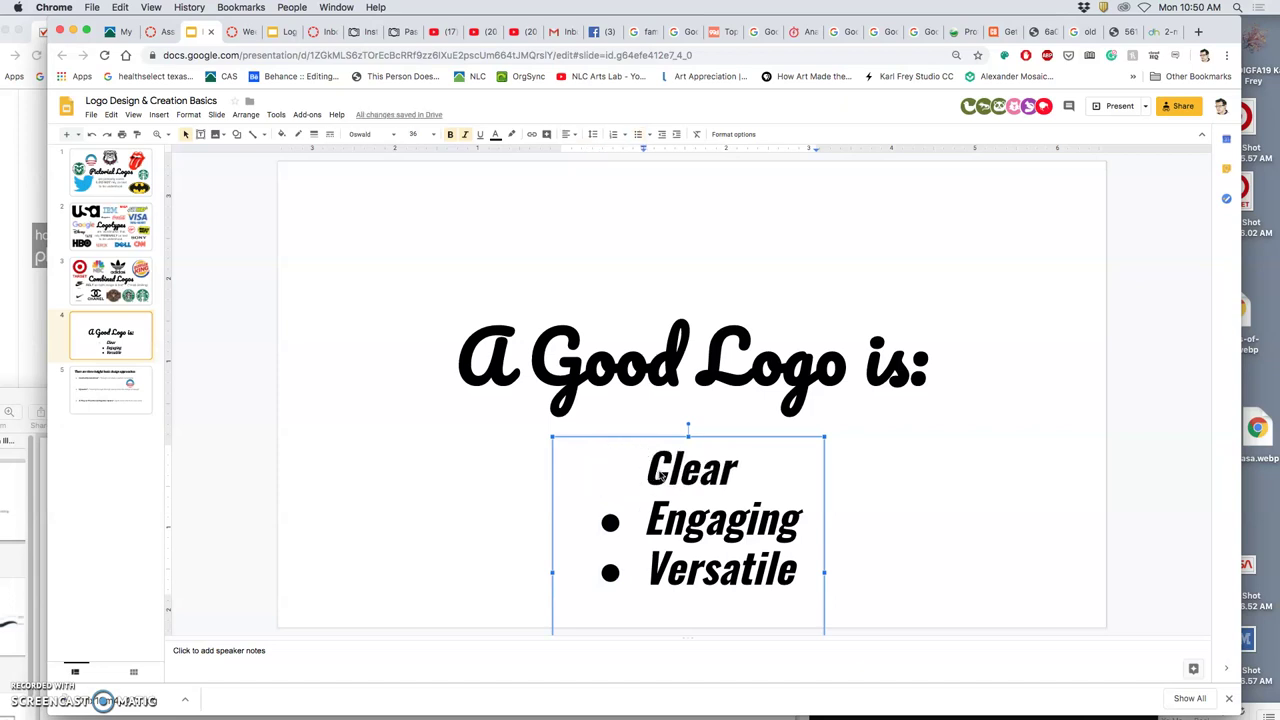
key("ctrl+z")
key("ctrl+z")
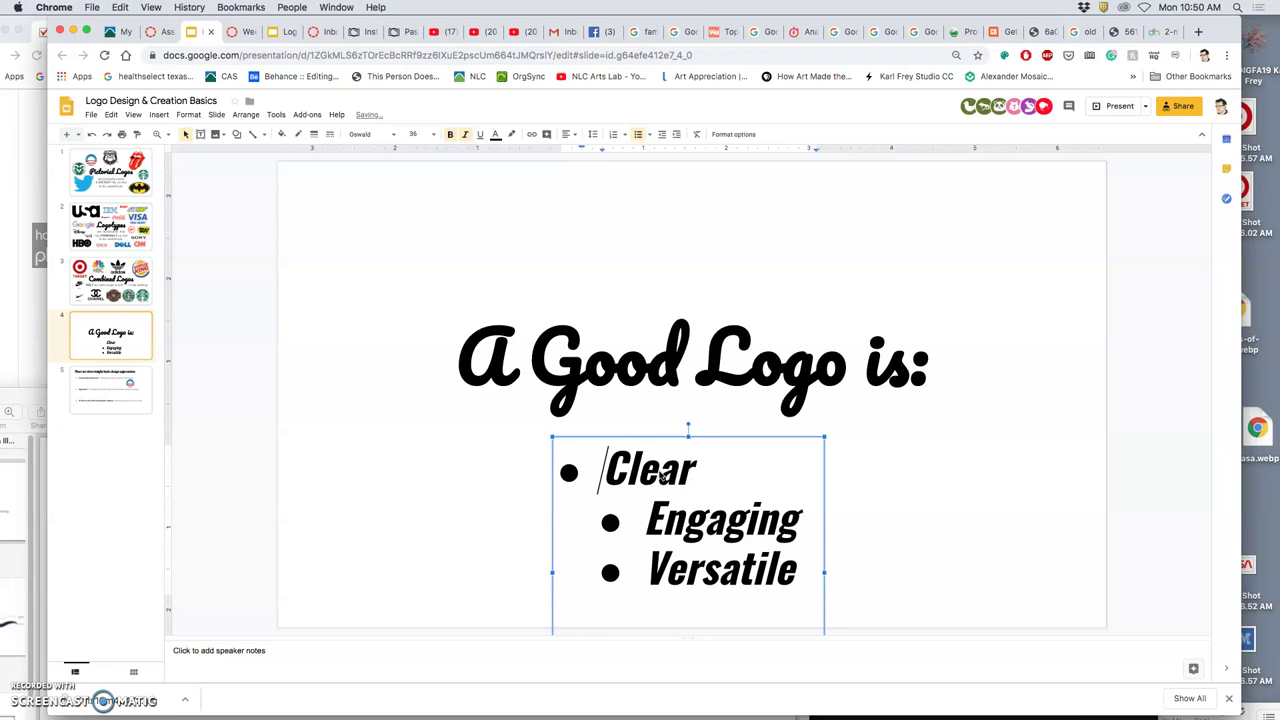
Try removing Engaging's bullet and indenting it, undoing both changes
left_click(647, 520)
key("BackSpace")
key("BackSpace")
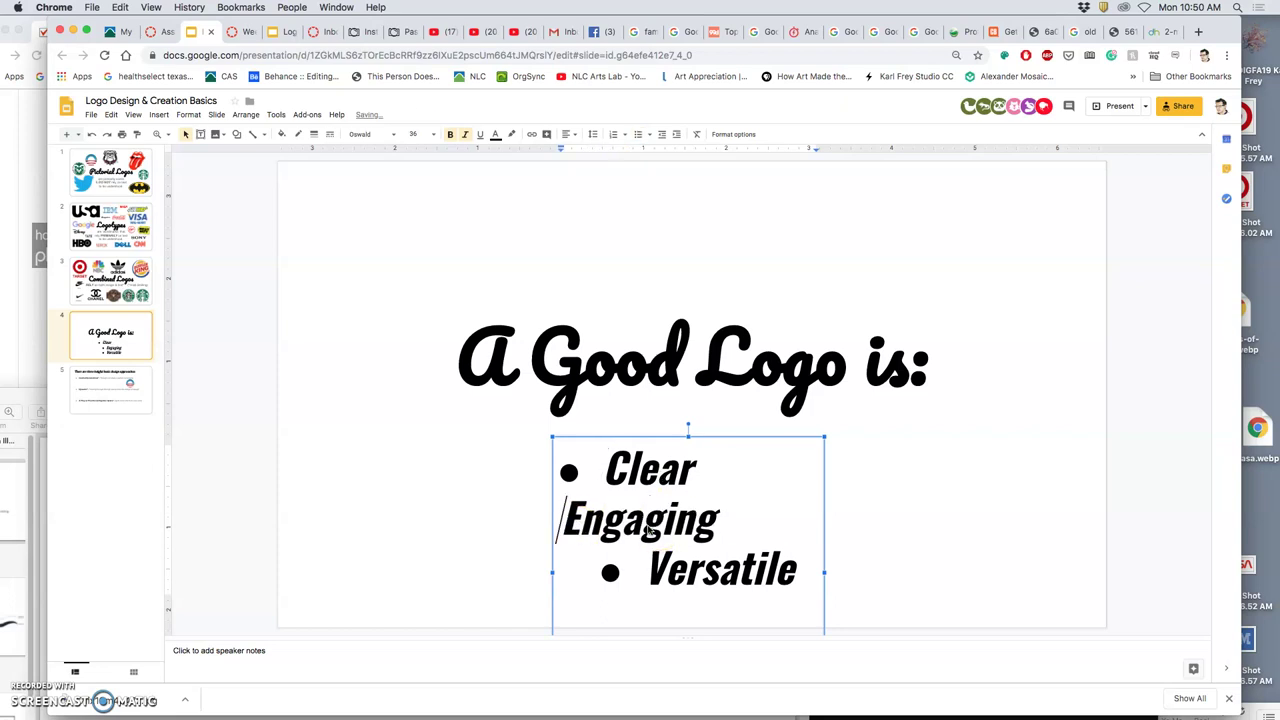
key("ctrl+z")
key("Tab")
left_click(648, 525)
key("ctrl+z")
key("ctrl+z")
key("ctrl+z")
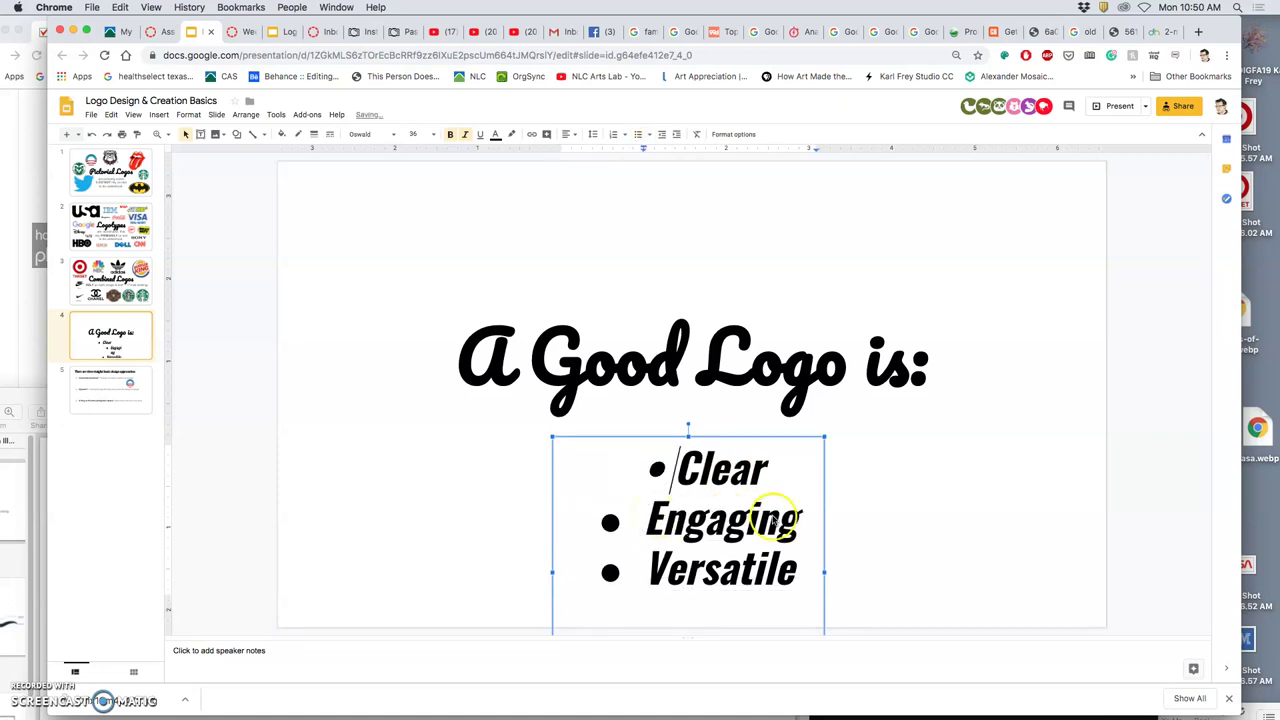
left_click(877, 519)
Insert an empty line above Clear and type a second 'Clear' on a new line below it
left_click(718, 465)
left_click(668, 466)
key("Return")
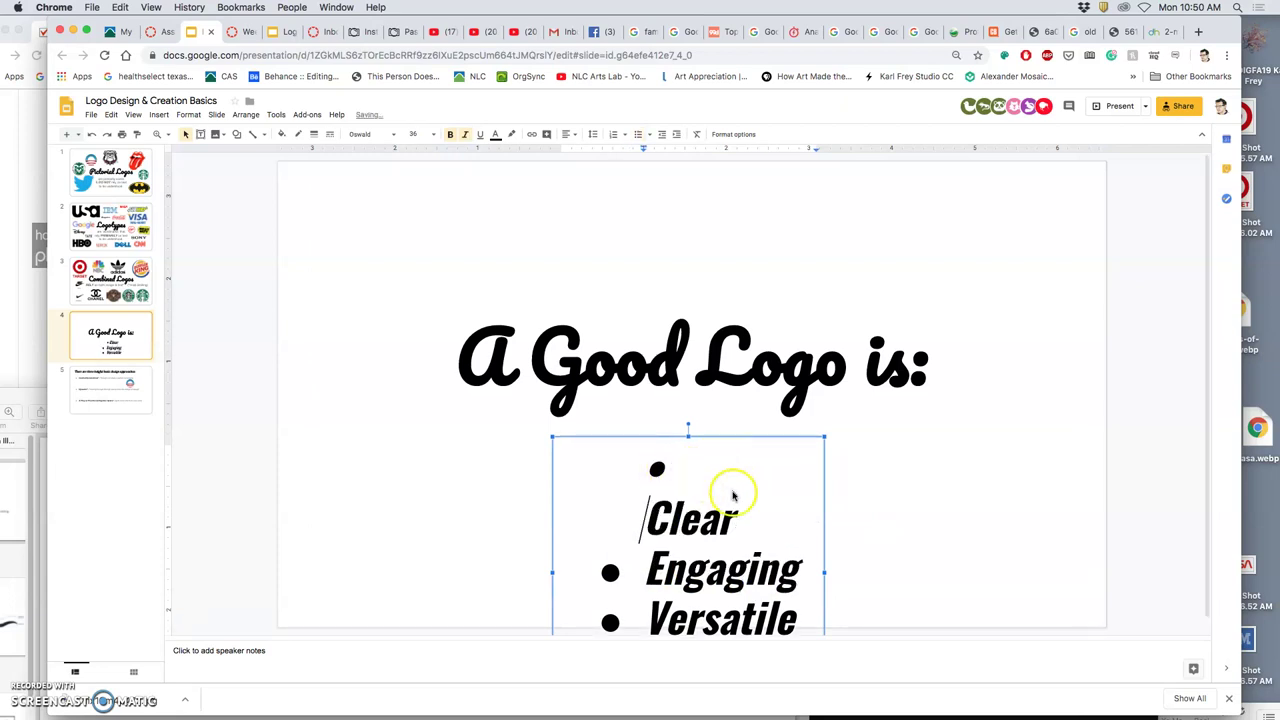
left_click(737, 514)
key("Return")
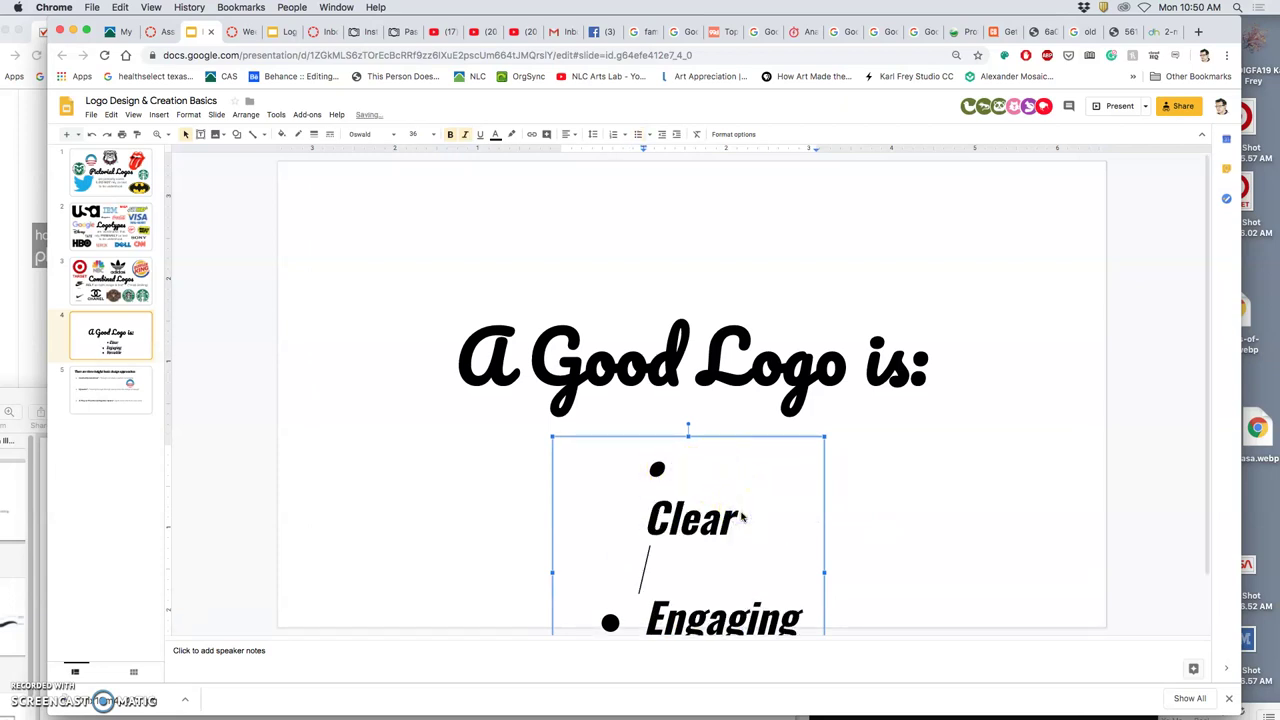
type("Clear")
Give the second Clear line a bullet and outdent it to the top level
left_click(648, 568)
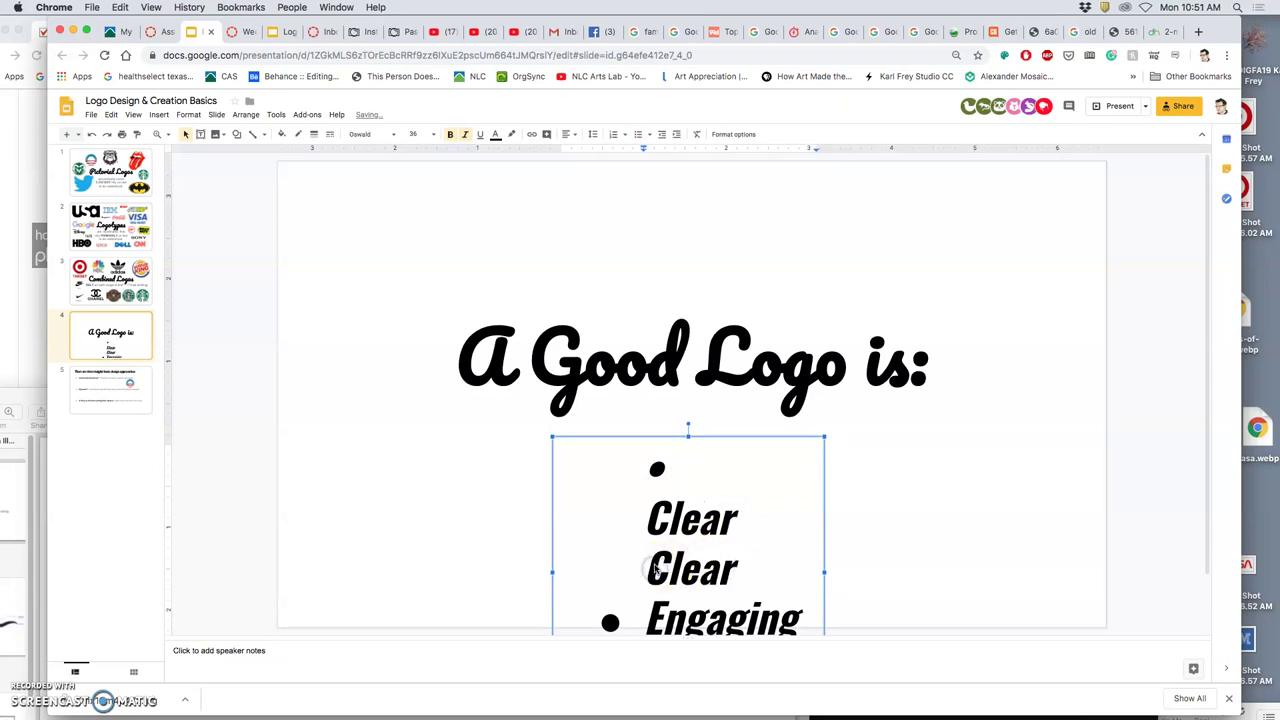
key("super+shift+8")
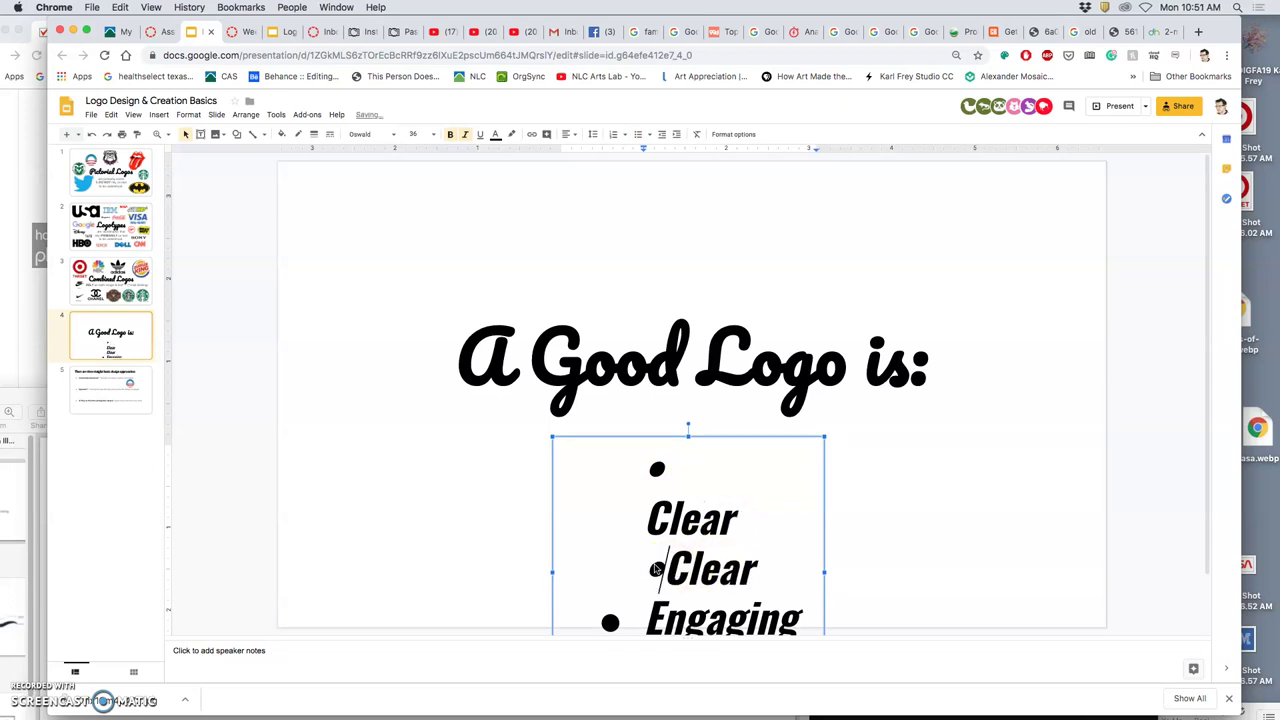
key("shift+Tab")
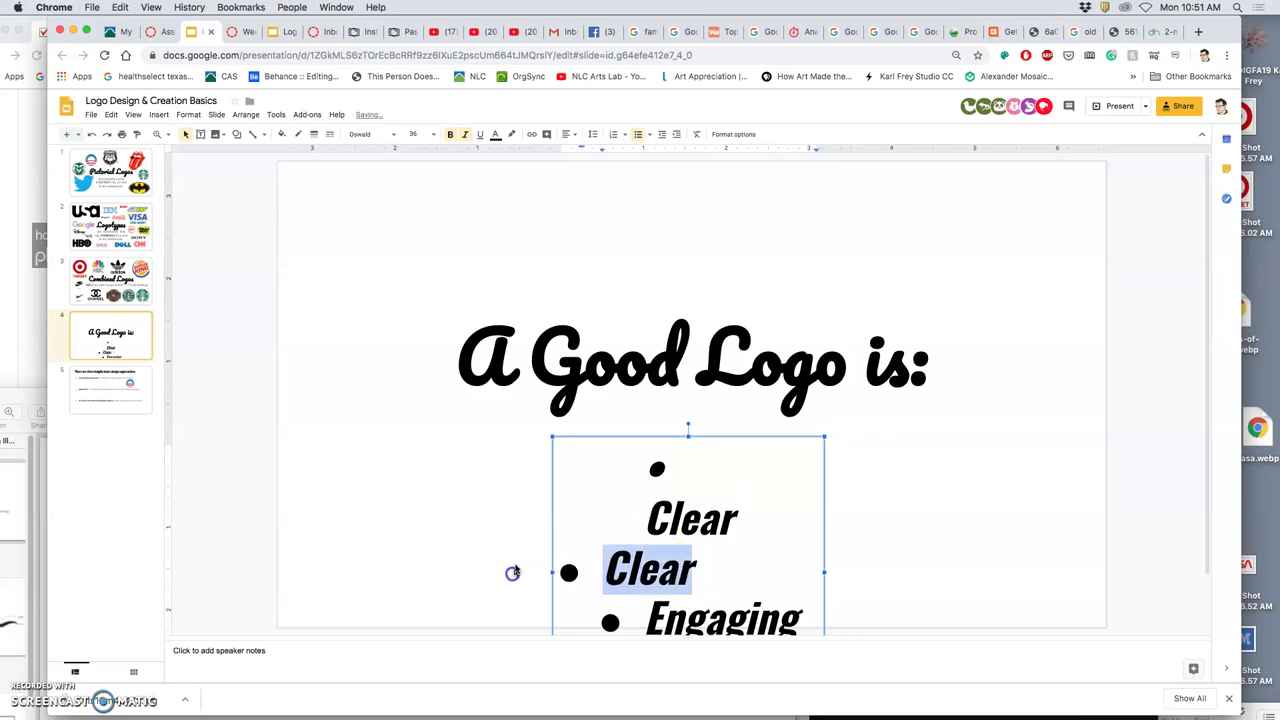